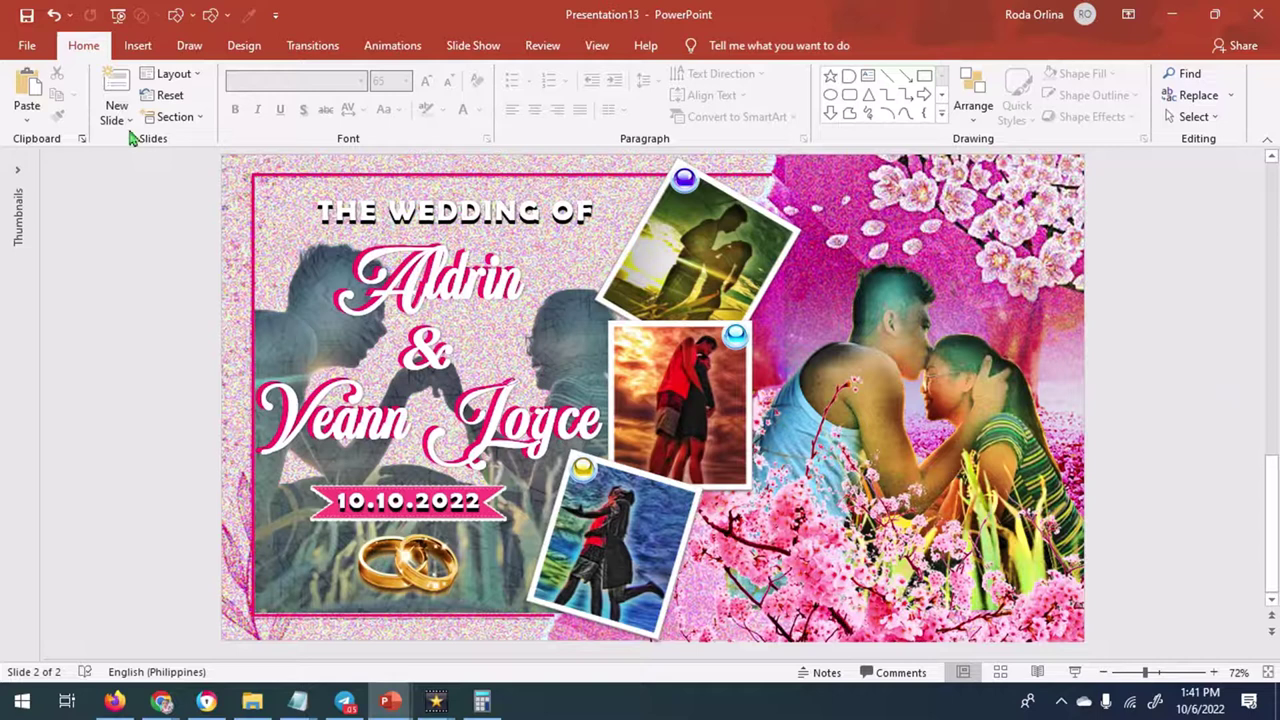
Export only the current slide as Presentation13.png into Regis, then open that folder
left_click(20, 47)
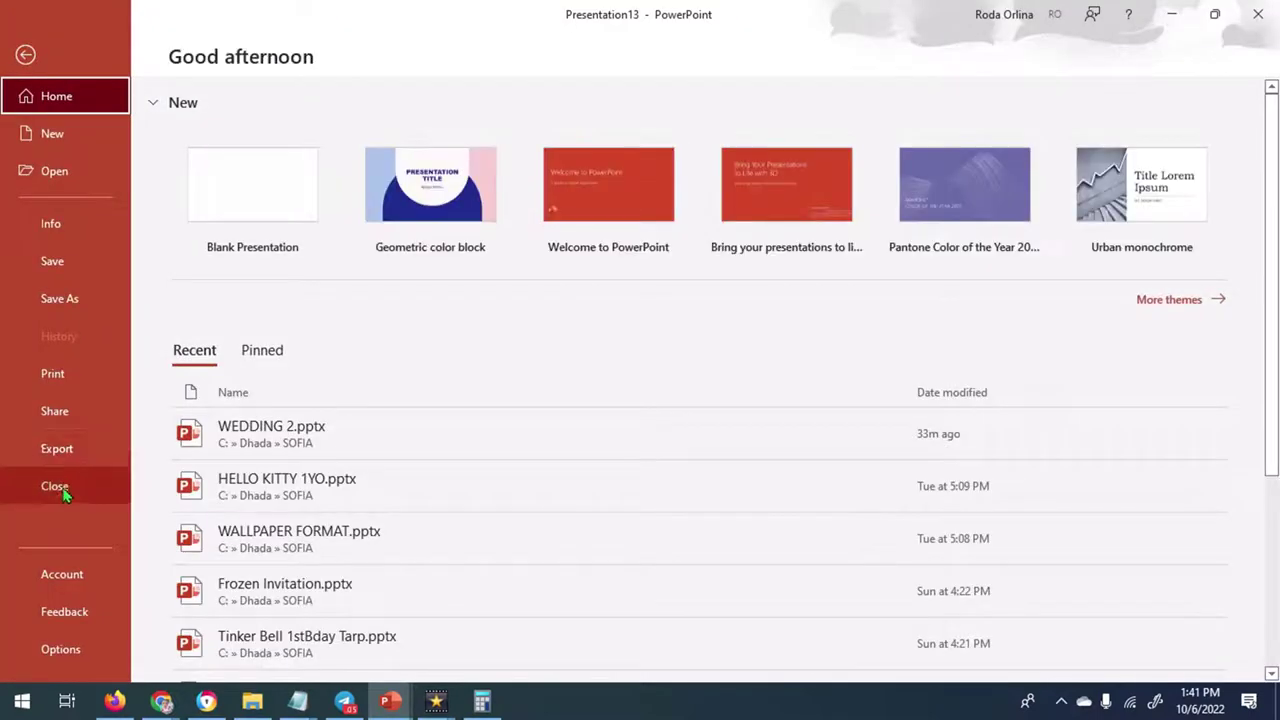
left_click(60, 457)
left_click(246, 358)
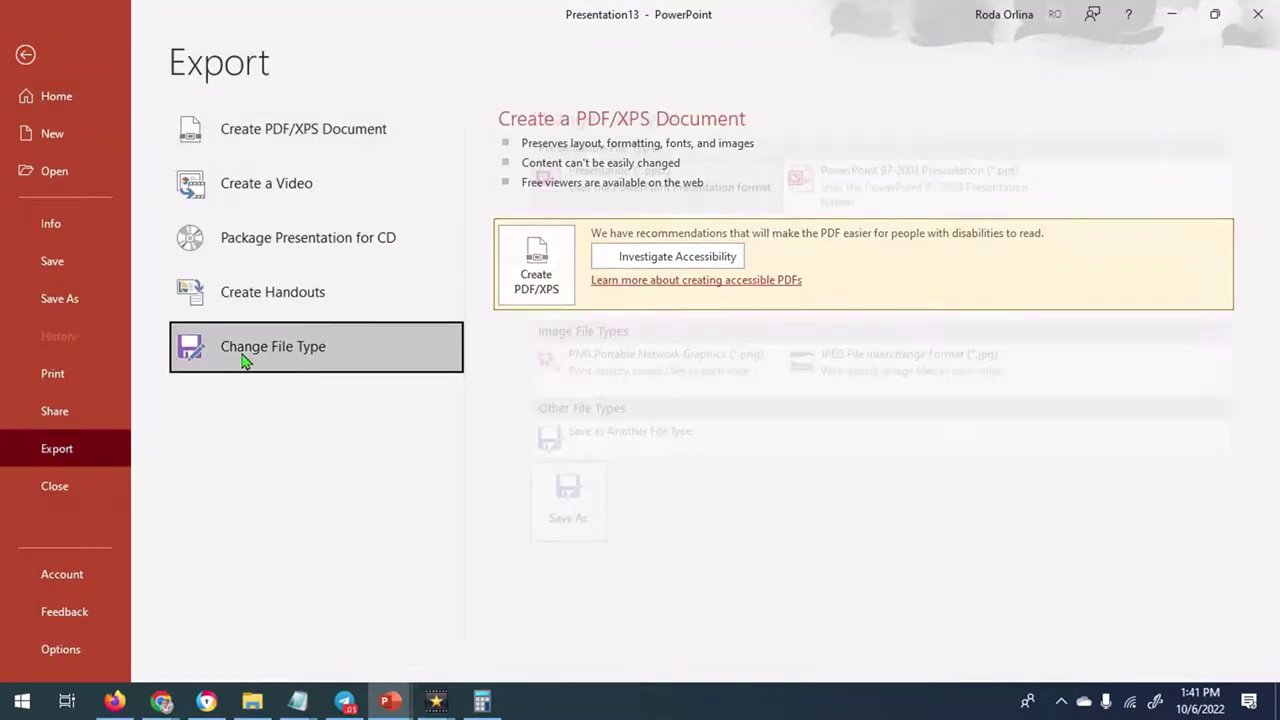
left_click(535, 515)
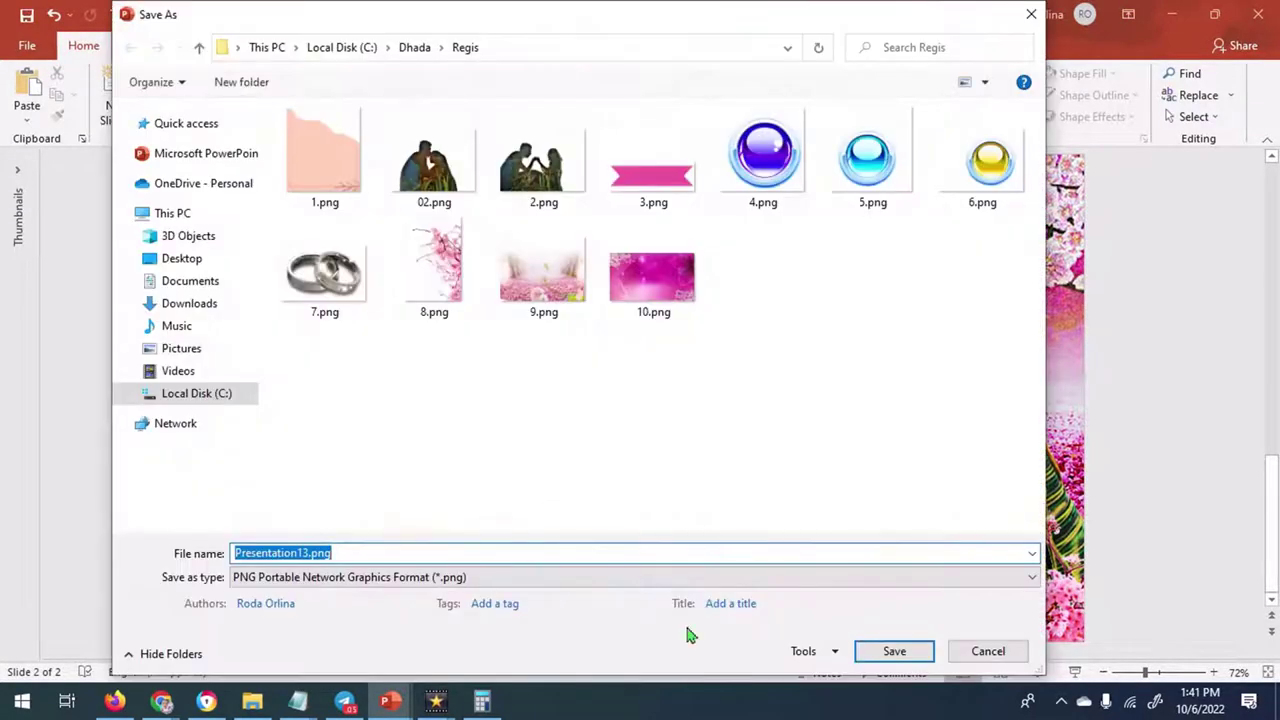
left_click(880, 652)
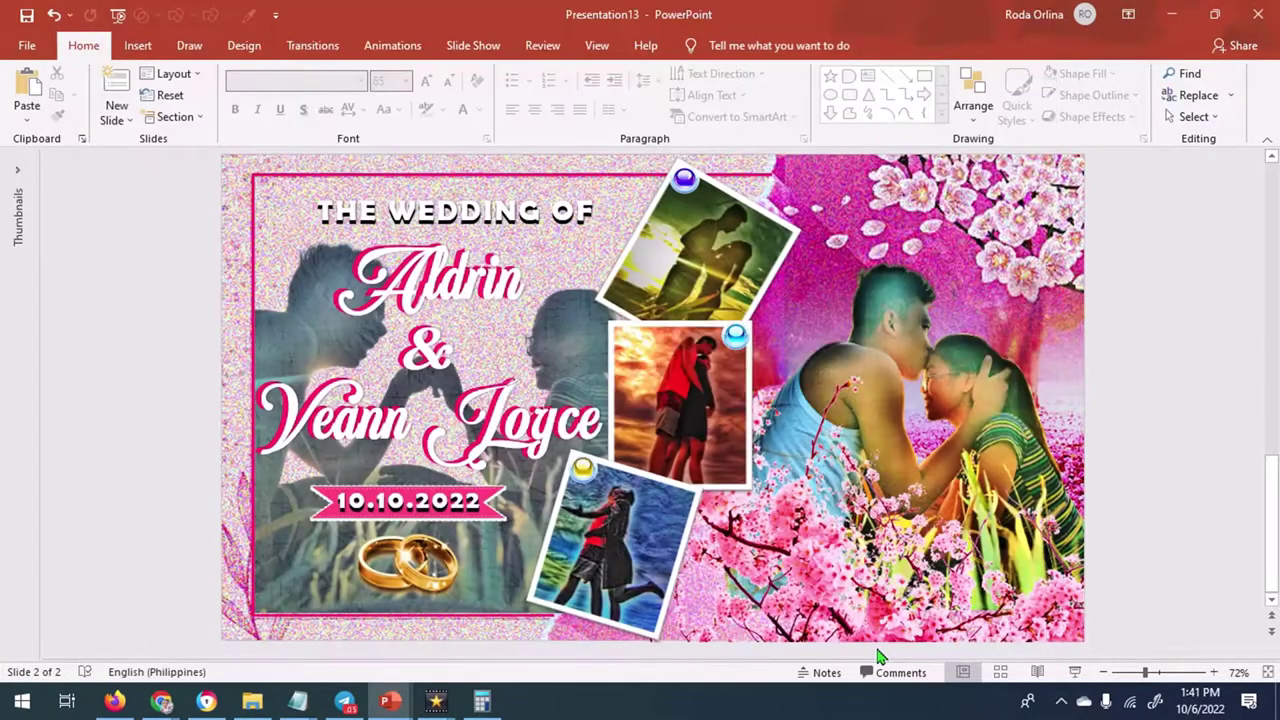
left_click(660, 400)
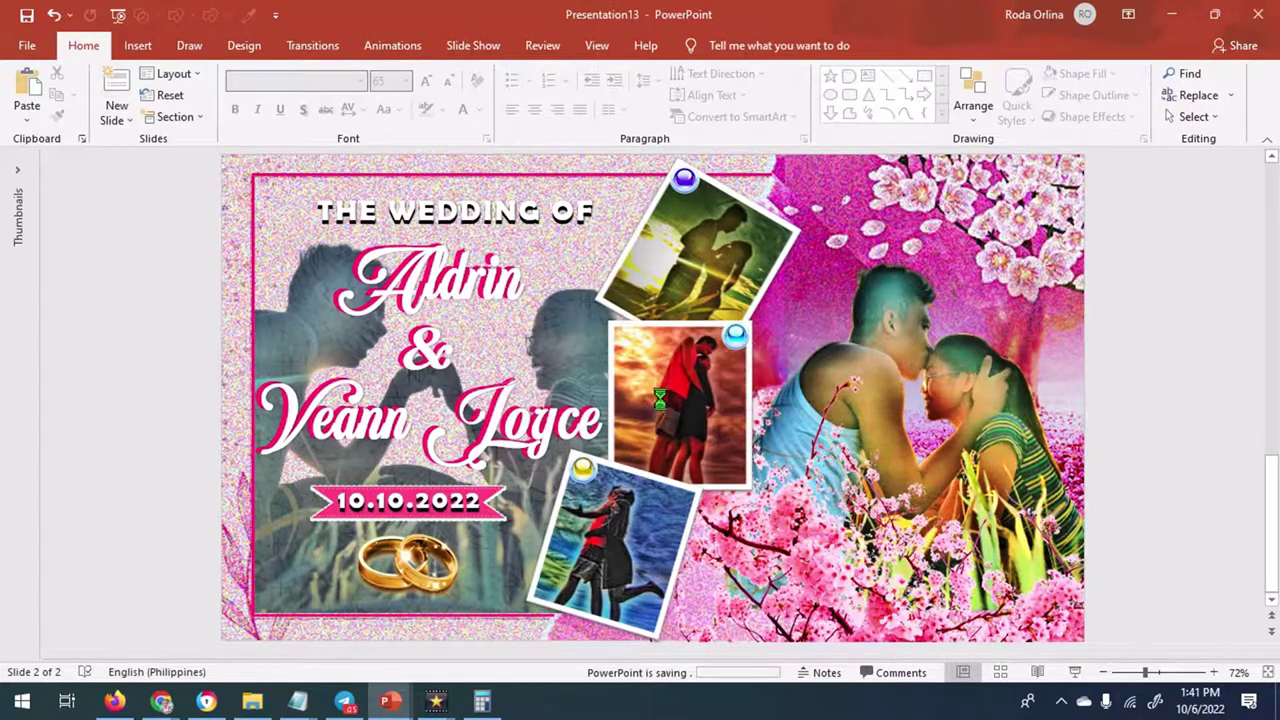
left_click(252, 700)
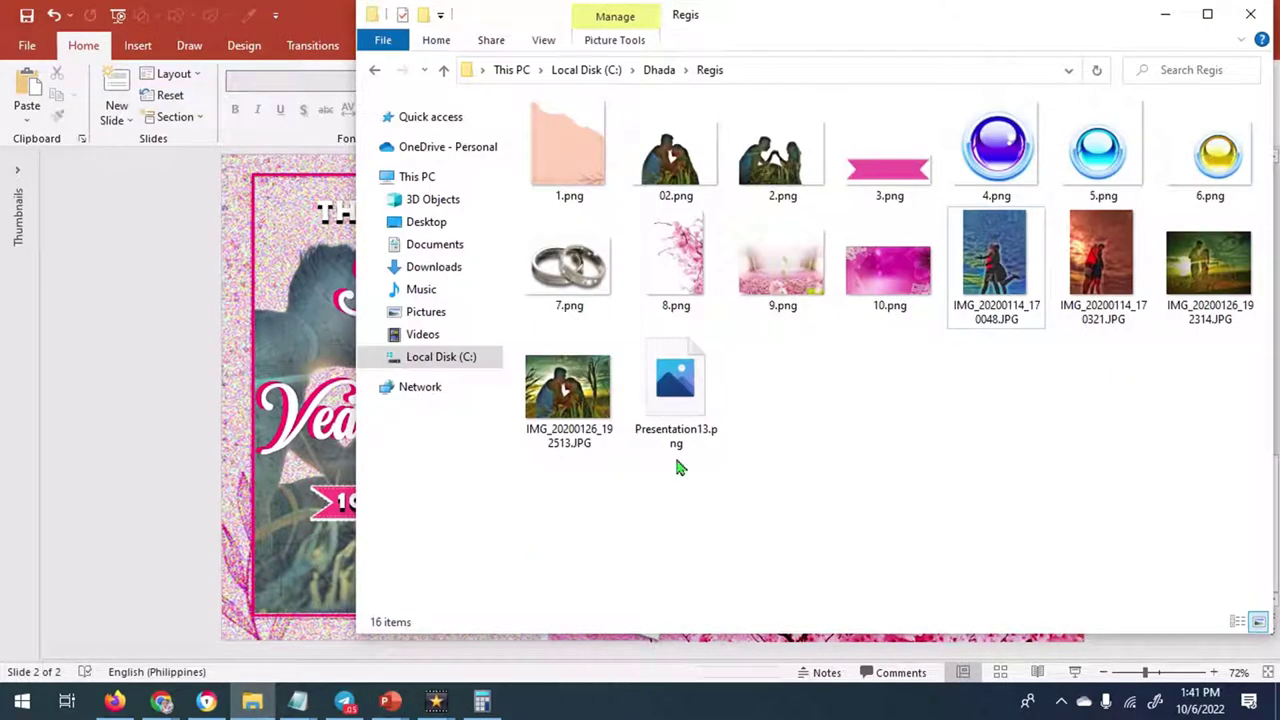
Open Presentation13.png from the Regis folder to view the exported slide
left_click(672, 393)
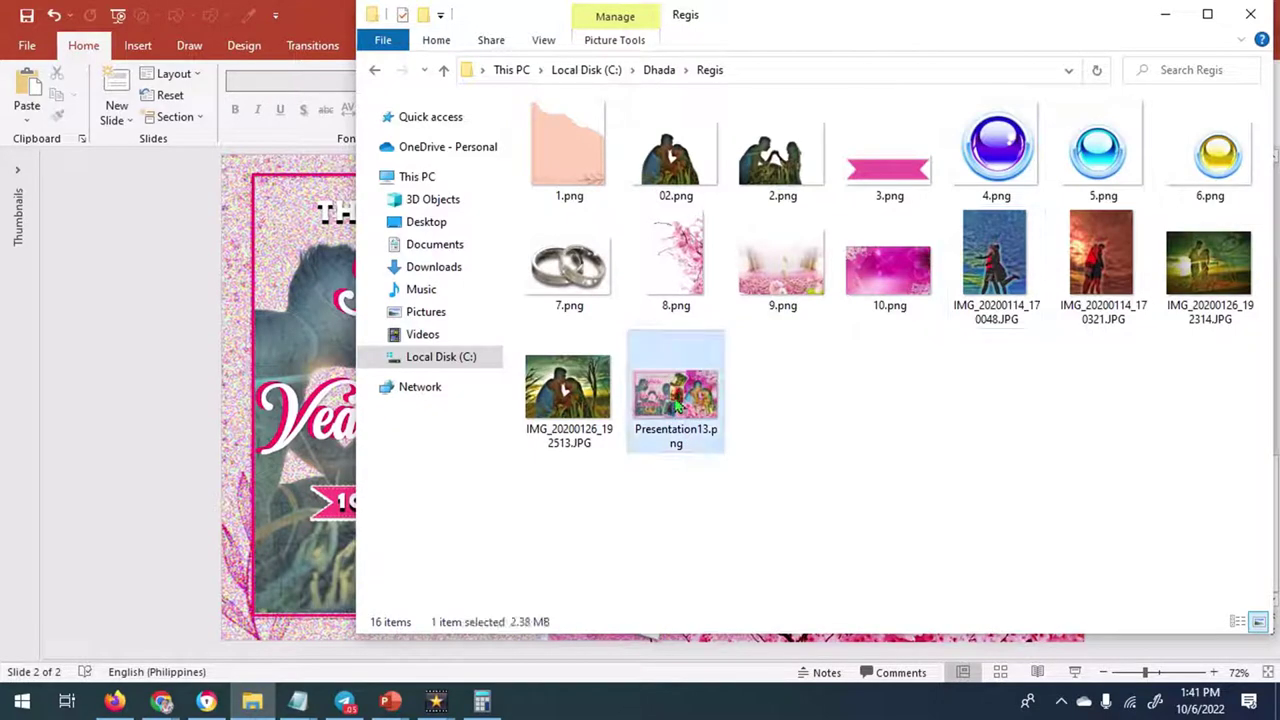
double_click(677, 402)
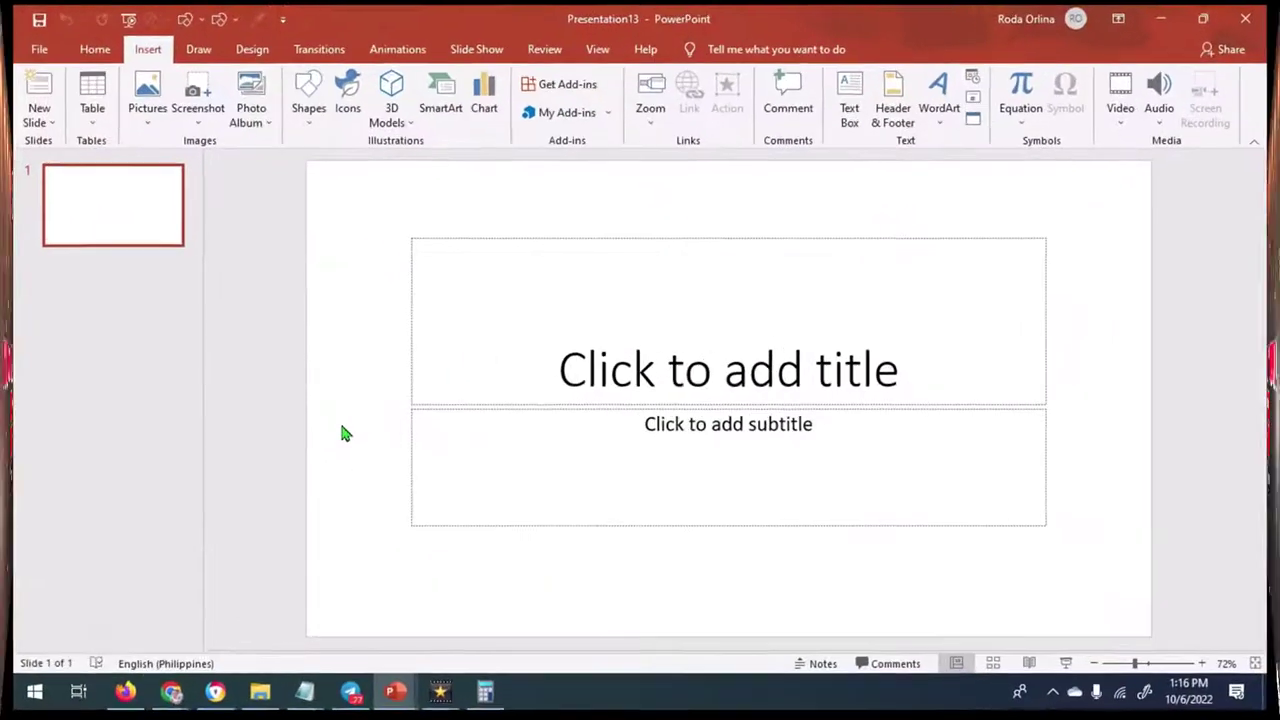
Confirm the widescreen slide size in the Custom Slide Size dialog
left_click(240, 47)
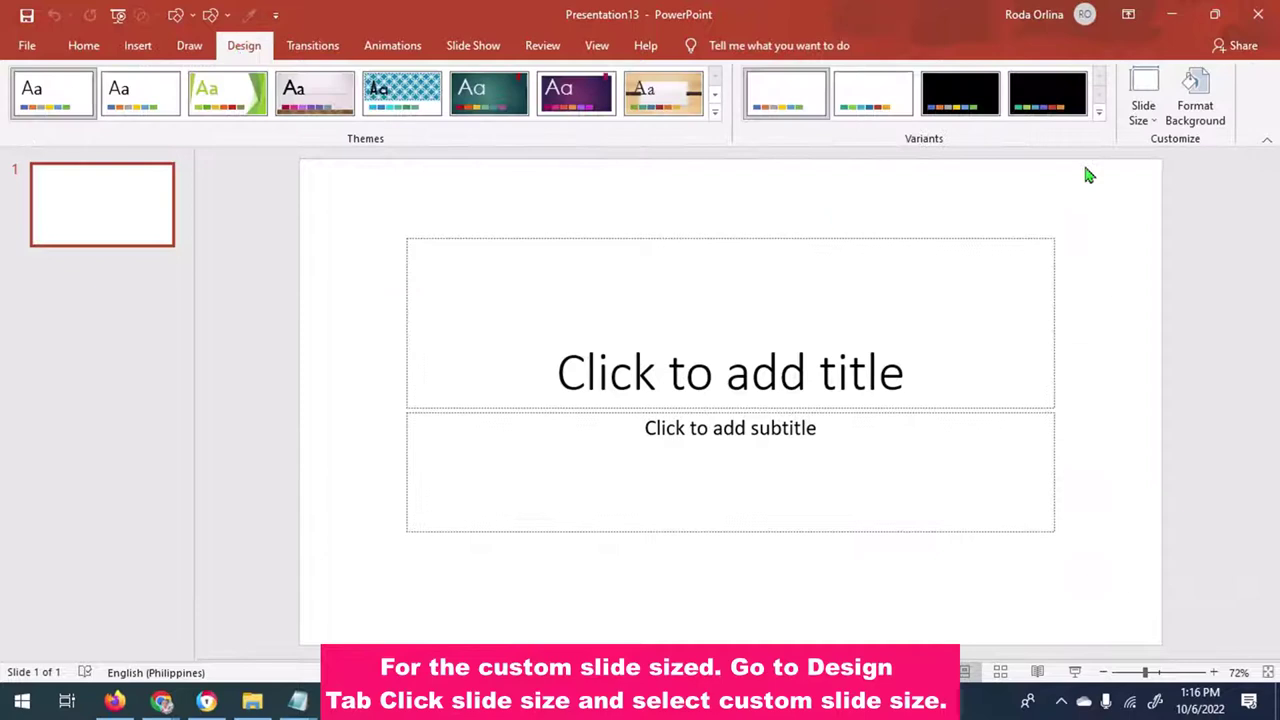
left_click(1141, 118)
left_click(1172, 228)
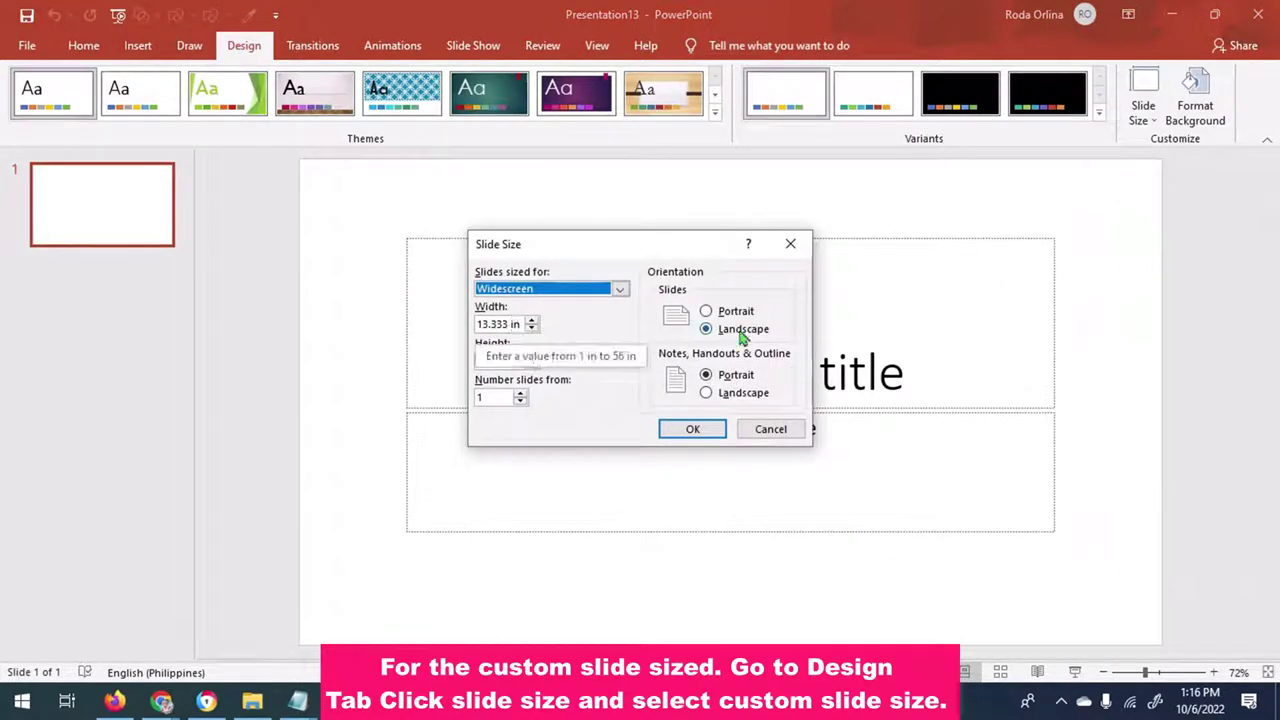
left_click(693, 432)
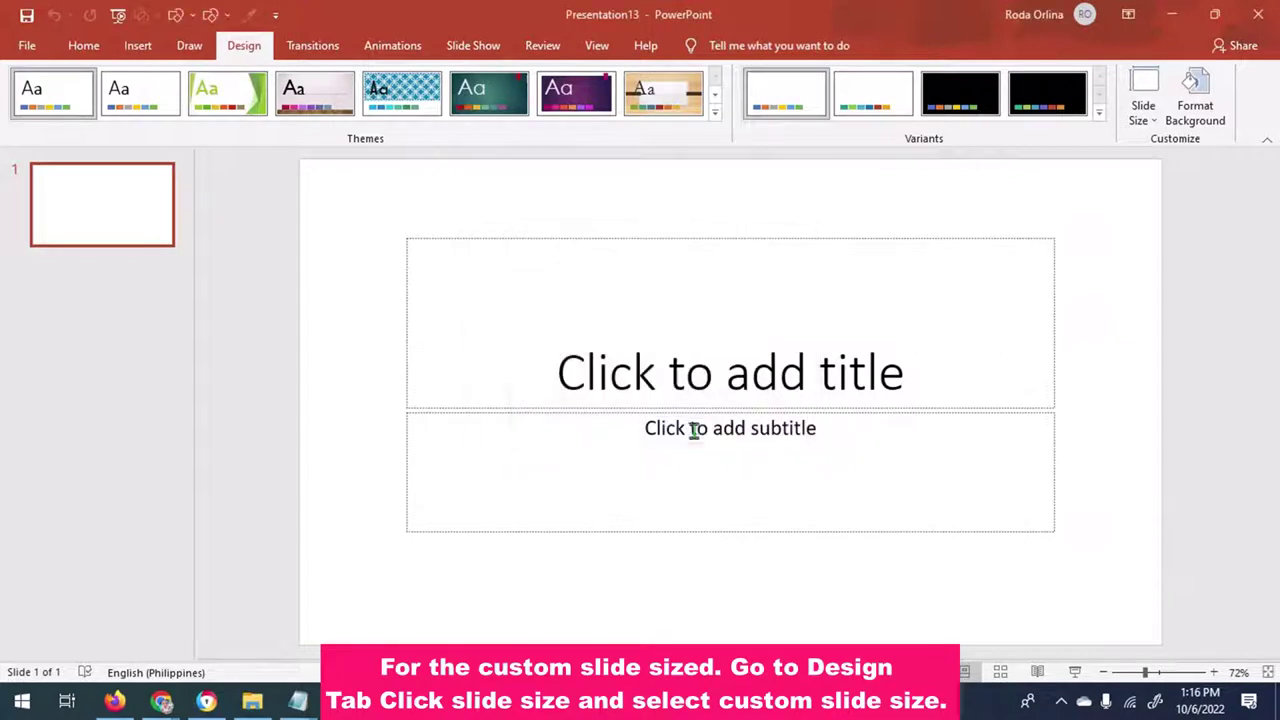
Collapse the thumbnails pane and give the slide the Blank layout
left_click_drag(192, 343, 6, 366)
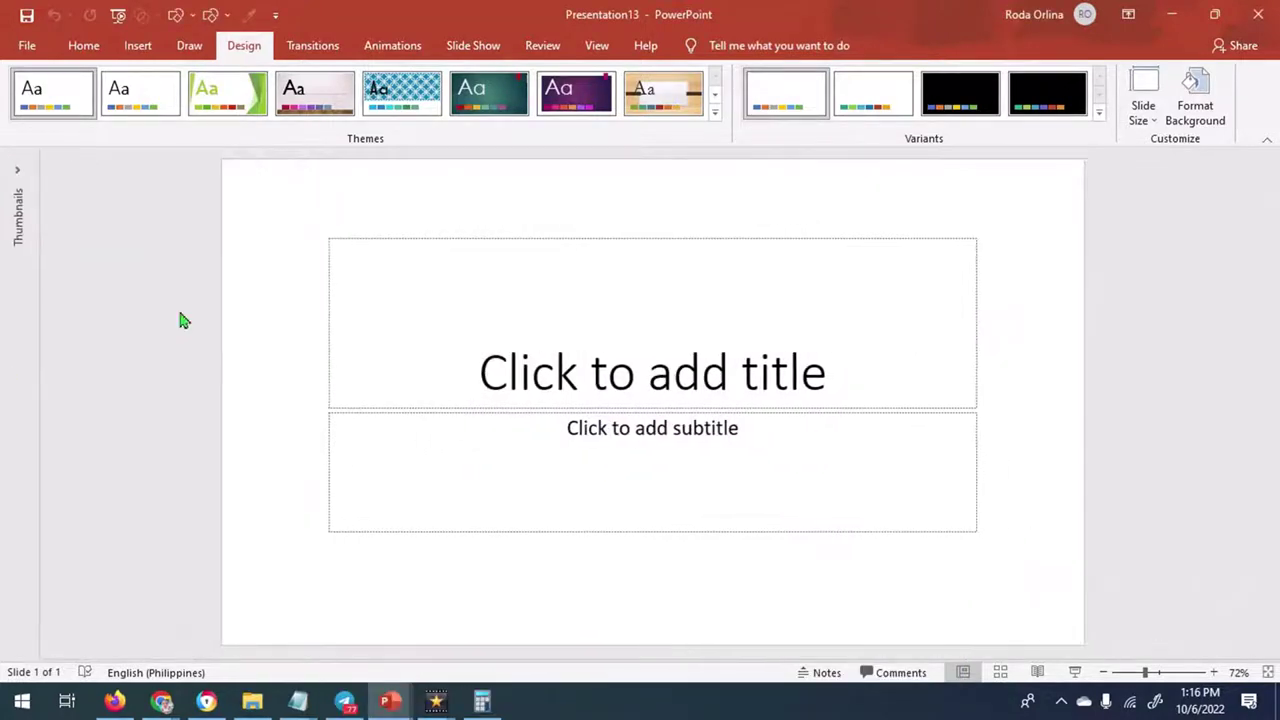
right_click(270, 234)
mouse_move(413, 304)
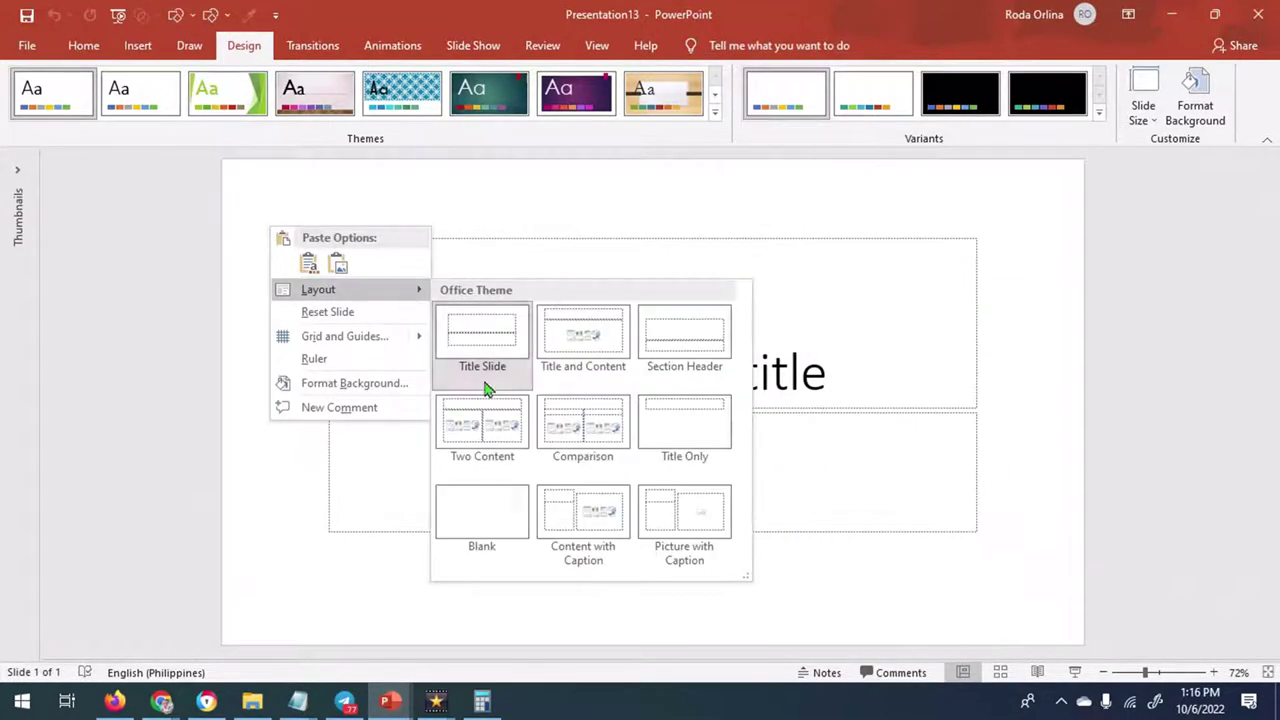
left_click(482, 514)
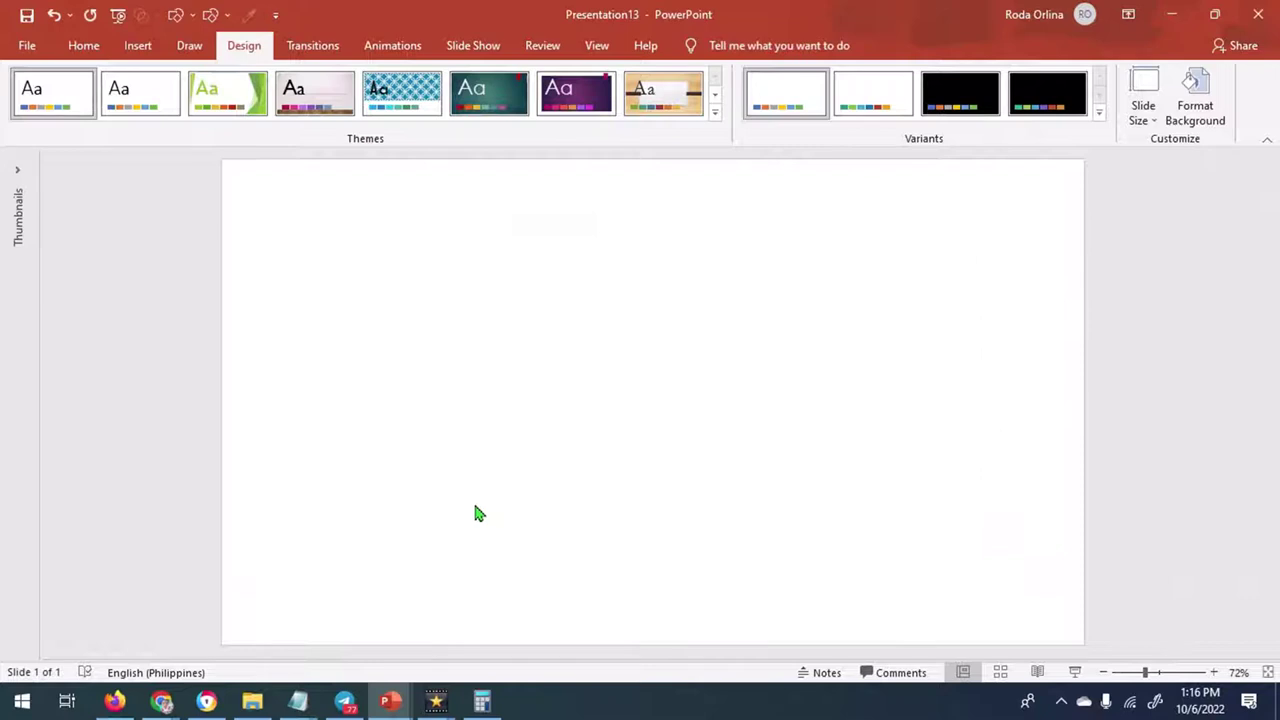
Start inserting a picture from this device
left_click(138, 45)
left_click(137, 95)
left_click(170, 155)
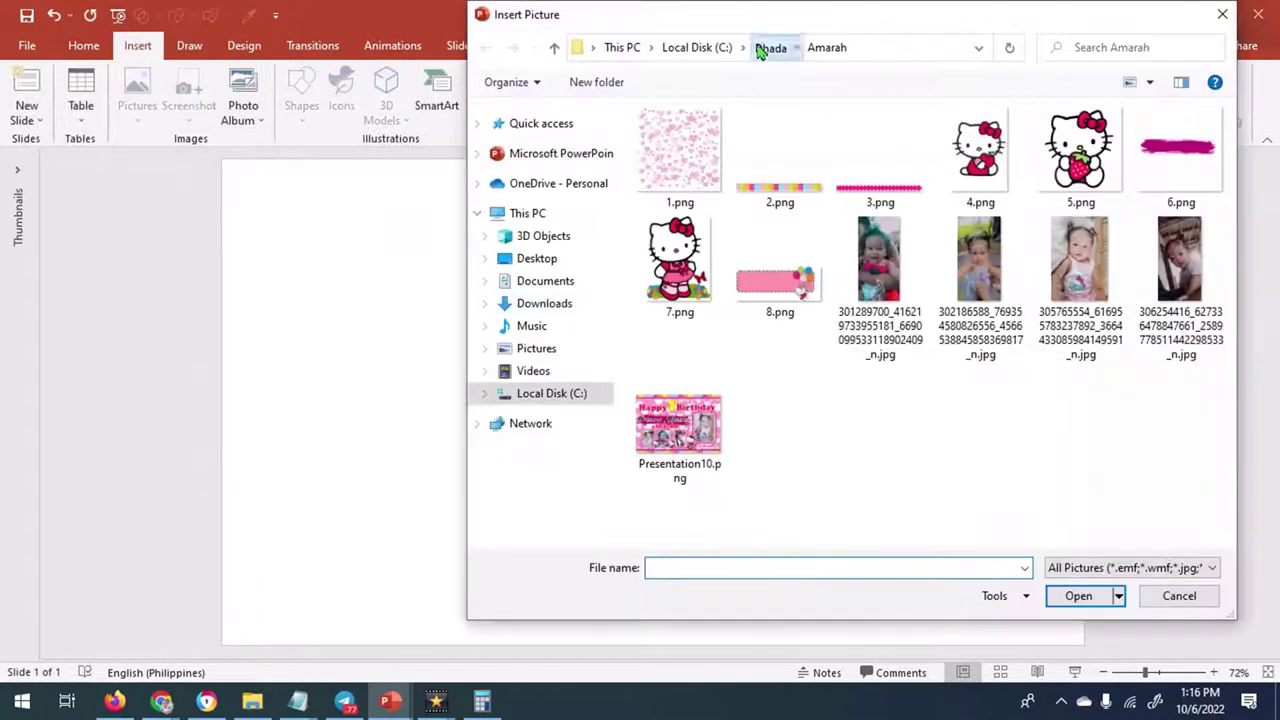
Insert 10.png from Regis, flip it horizontally, and stretch it to fill the slide
left_click(760, 50)
double_click(1143, 143)
double_click(1080, 285)
left_click(1004, 116)
left_click(1063, 206)
left_click_drag(751, 420, 895, 341)
left_click_drag(507, 487, 222, 644)
Insert the torn-paper picture 1.png and rotate it 90° to landscape
left_click(138, 45)
left_click(138, 110)
left_click(180, 165)
left_click(670, 160)
left_click(1078, 598)
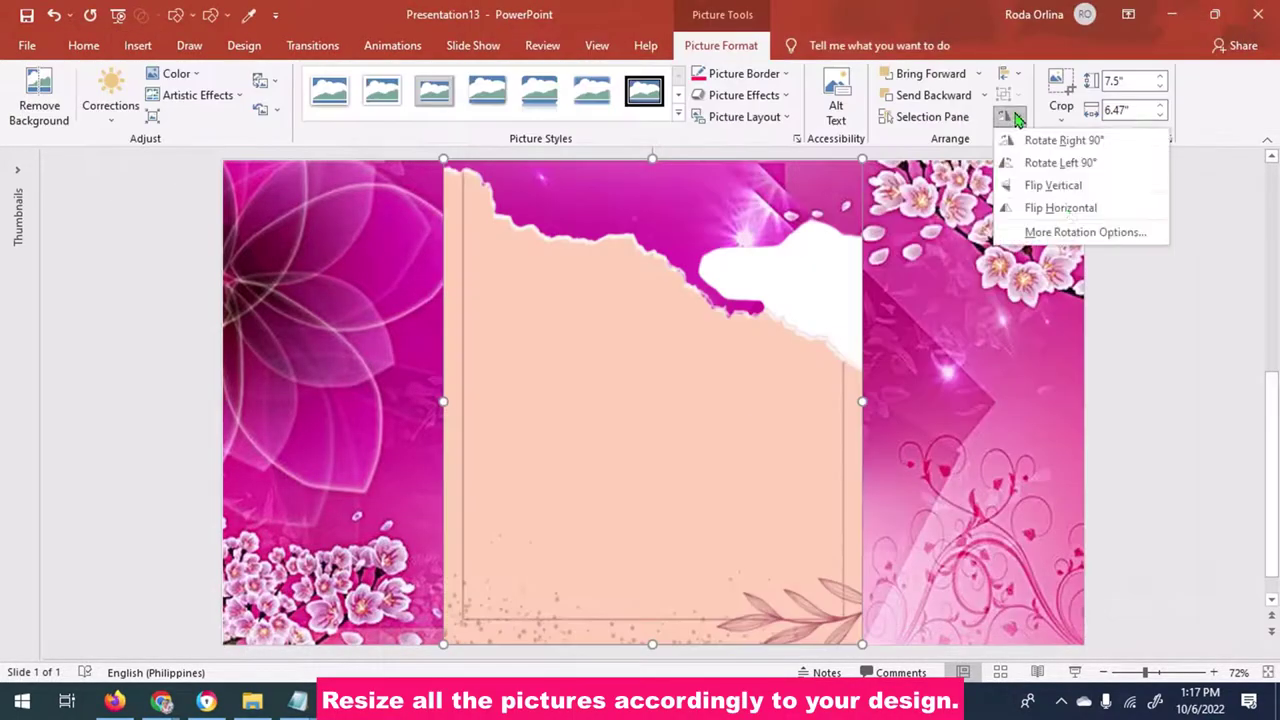
left_click(1004, 116)
left_click(1063, 140)
Remove the torn-paper picture's background, keeping the top edge and marking areas to remove
left_click(1004, 116)
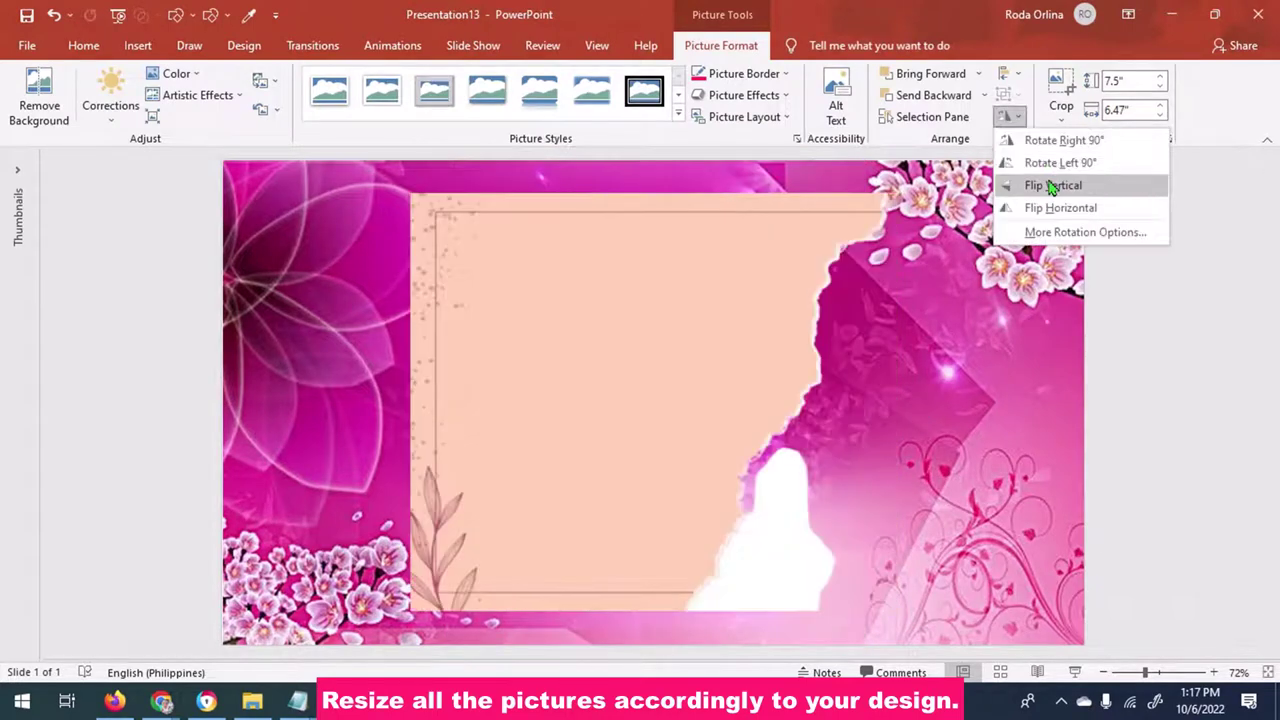
left_click(38, 95)
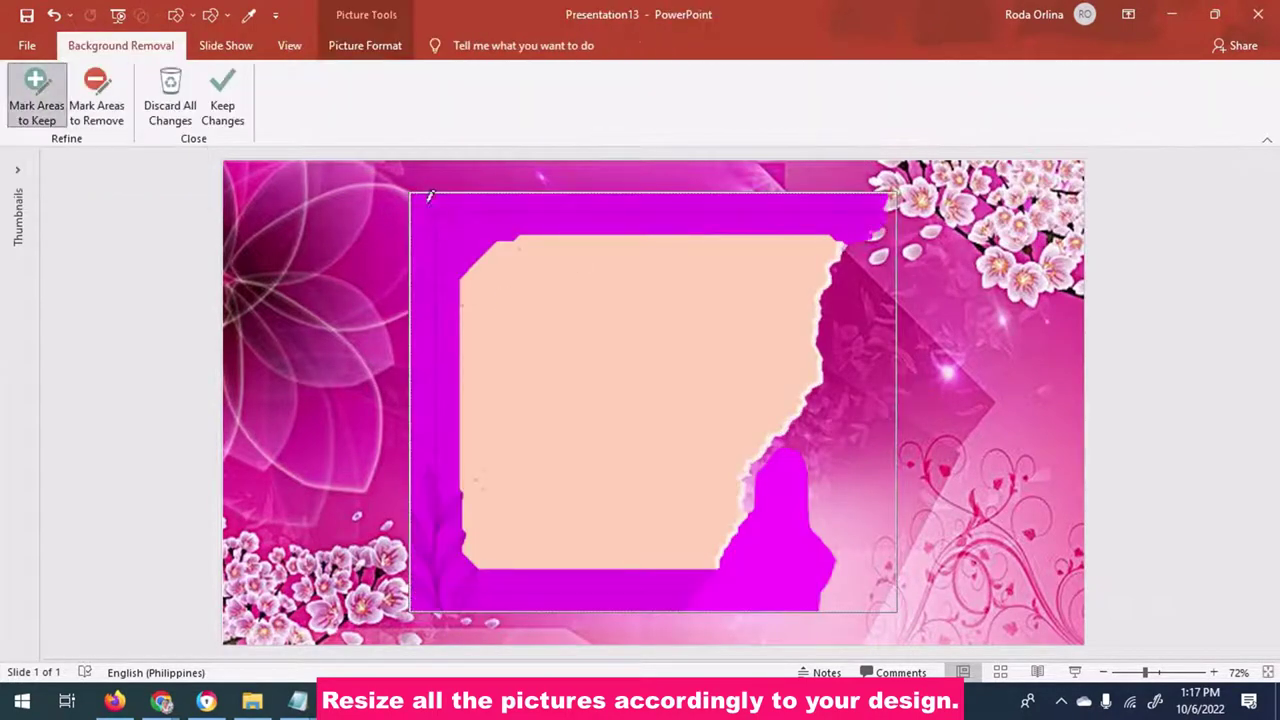
left_click_drag(445, 212, 865, 212)
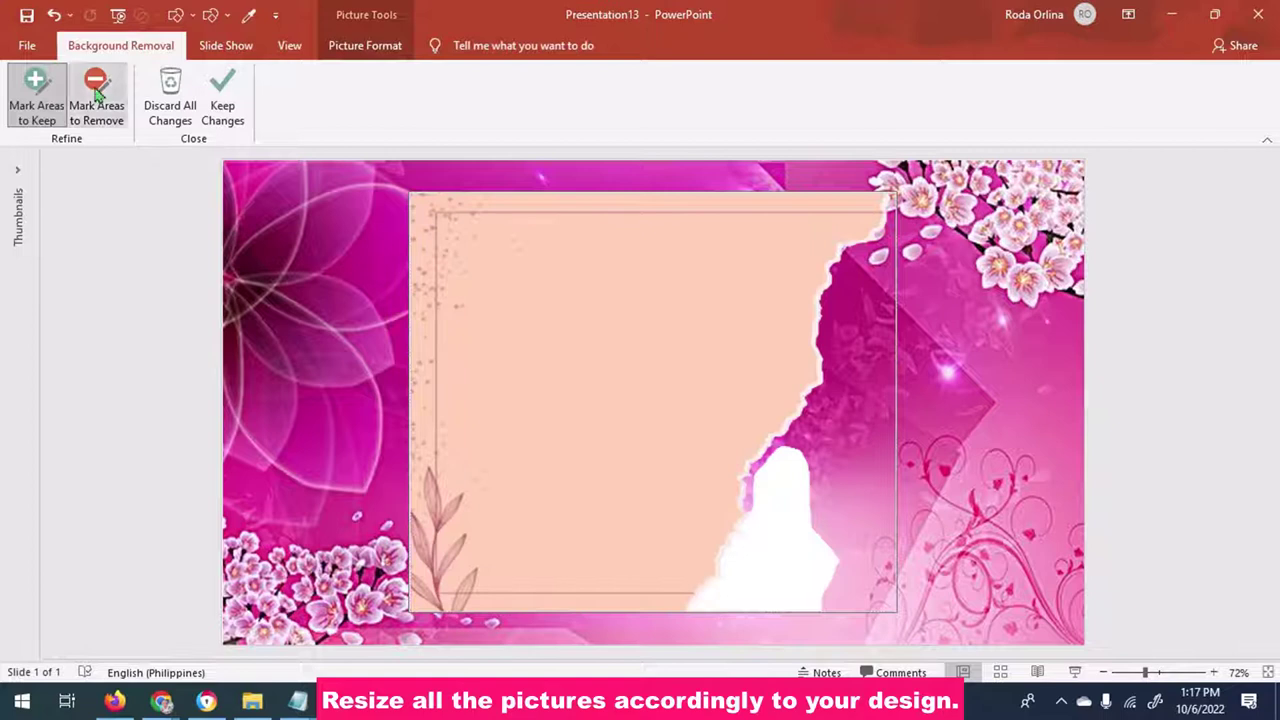
left_click(97, 90)
left_click_drag(766, 423, 751, 543)
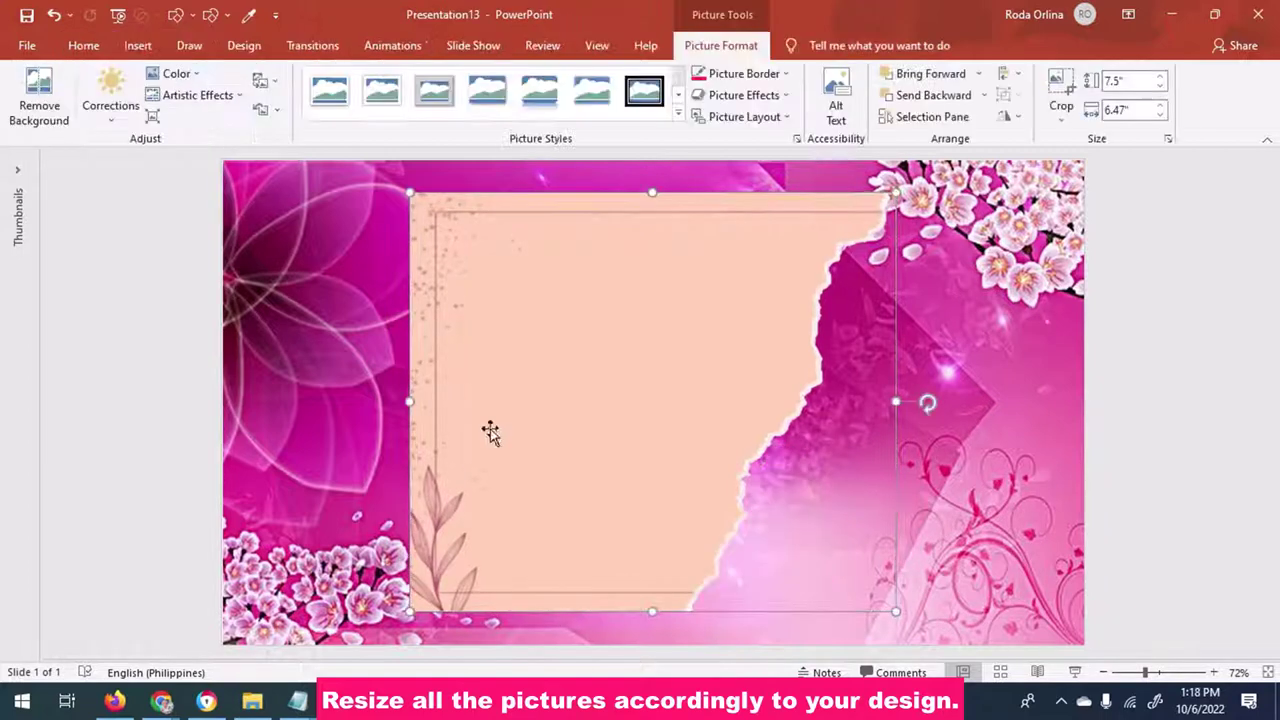
Enlarge the paper panel over the left side, recolour it pink, and add Film Grain
mouse_move(678, 354)
left_mouse_down()
mouse_move(539, 342)
mouse_move(492, 319)
left_mouse_up()
left_click_drag(703, 583, 783, 646)
left_click(178, 74)
left_click(190, 76)
left_click(178, 74)
left_click(194, 228)
left_click(198, 95)
left_click(291, 276)
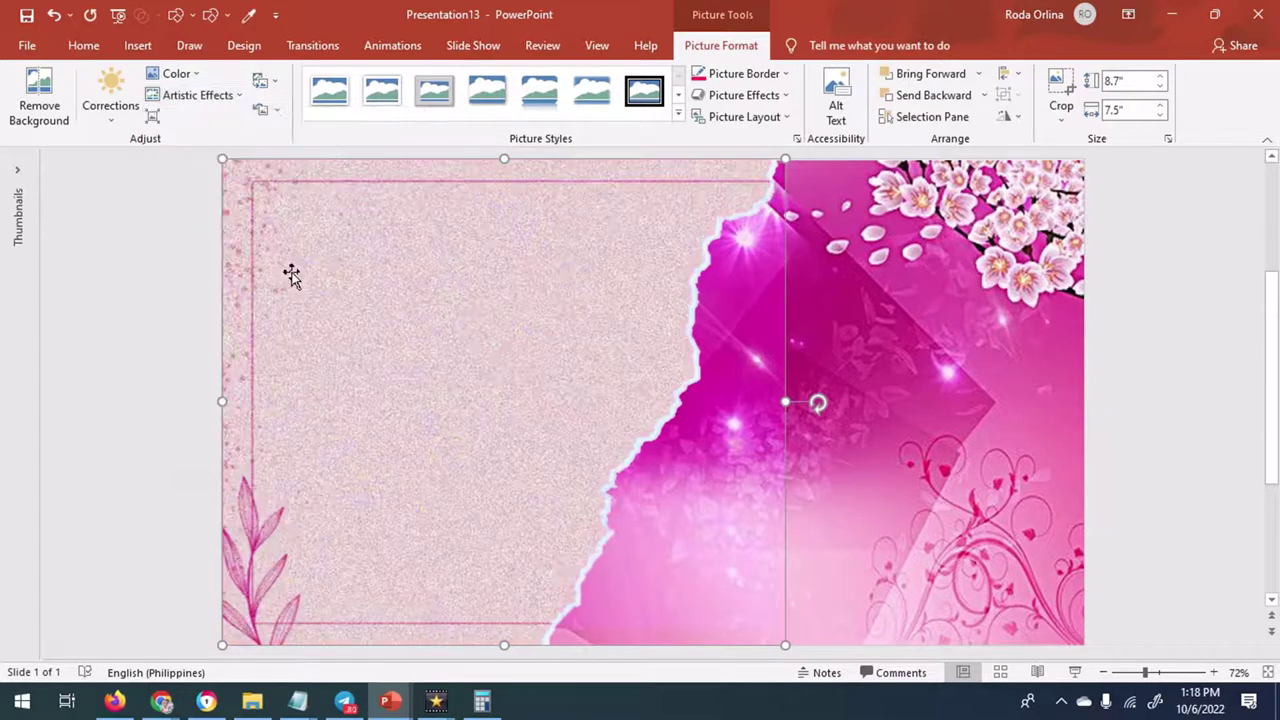
Insert the couple picture 02.png and move it to the lower right
left_click(137, 45)
left_click(137, 105)
left_click(175, 166)
left_click(980, 262)
left_click(772, 186)
double_click(772, 186)
left_click_drag(663, 480, 877, 540)
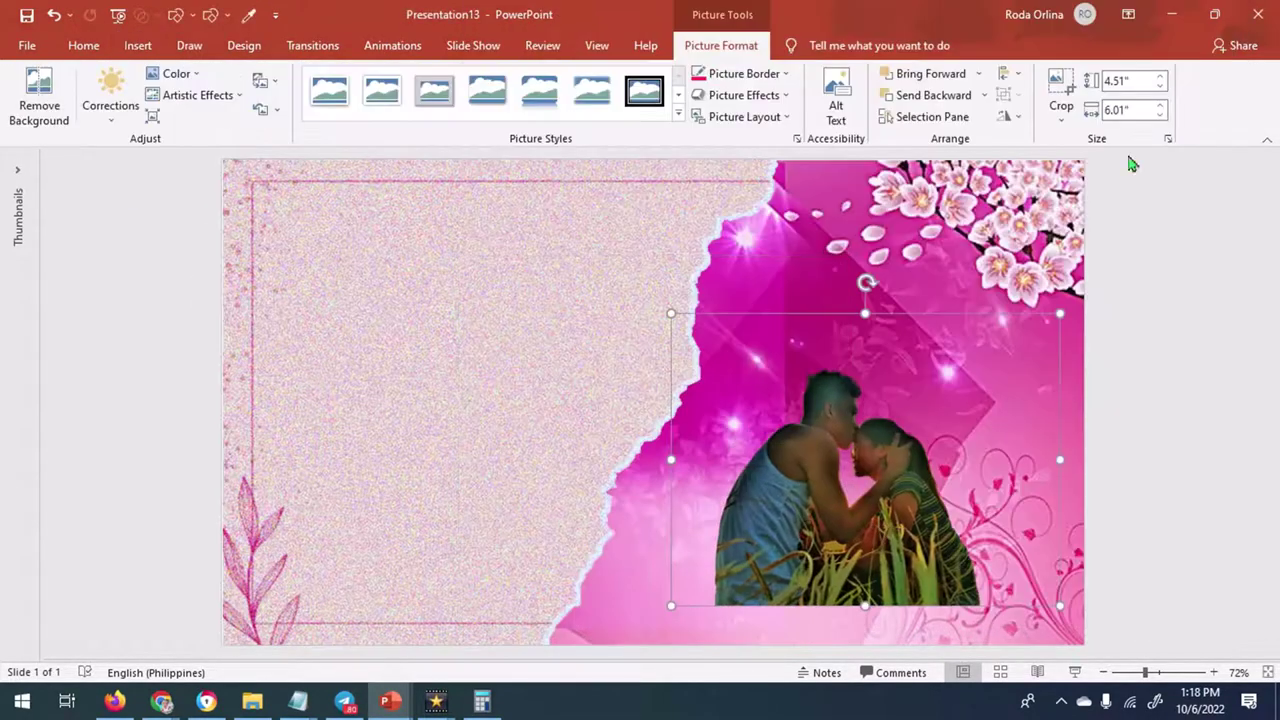
Crop the couple picture's top and left, then enlarge it to fill the right side
left_click(1061, 90)
left_click_drag(827, 320, 827, 366)
left_click_drag(675, 460, 706, 460)
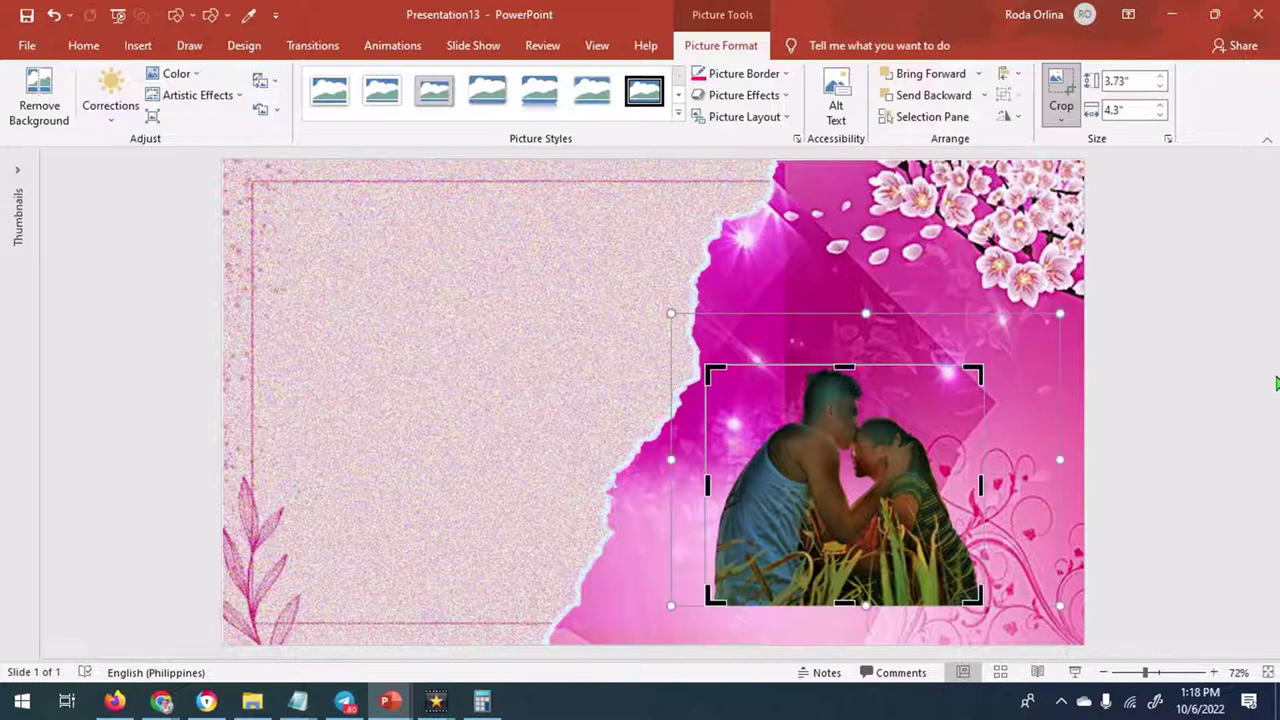
key("Escape")
left_click_drag(854, 509, 967, 530)
left_click_drag(828, 398, 690, 265)
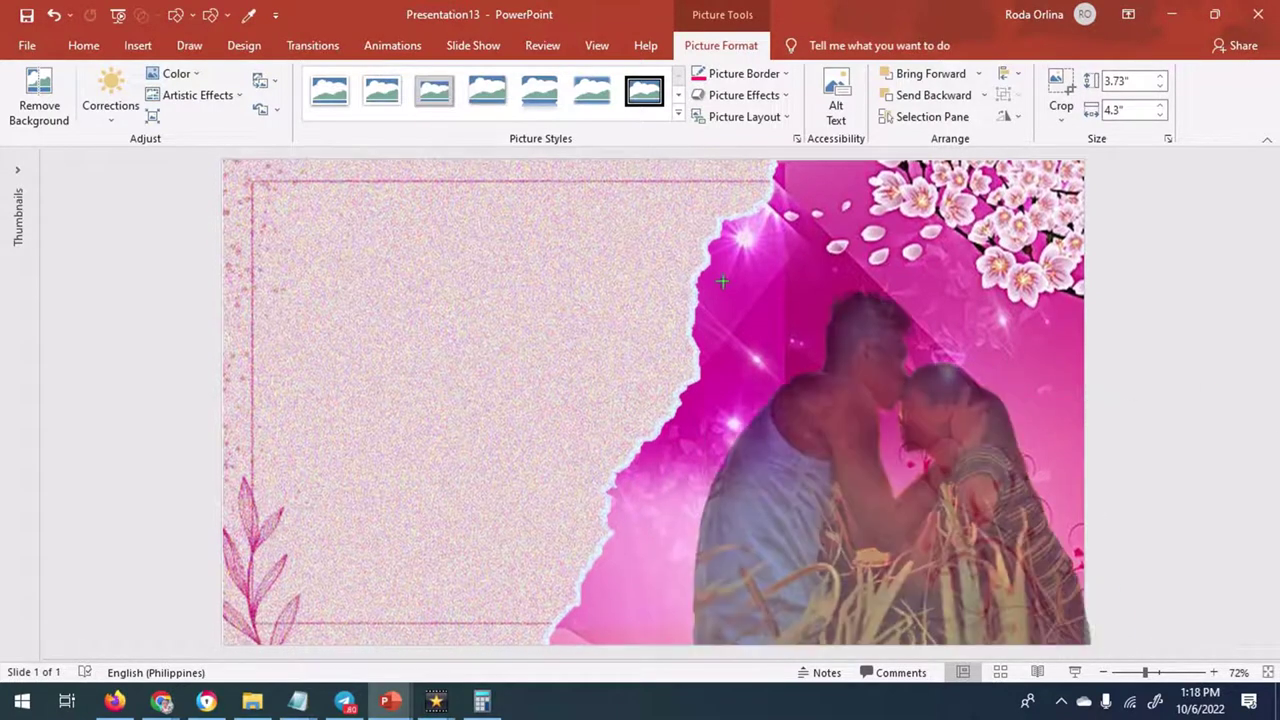
left_click_drag(919, 408, 938, 420)
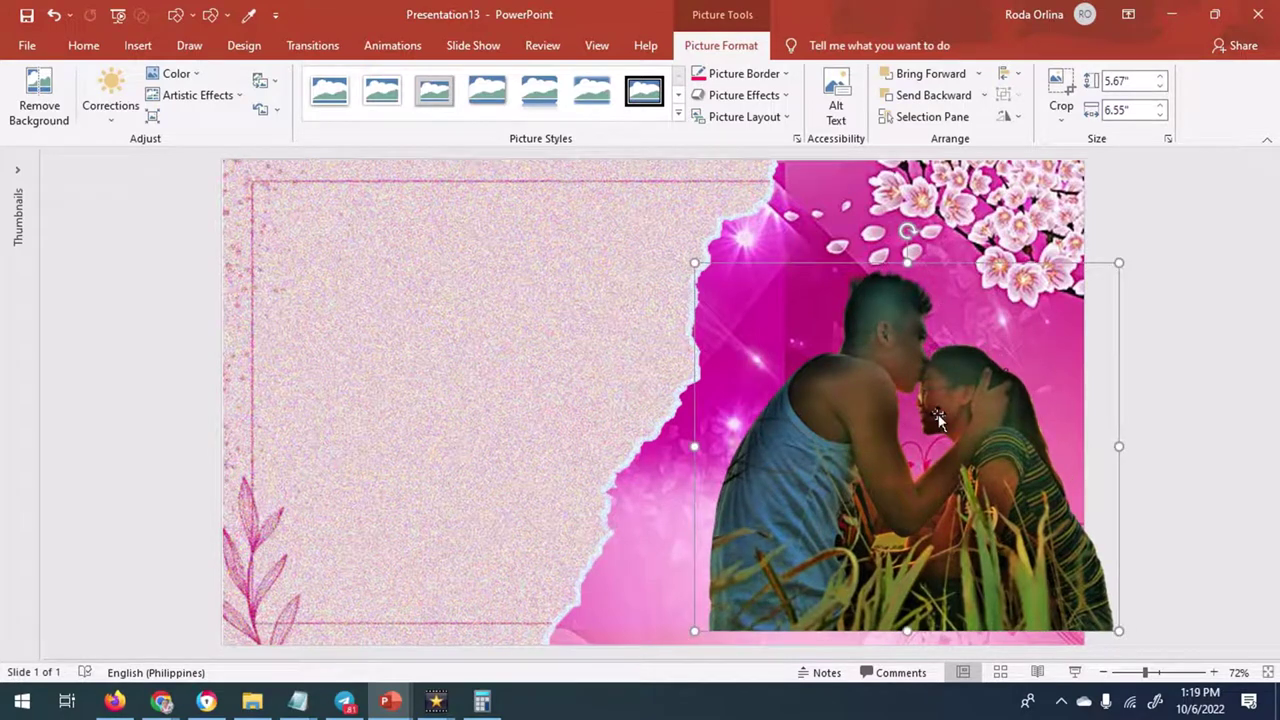
Trim the couple picture's right edge to the slide edge
left_click(1061, 90)
left_click_drag(1114, 449, 1088, 451)
key("Escape")
Apply a brighter, sharper Corrections preset to the couple picture
left_click(176, 76)
left_click(176, 76)
left_click(108, 124)
left_click(391, 411)
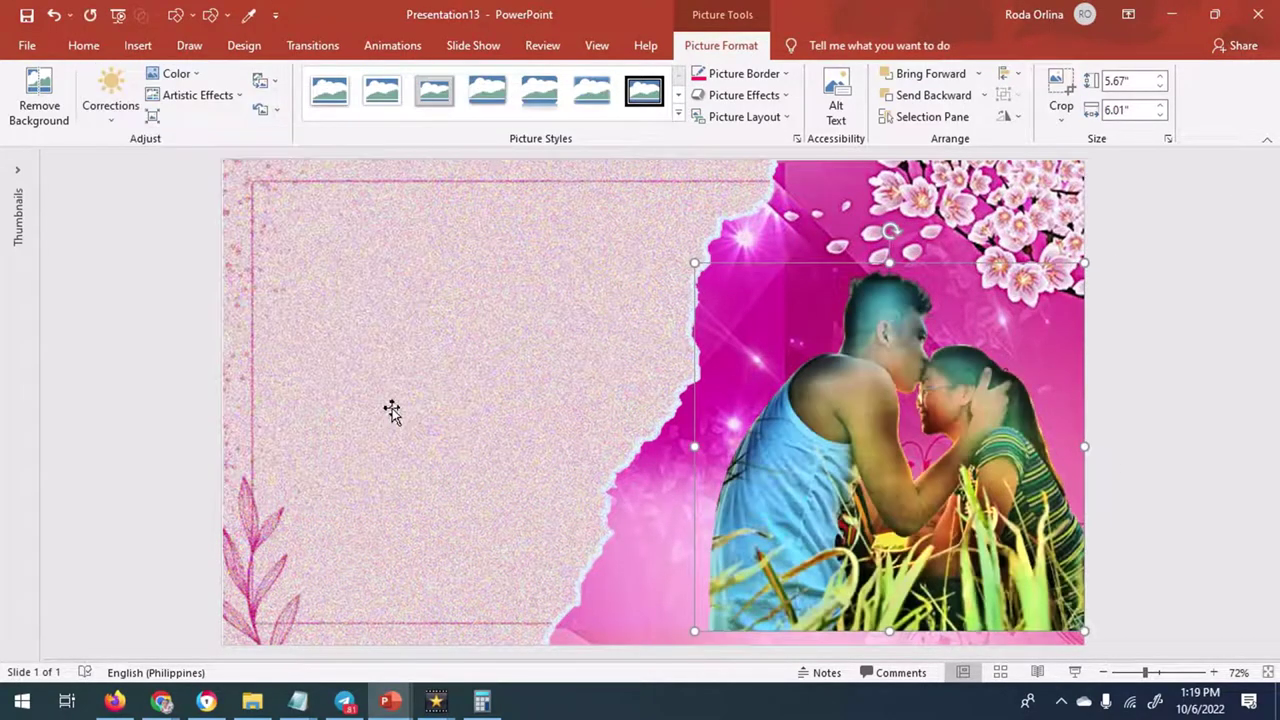
Insert the pink flower-field picture and flip it horizontally
left_click(138, 45)
left_click(137, 100)
left_click(177, 166)
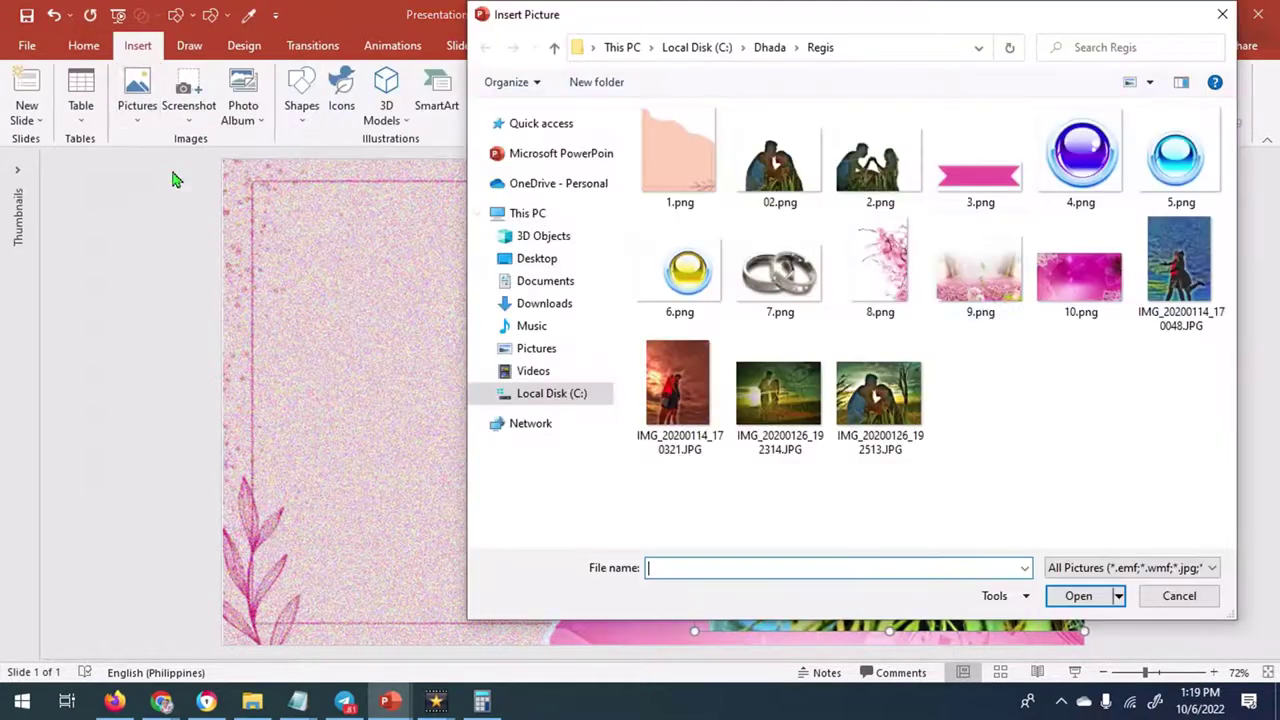
double_click(960, 298)
left_click(1004, 116)
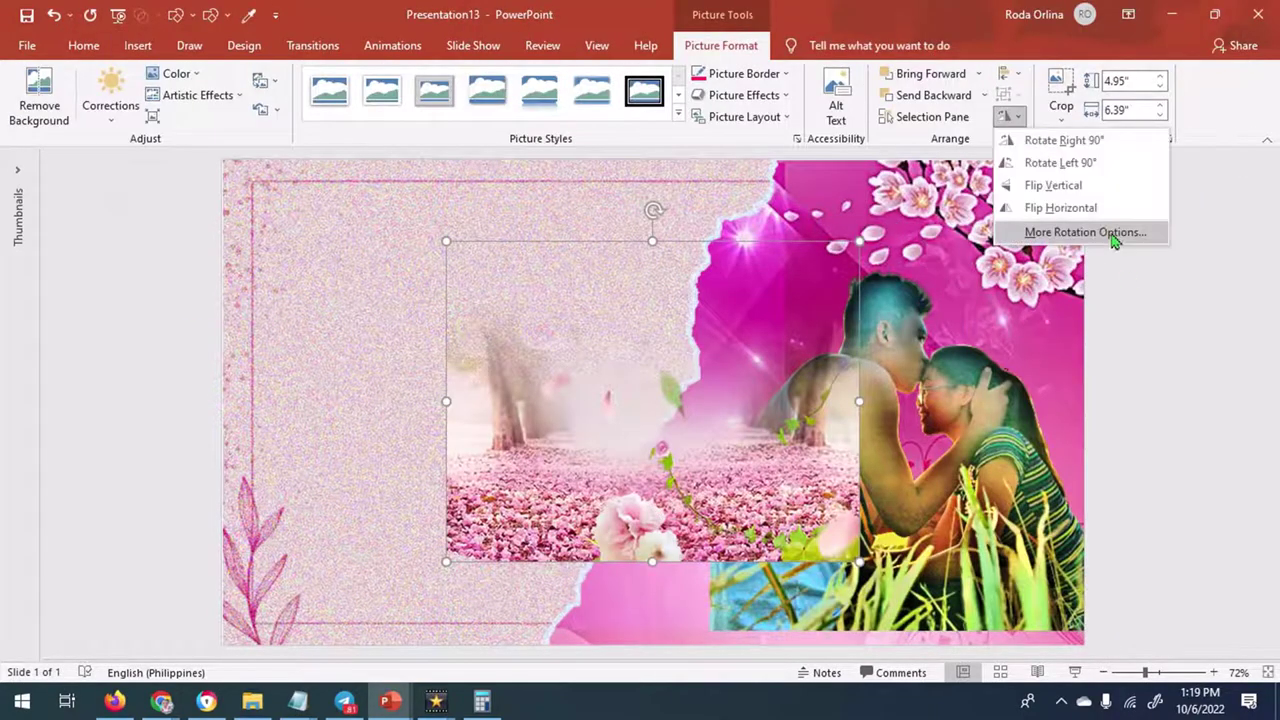
left_click(1060, 206)
Make the flower-field picture more saturated, shift it right, and send it behind the couple photo
left_click(173, 77)
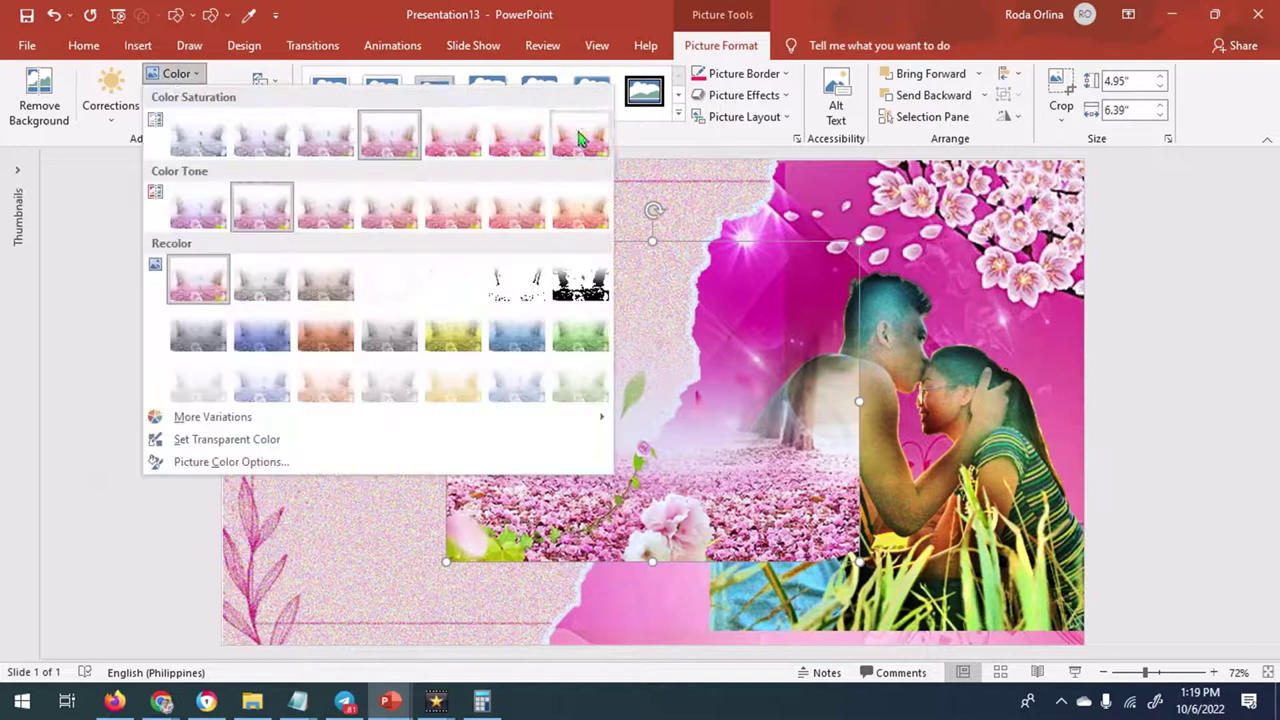
left_click(586, 134)
left_click(118, 118)
left_click_drag(757, 526, 978, 505)
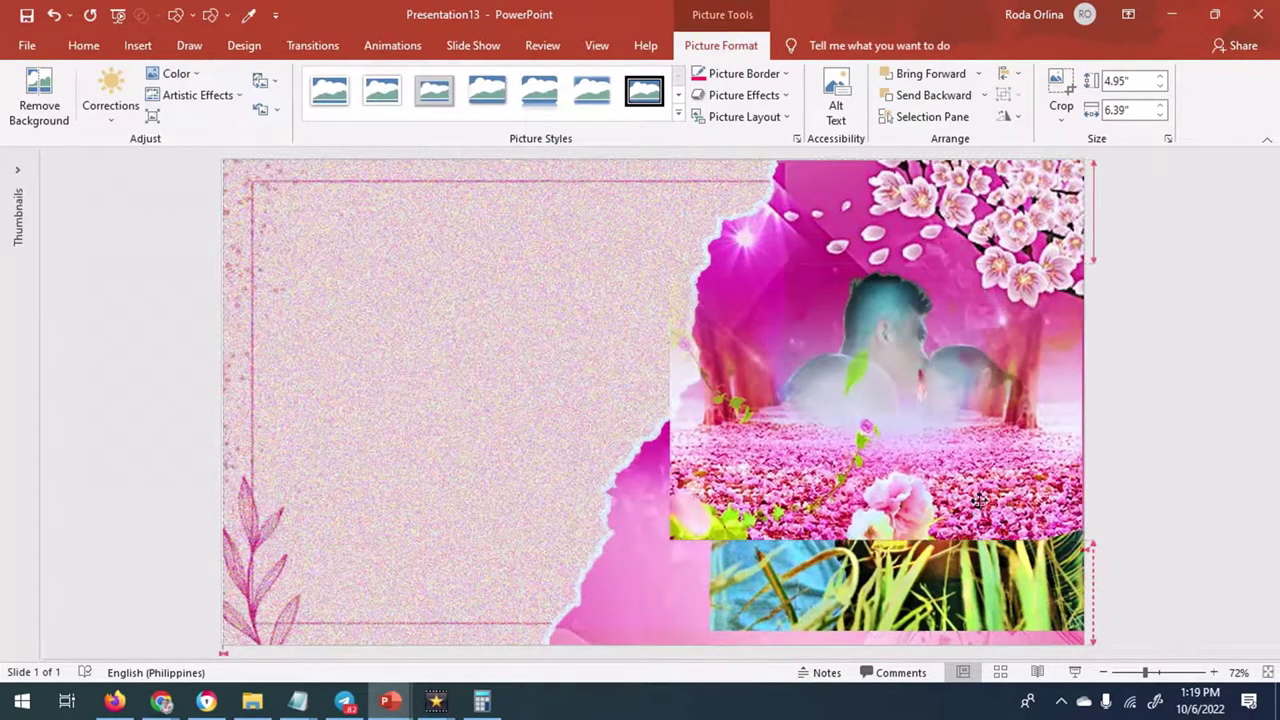
left_click(930, 95)
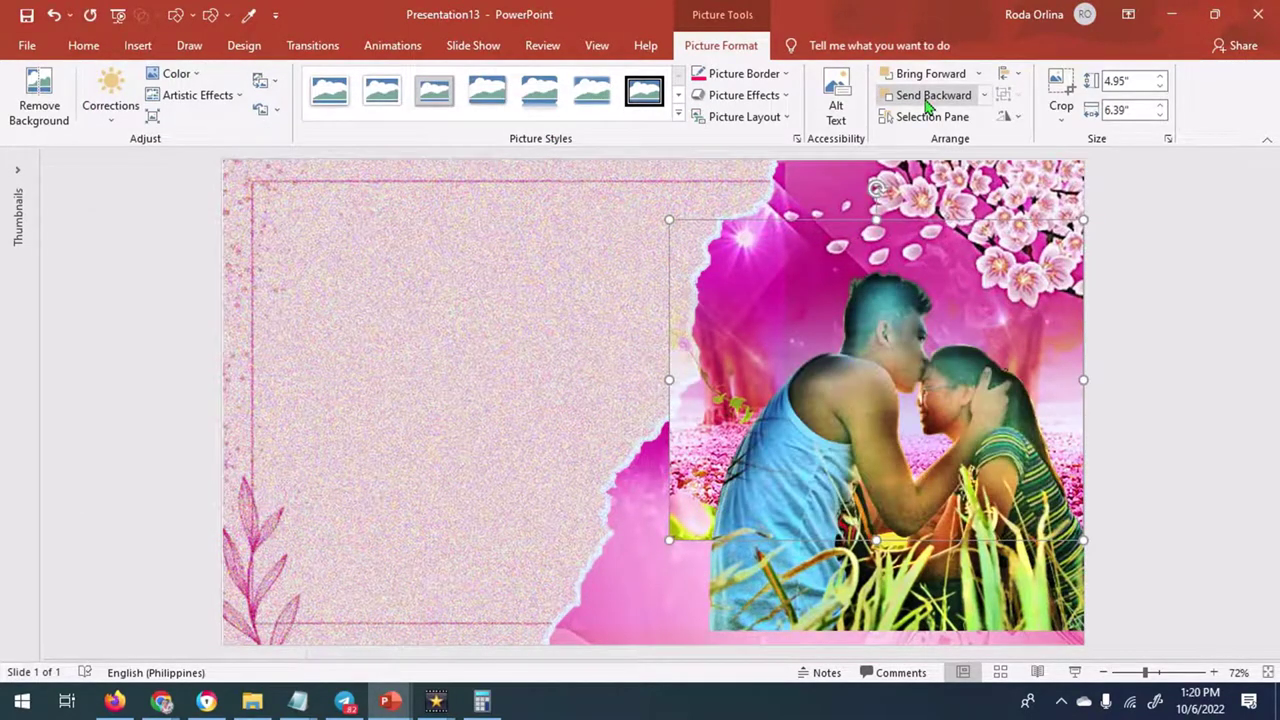
Set the couple photo to Brightness 0%, Contrast +20%
left_click(177, 74)
left_click(190, 224)
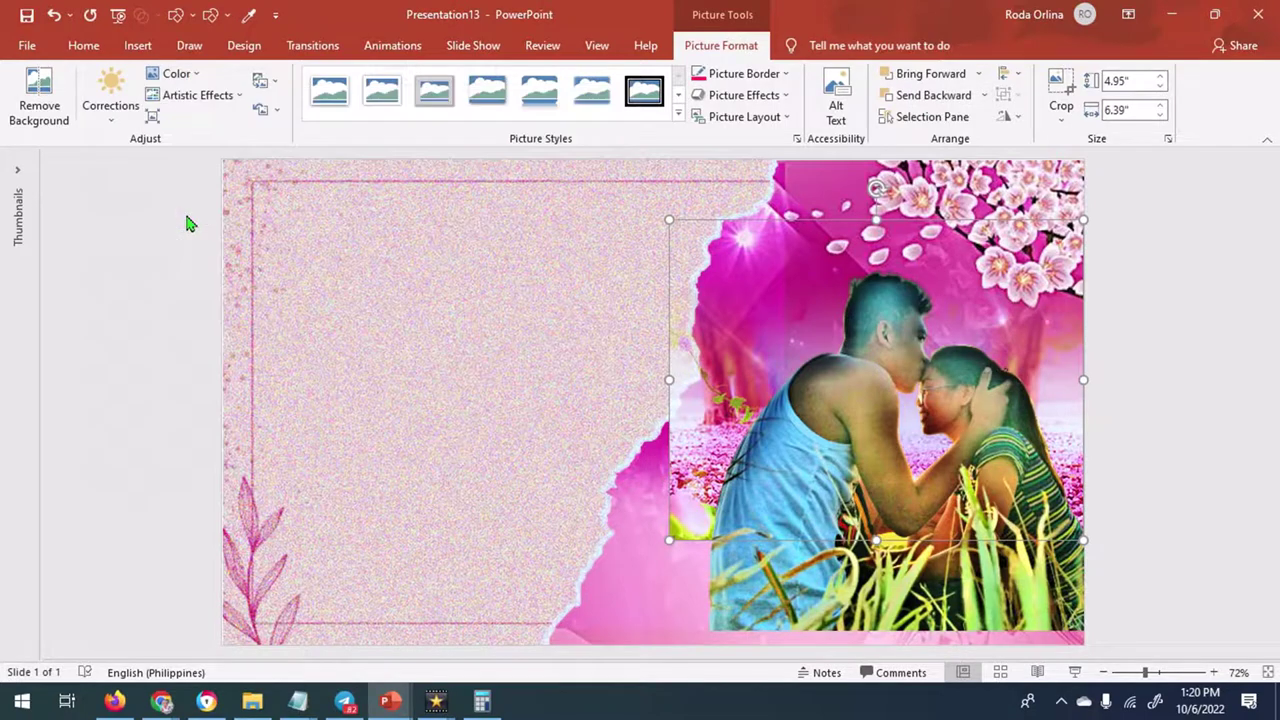
left_click(177, 74)
left_click(110, 105)
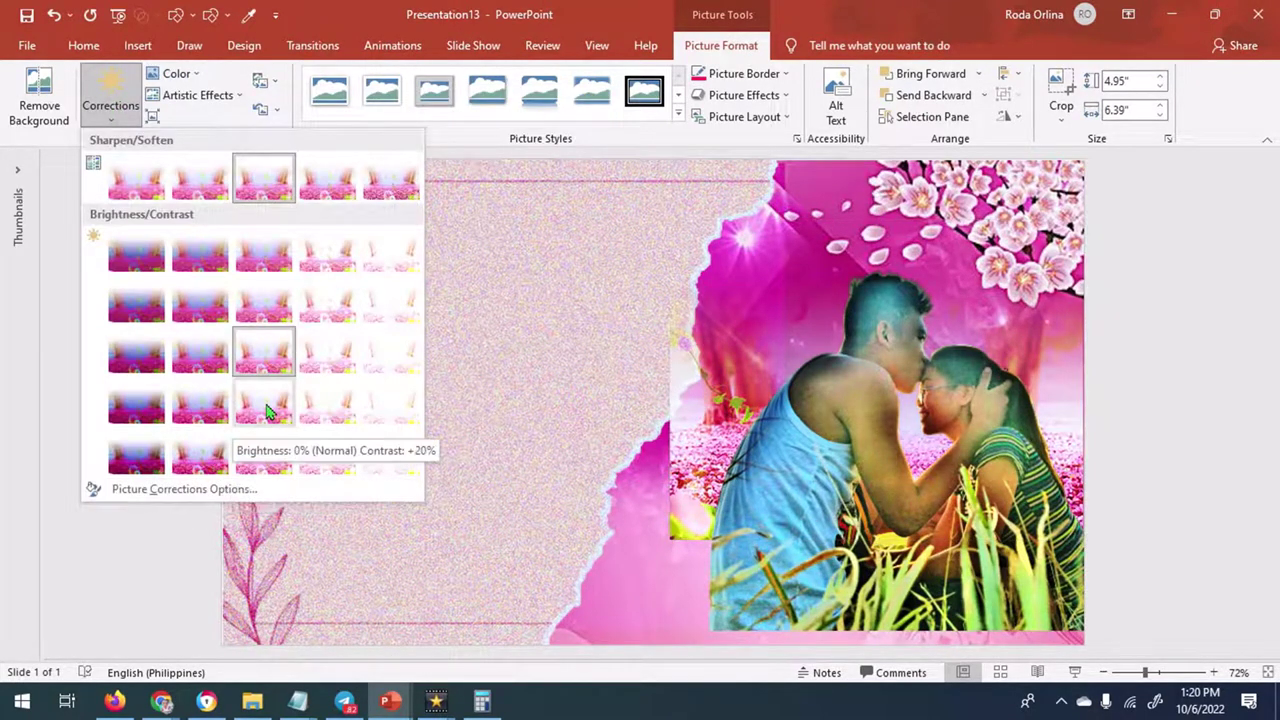
left_click(266, 409)
left_click(1250, 385)
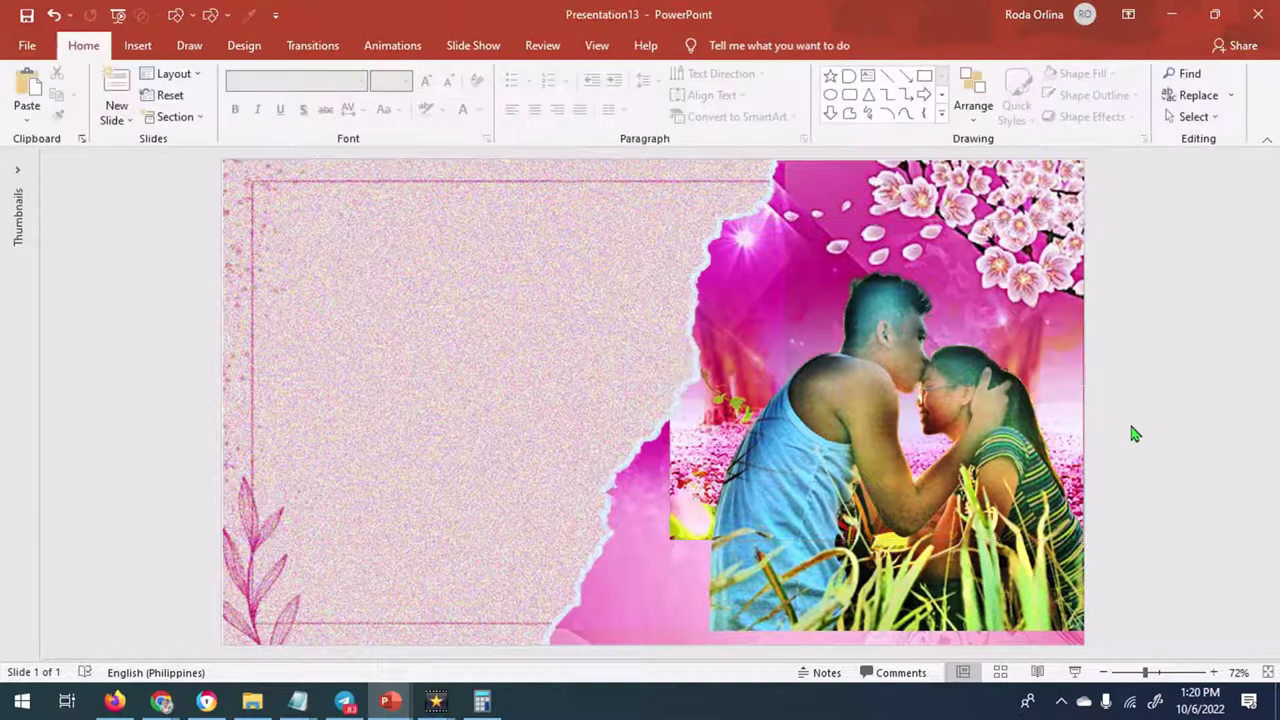
Insert the cherry-blossom picture, then rotate and flip it horizontally
left_click(138, 45)
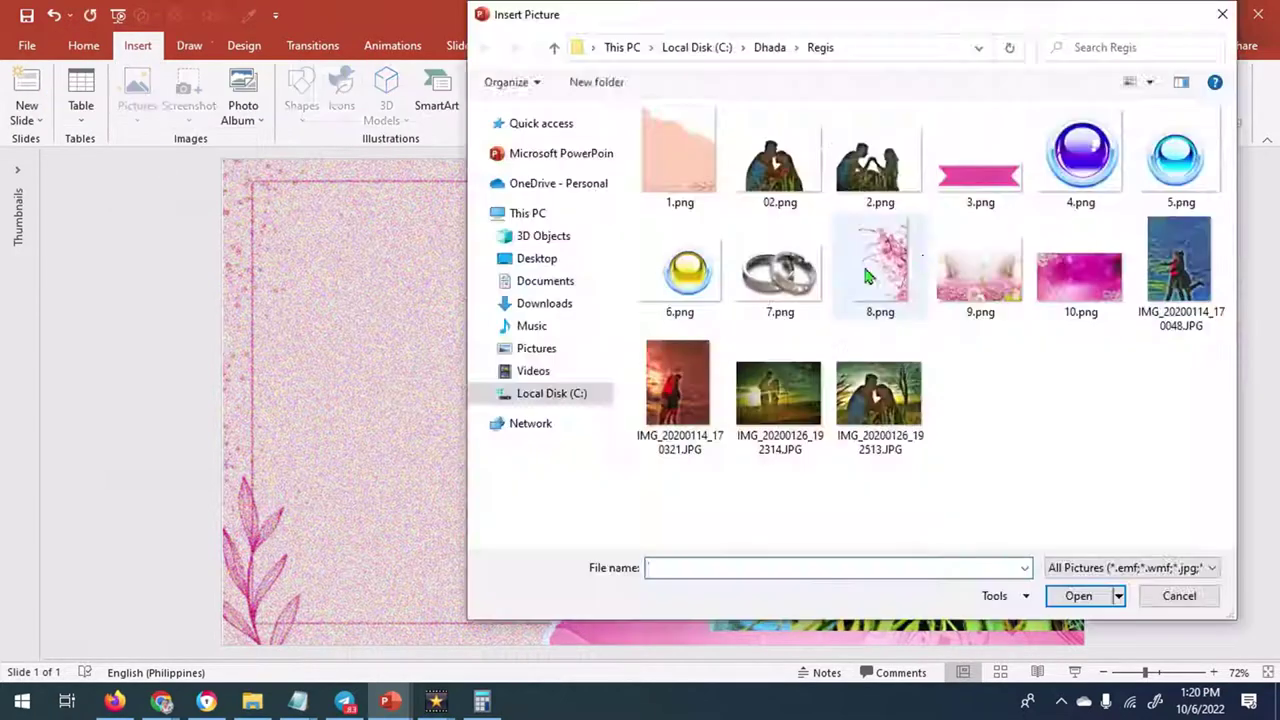
double_click(877, 245)
left_click(1005, 116)
left_click(1043, 163)
left_click(1005, 116)
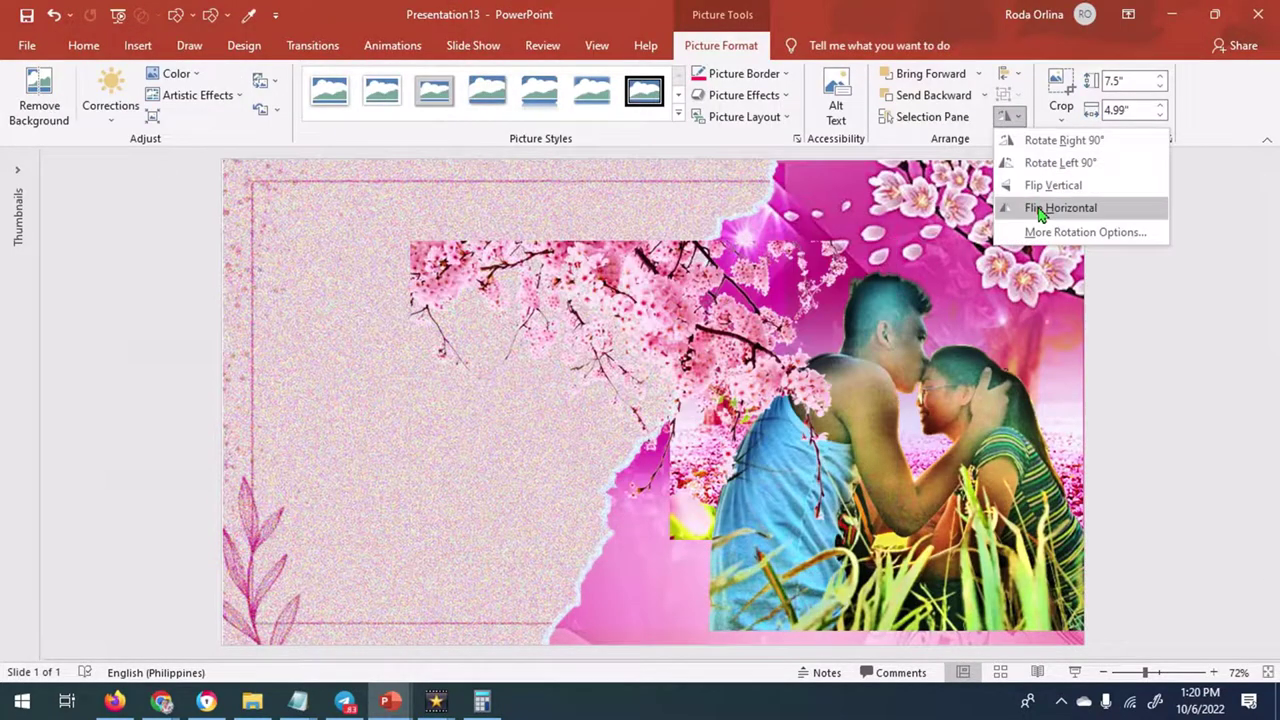
left_click(1043, 208)
Position the blossoms across the couple photo's bottom and open the picture browser
left_click(176, 73)
key("Escape")
mouse_move(667, 495)
left_mouse_down()
mouse_move(822, 557)
mouse_move(815, 567)
left_mouse_up()
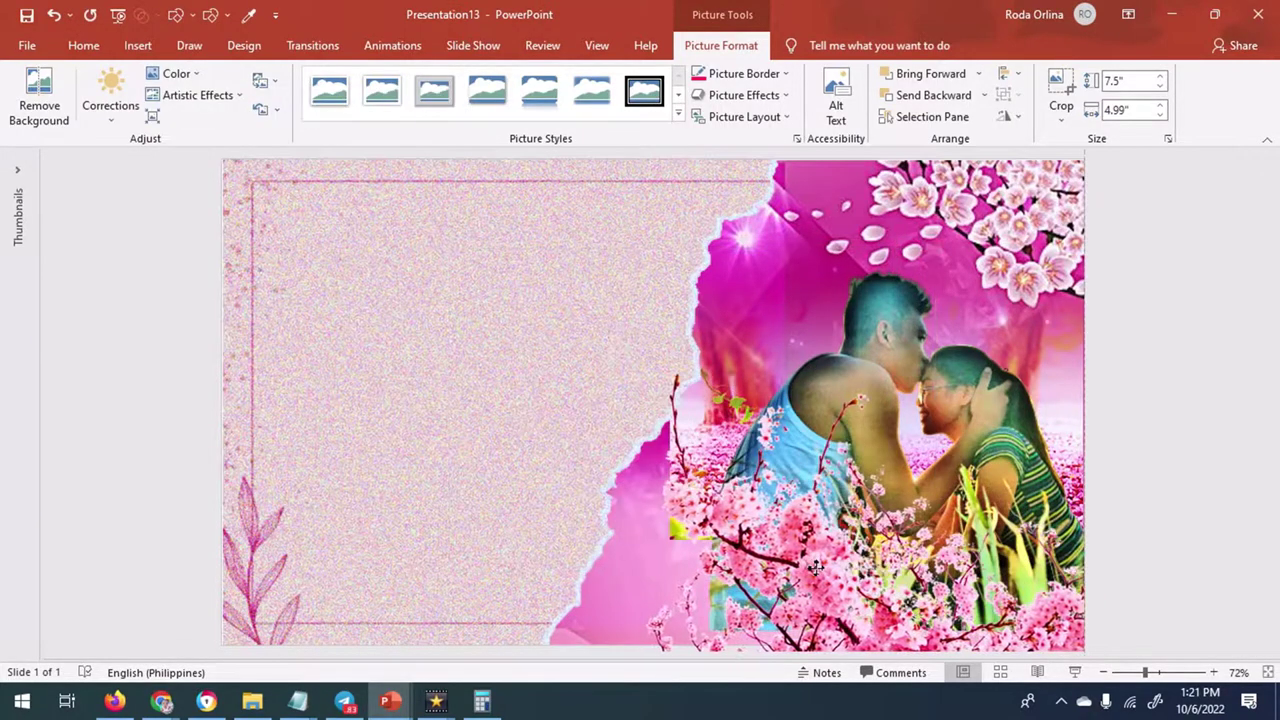
left_click_drag(815, 567, 704, 626)
left_click(366, 409)
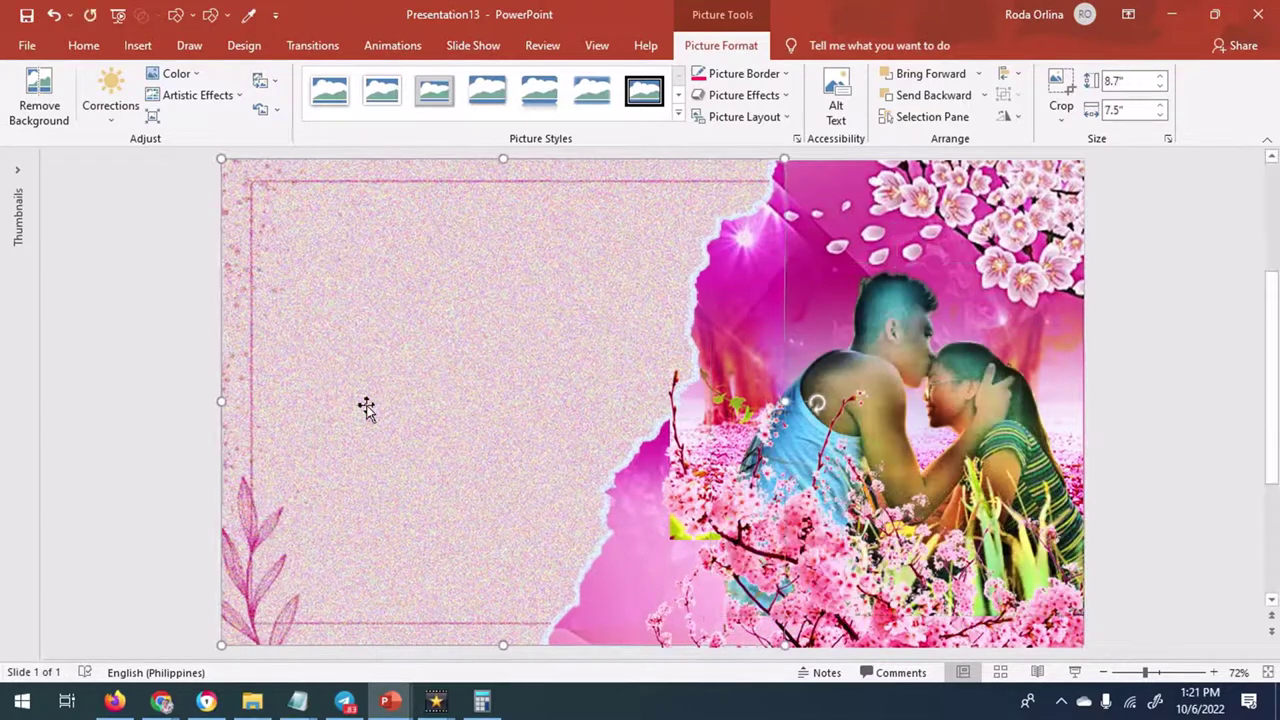
left_click(190, 373)
left_click(137, 45)
left_click(137, 100)
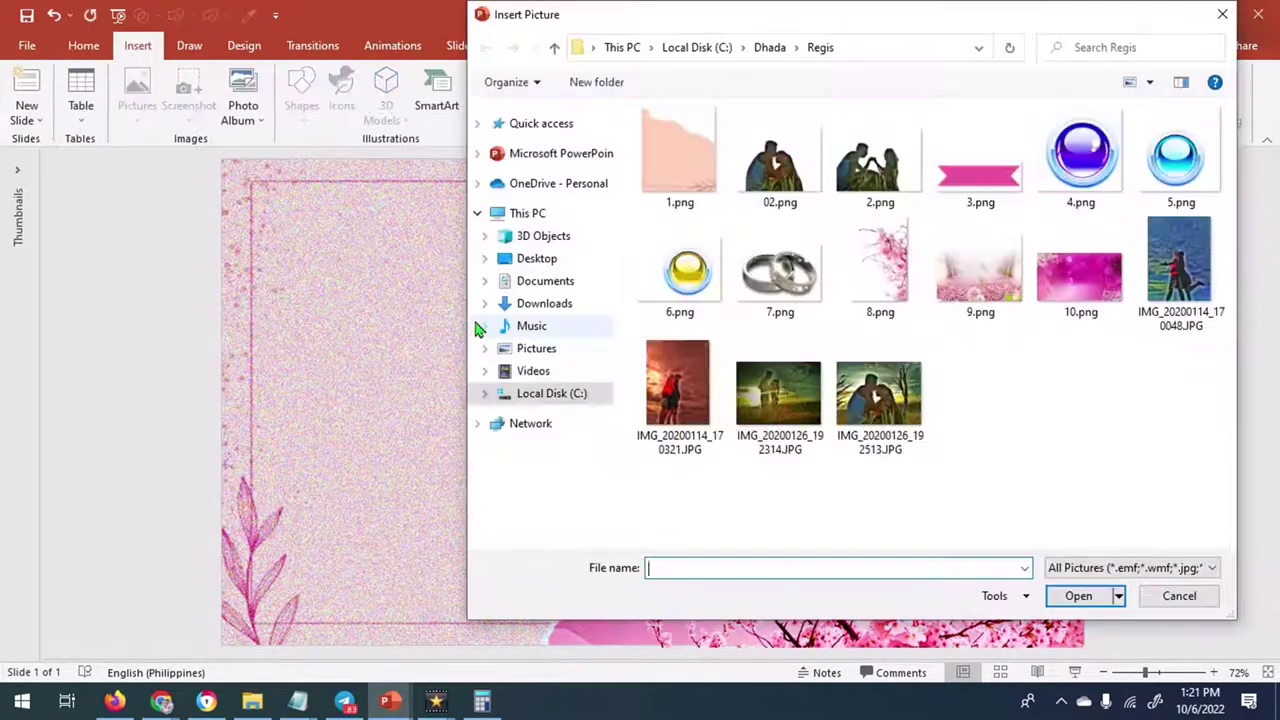
Insert three couple JPG photos onto the slide together
left_click(672, 420)
left_click(778, 395, "ctrl")
left_click(1180, 270, "ctrl")
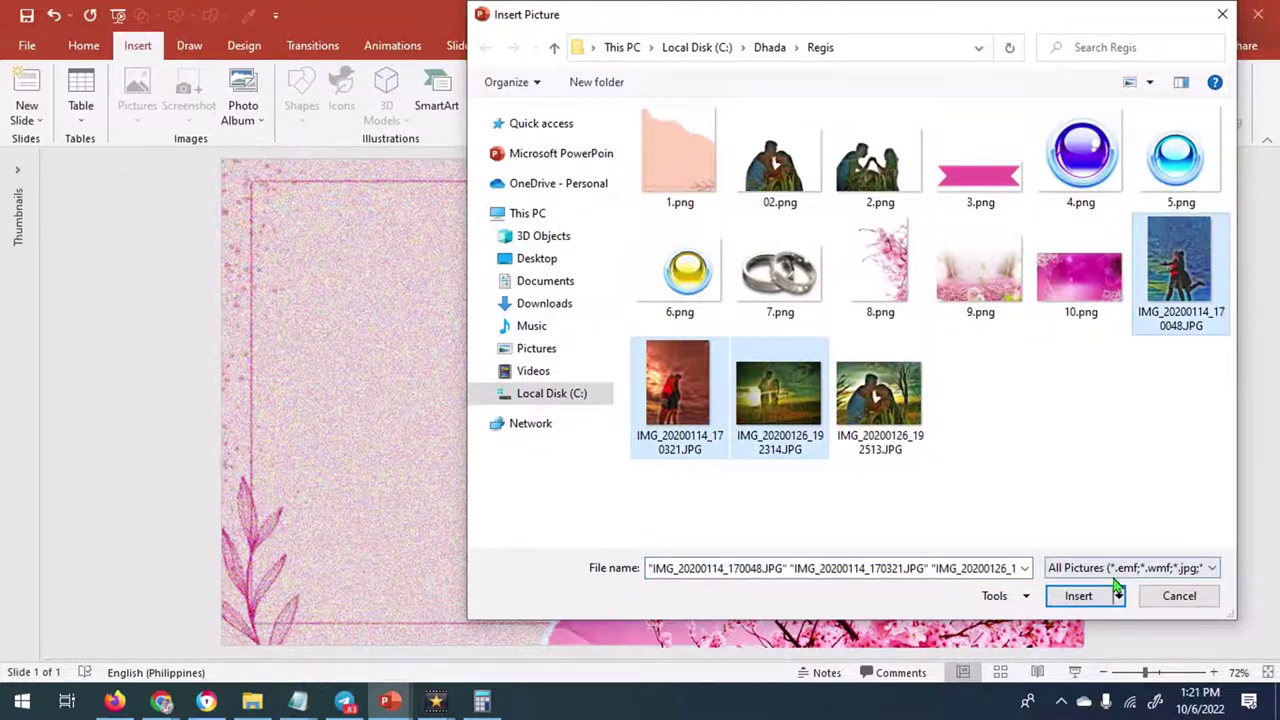
left_click(1078, 595)
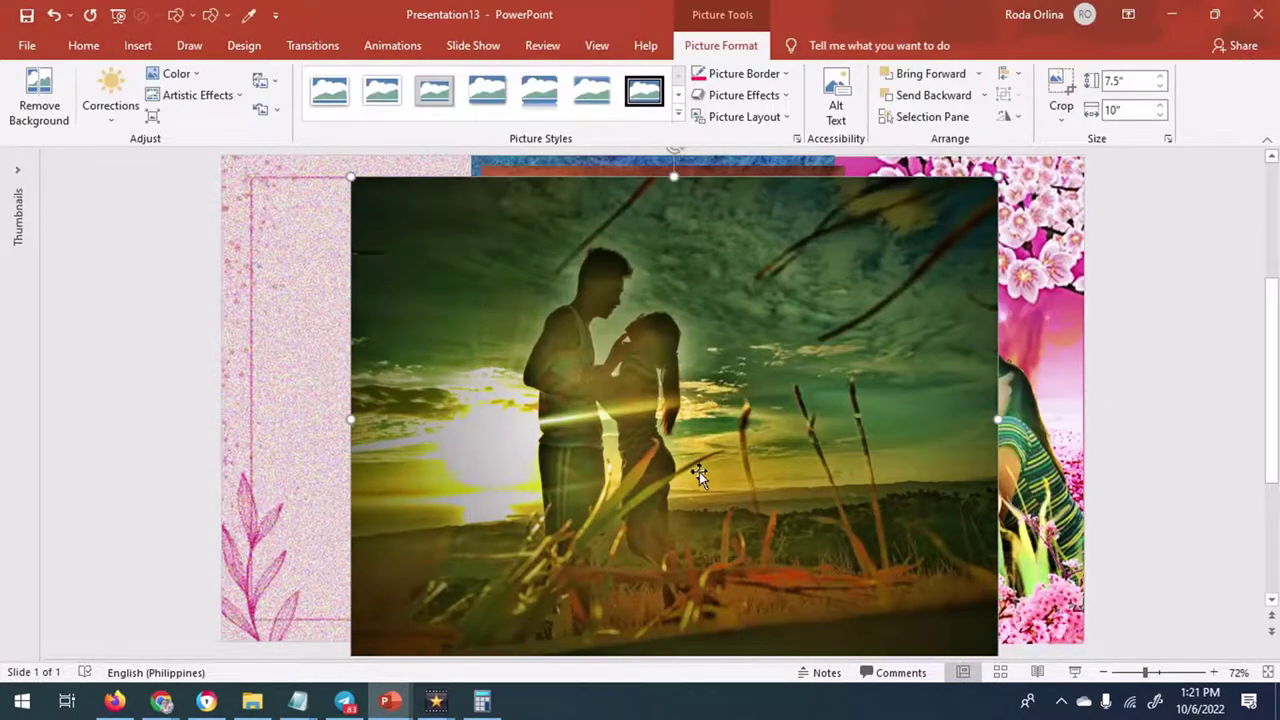
Crop the green photo's left, right, top and bottom edges
left_click_drag(987, 427, 725, 422)
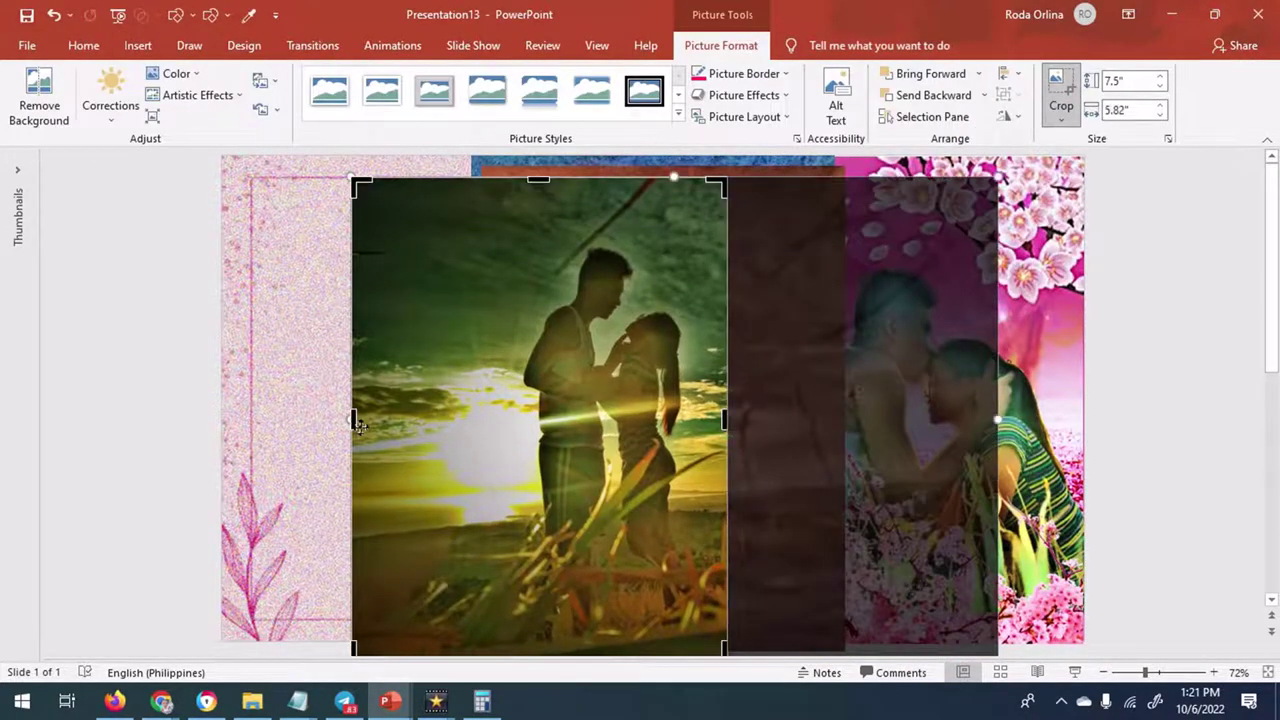
left_click_drag(350, 420, 470, 420)
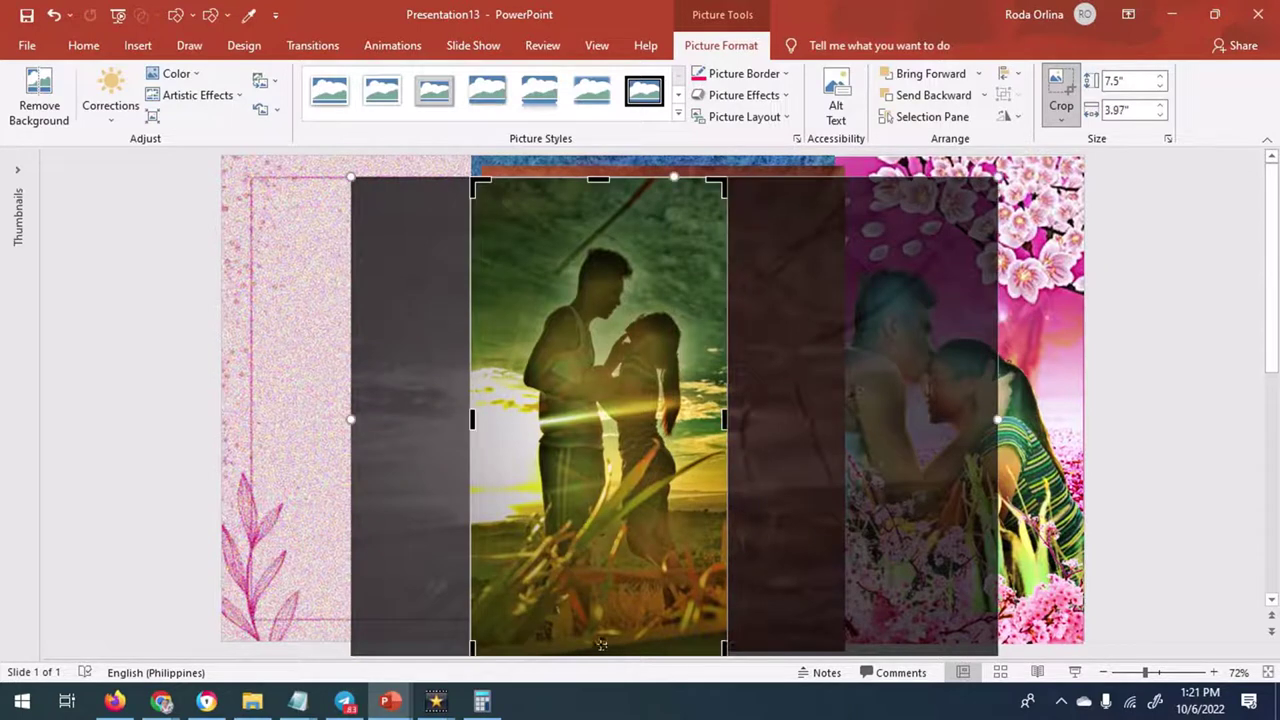
scroll(598, 640, "down", 1)
scroll(598, 640, "up", 1)
left_click_drag(598, 174, 598, 238)
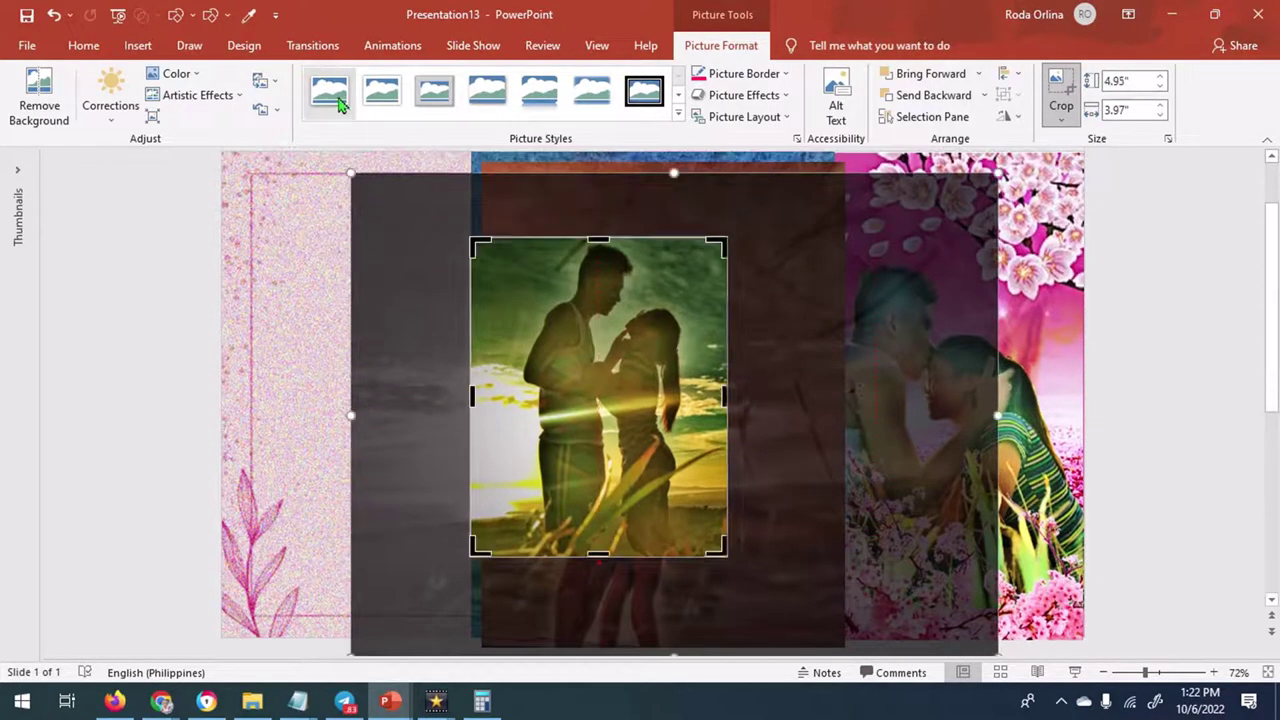
key("Escape")
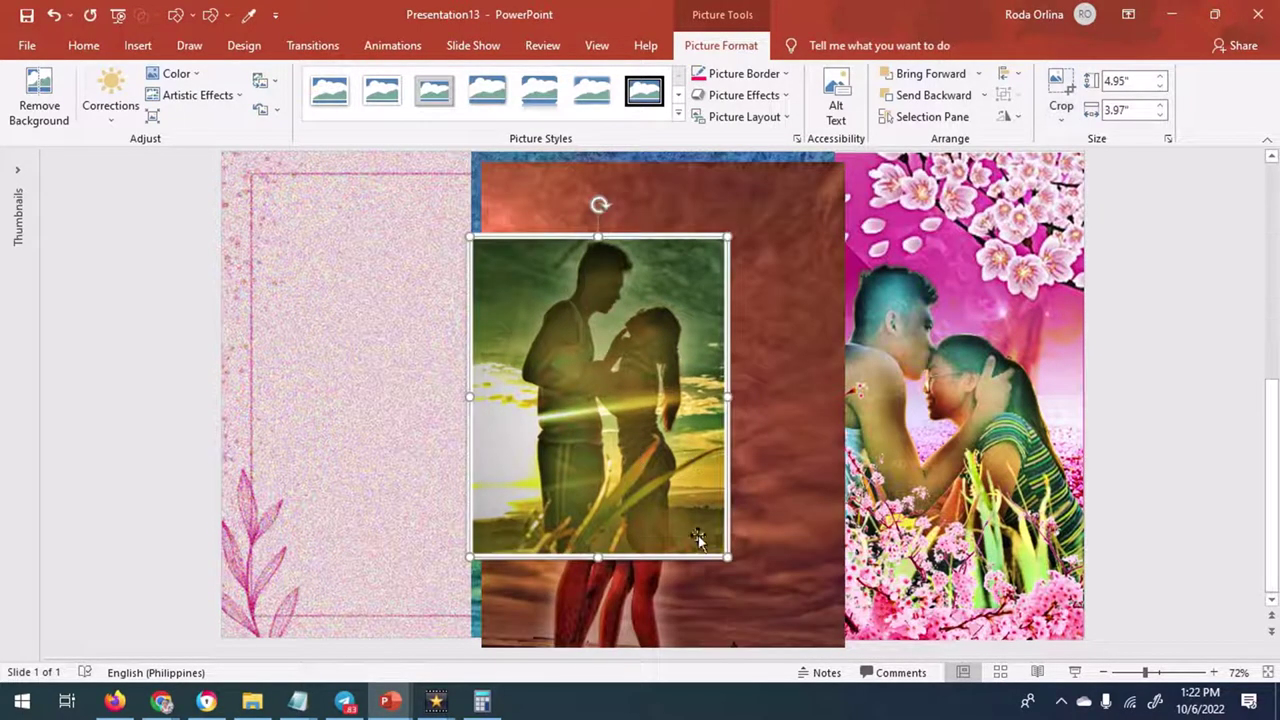
Brighten the green photo with a Corrections preset, halve its size, and move it onto the pink panel
left_click(189, 45)
double_click(678, 459)
left_click(171, 73)
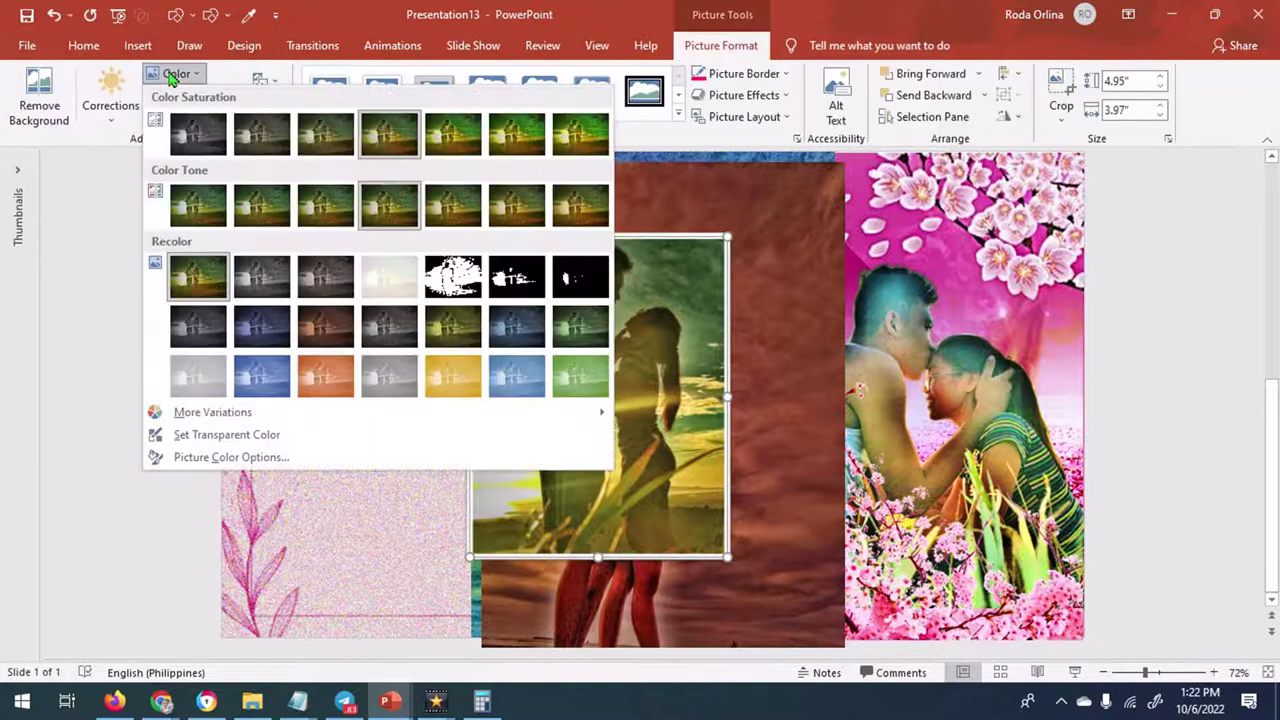
left_click(110, 100)
left_click(326, 397)
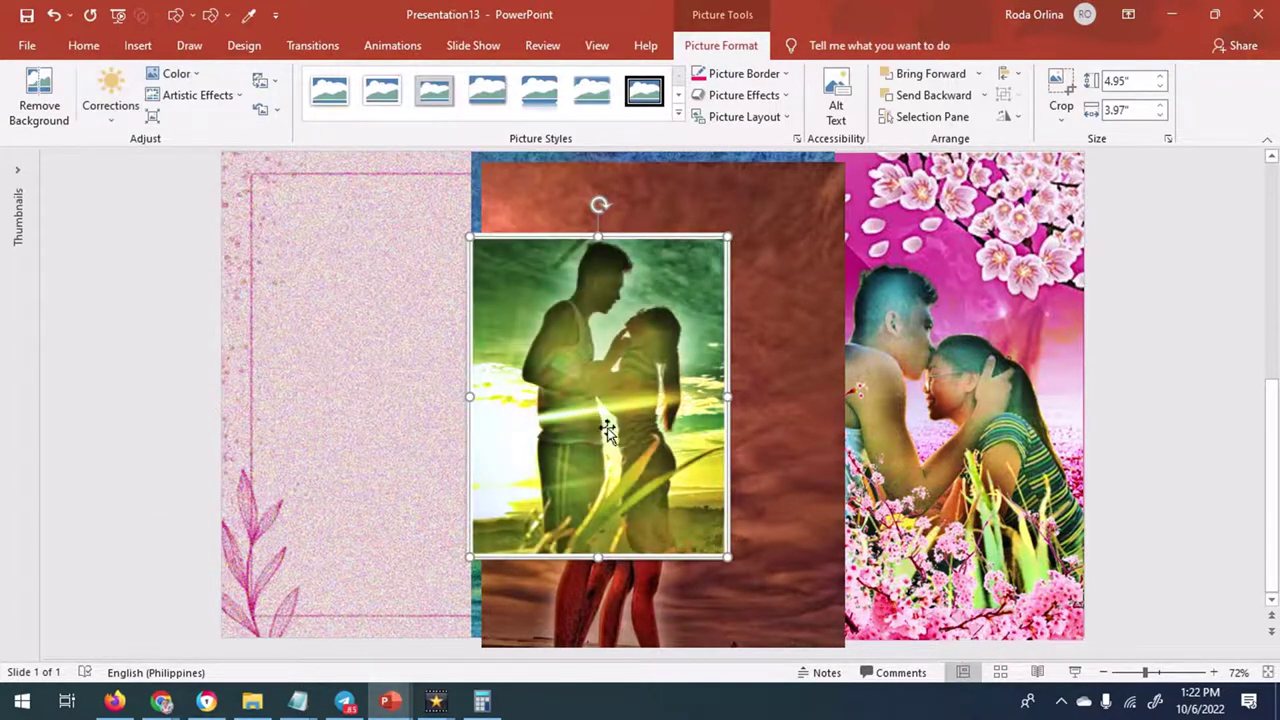
left_click_drag(726, 554, 600, 398)
left_click_drag(466, 345, 299, 345)
Crop the sunset photo's top, right and left edges, then shrink it
left_click(660, 300)
left_click(1061, 90)
left_click_drag(844, 162, 735, 340)
left_click_drag(484, 491, 510, 503)
key("Escape")
left_click_drag(737, 645, 660, 549)
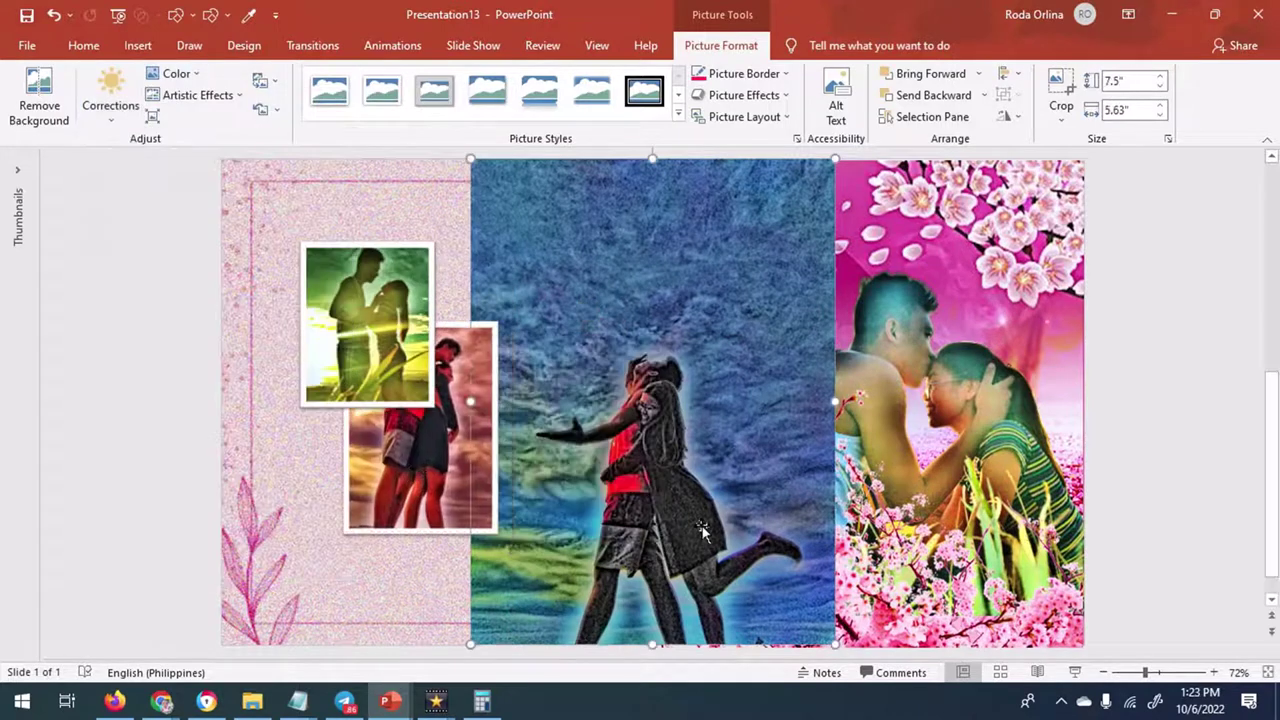
Crop the blue photo's top and sides, shrink it, and apply a brightness/contrast correction
left_click(1065, 75)
left_click_drag(652, 160, 652, 327)
left_click_drag(834, 484, 806, 484)
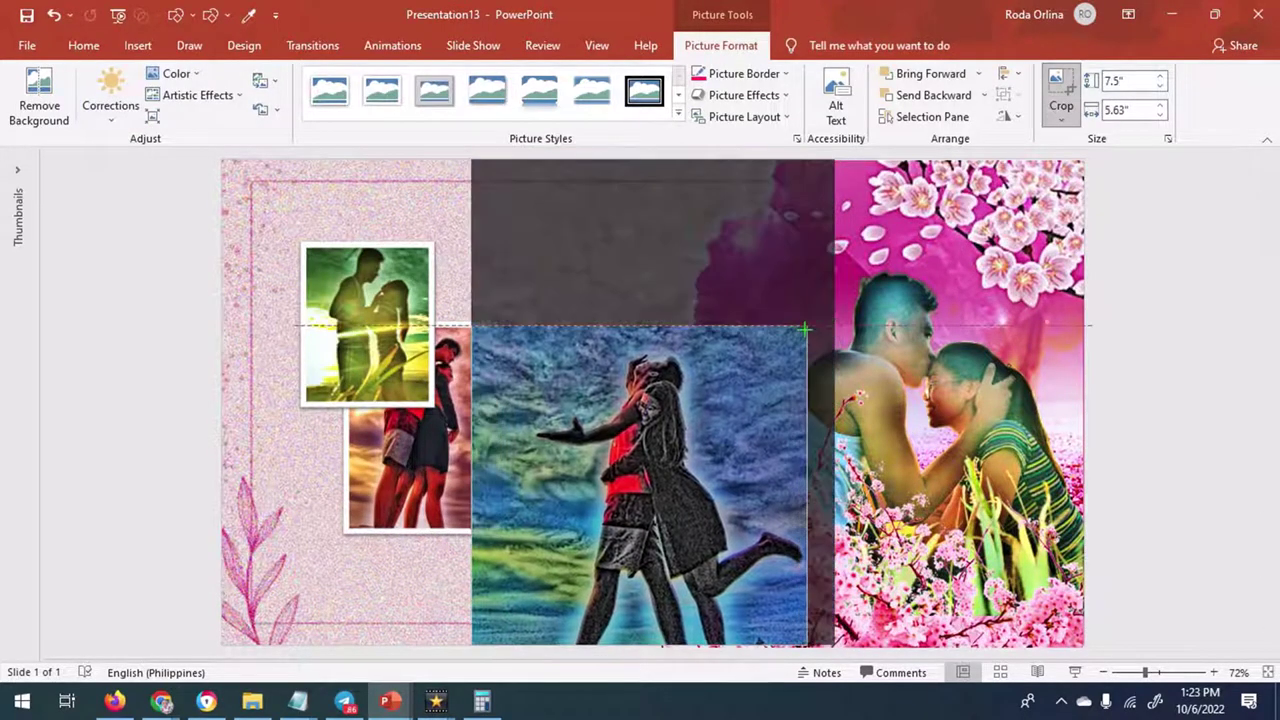
left_click_drag(474, 484, 535, 484)
key("Escape")
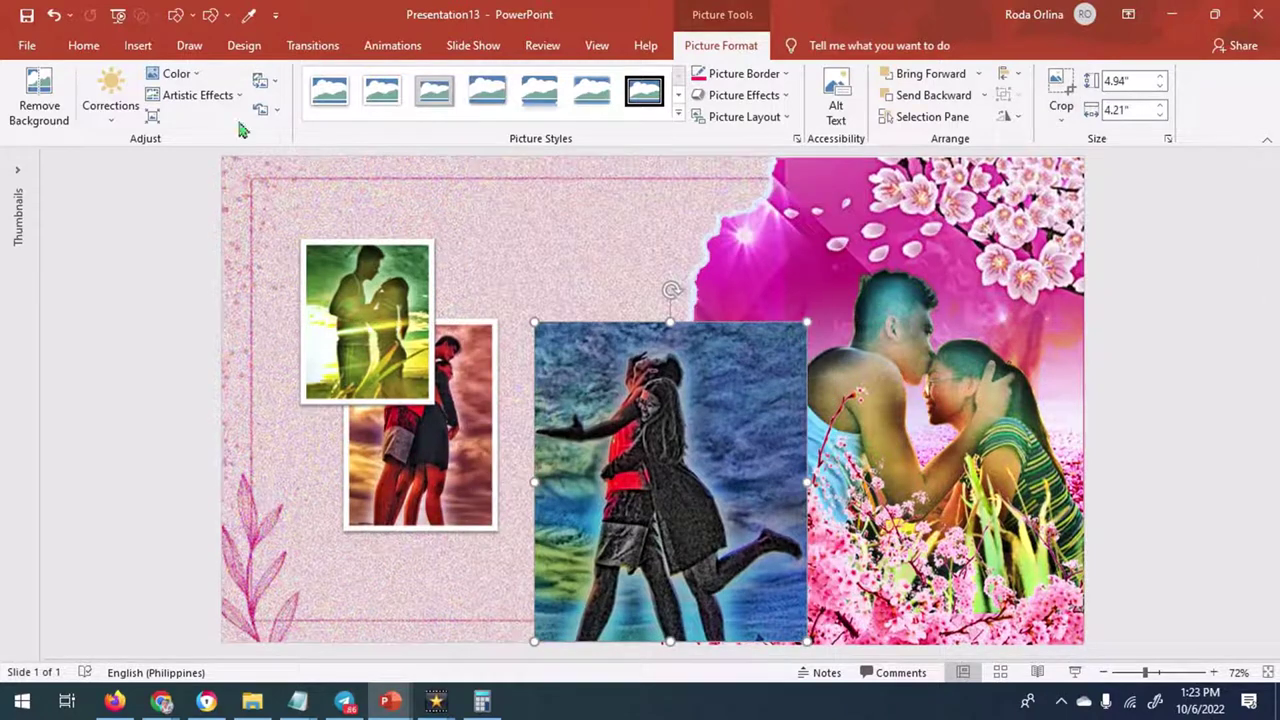
left_click_drag(808, 638, 718, 540)
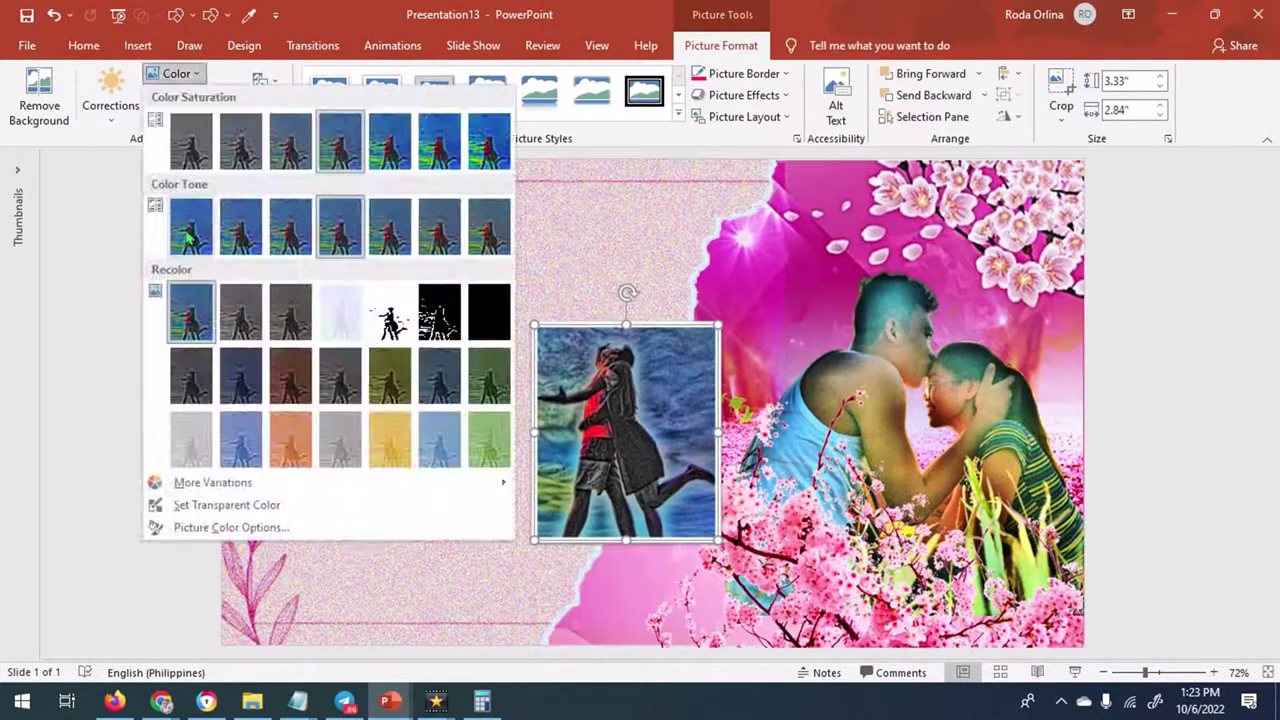
left_click(111, 110)
left_click(230, 455)
left_click(176, 74)
Move the green photo to the upper right and tilt it clockwise, then reposition the blue and sunset photos
left_click(176, 74)
left_click_drag(384, 339, 710, 315)
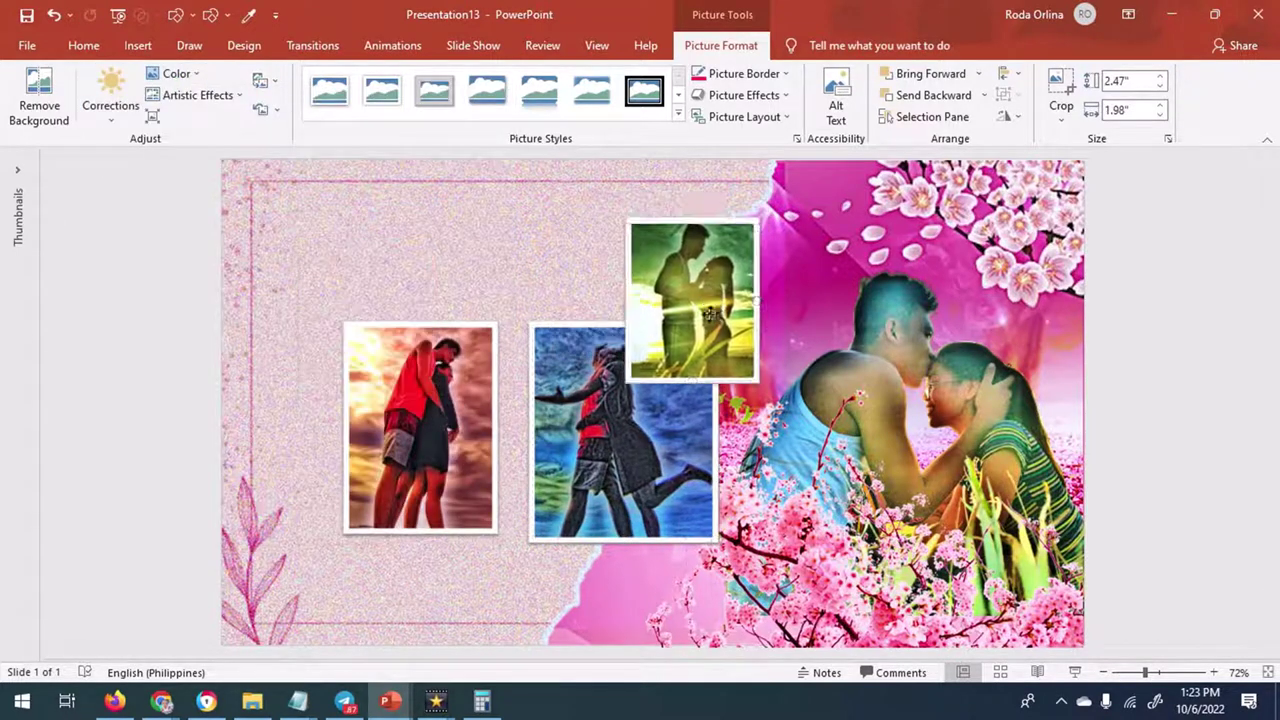
left_click_drag(694, 200, 737, 214)
mouse_move(722, 324)
left_mouse_down()
mouse_move(728, 280)
mouse_move(740, 290)
left_mouse_up()
mouse_move(643, 465)
left_mouse_down()
mouse_move(479, 340)
mouse_move(745, 373)
left_mouse_up()
left_click_drag(702, 487, 717, 472)
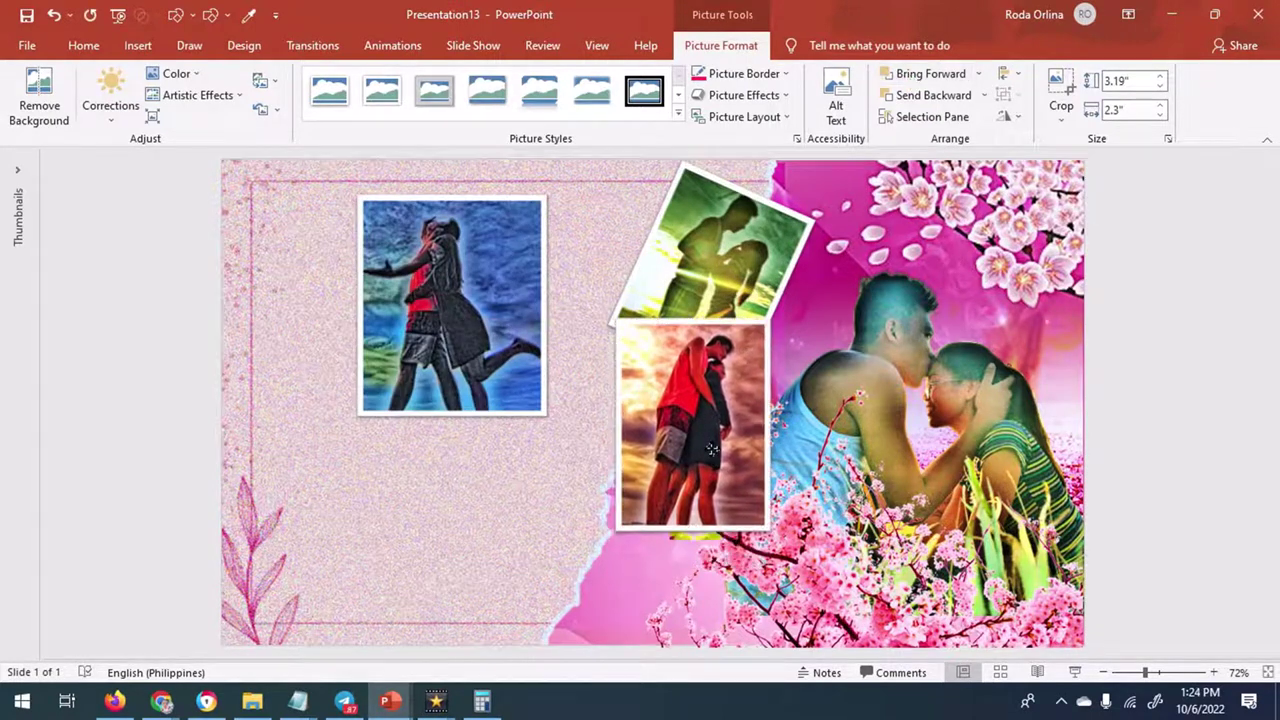
Widen the sunset photo's left crop, then overlap the blue photo on it, tilted clockwise
left_click(1061, 95)
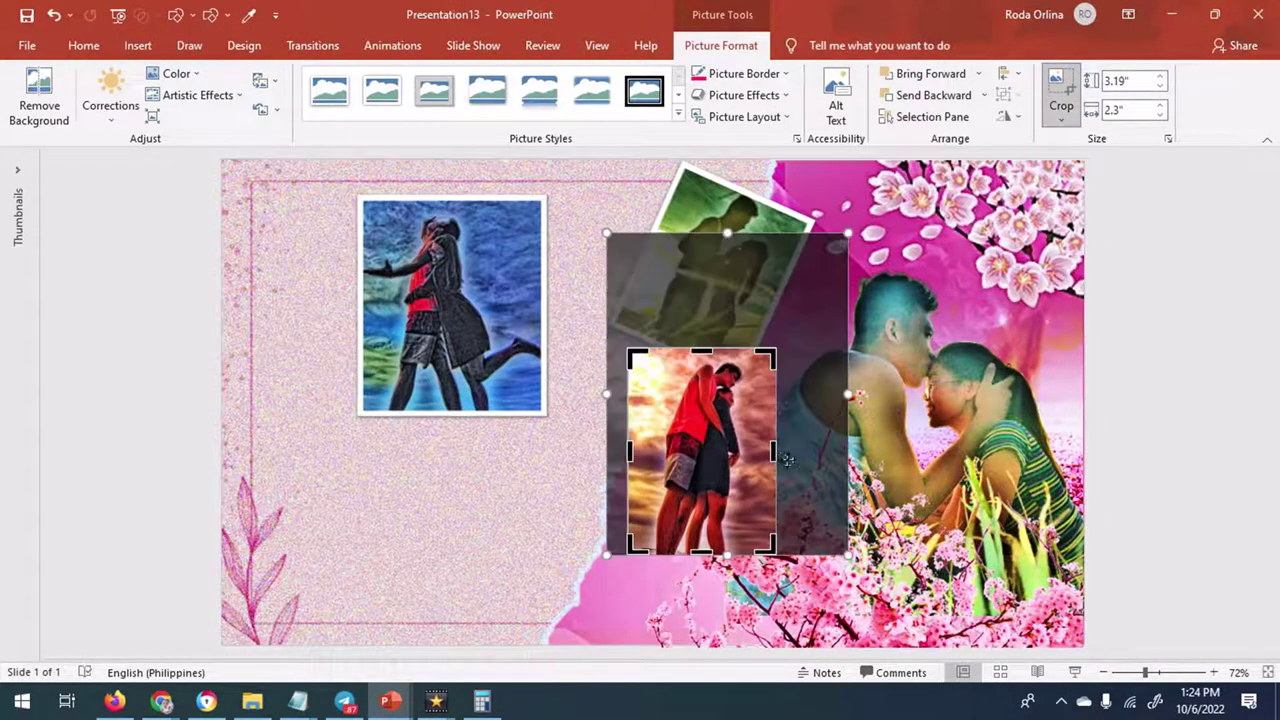
left_click_drag(628, 453, 615, 453)
key("Escape")
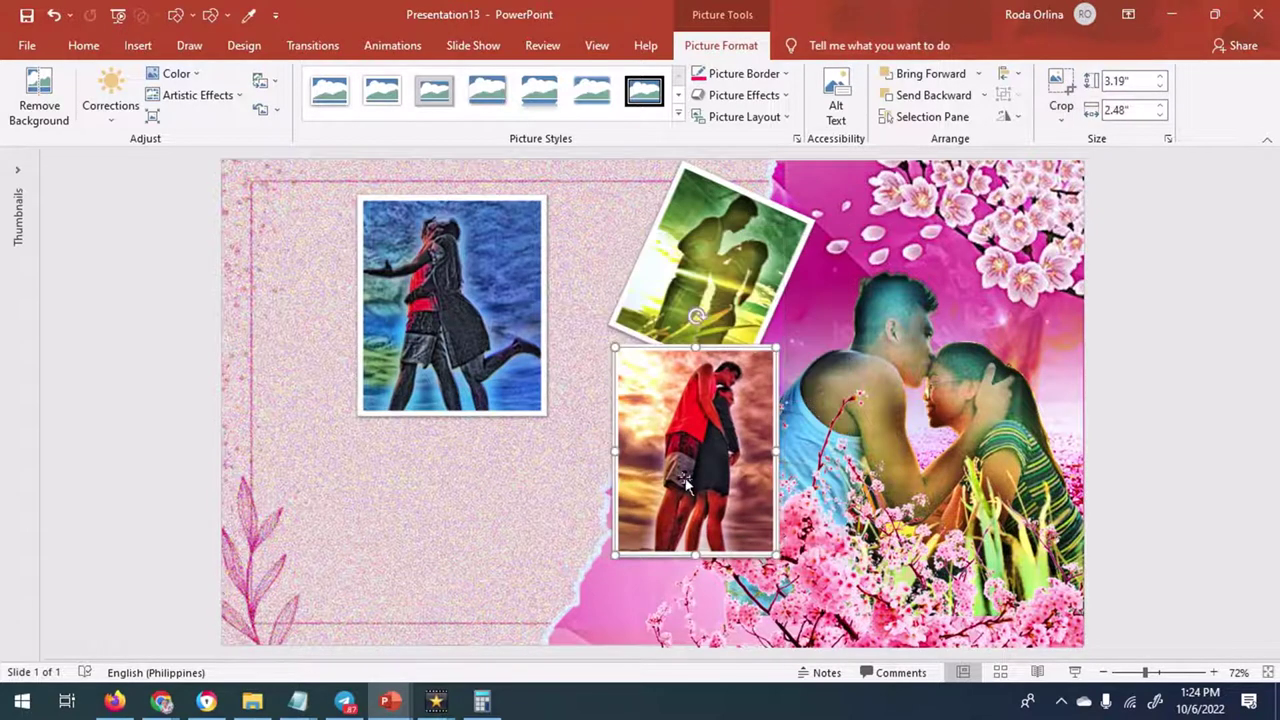
left_click_drag(710, 489, 716, 487)
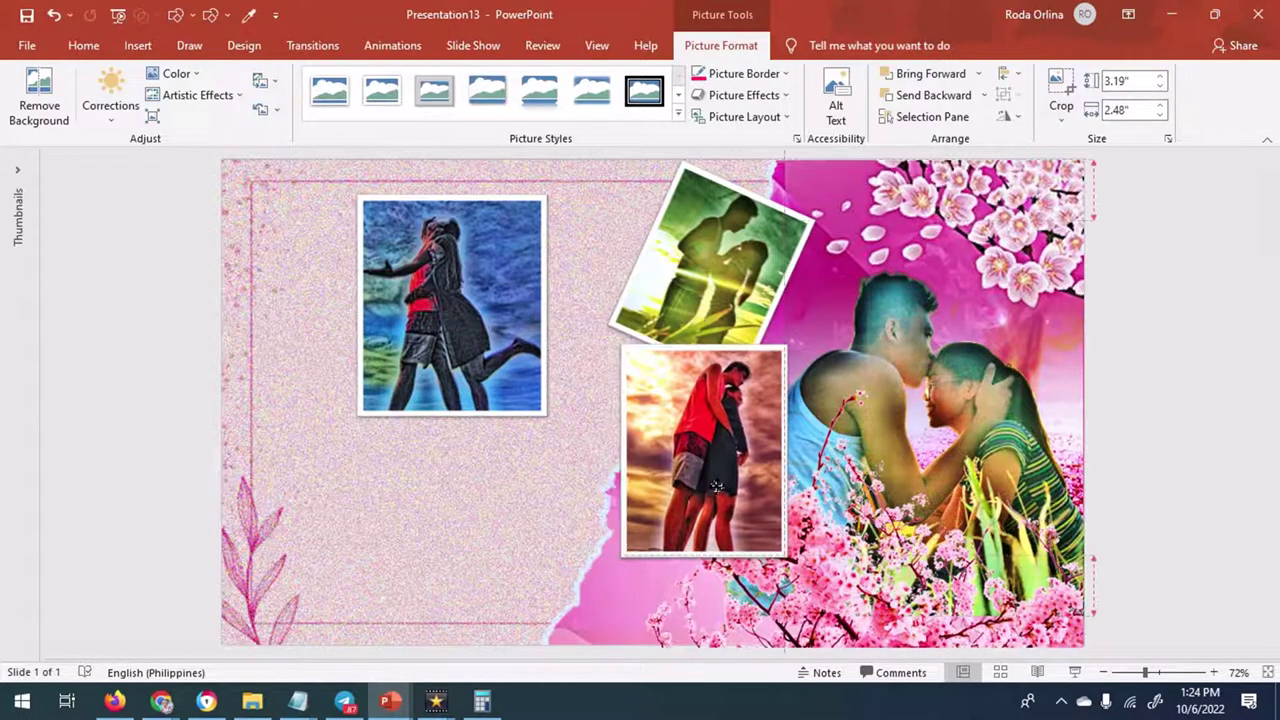
mouse_move(538, 410)
left_mouse_down()
mouse_move(745, 597)
mouse_move(700, 557)
mouse_move(673, 572)
left_mouse_up()
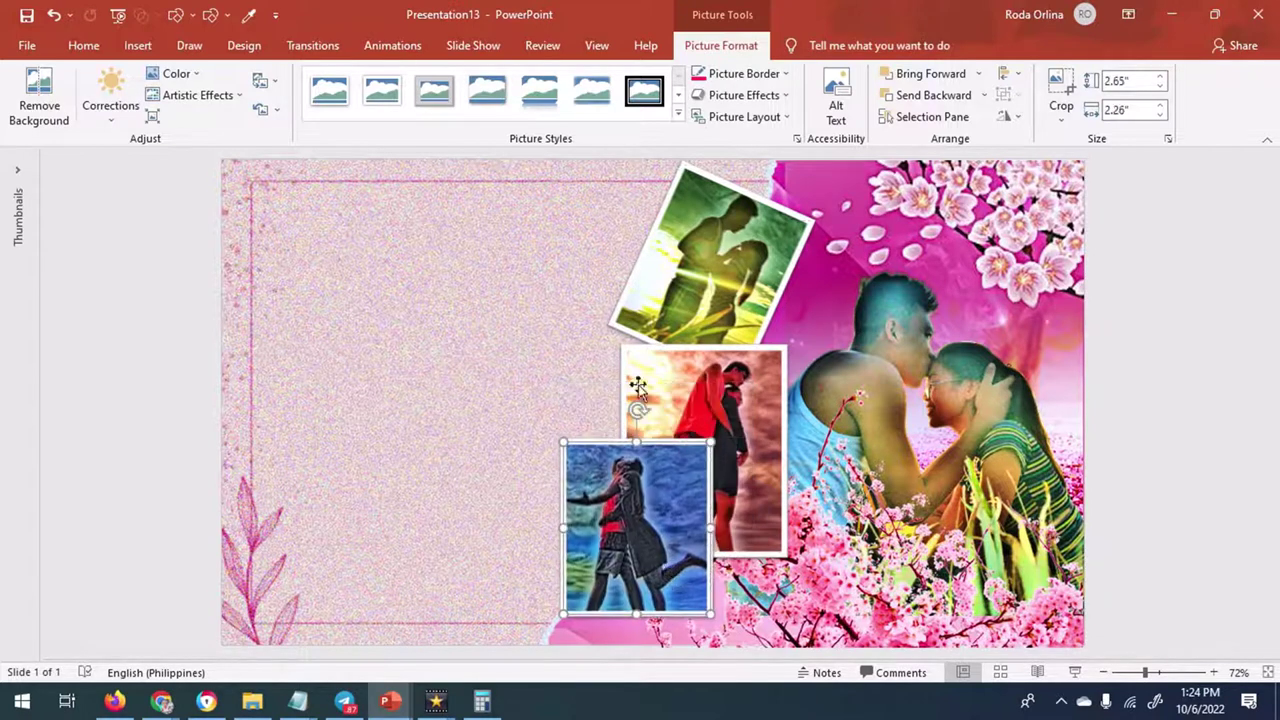
left_click_drag(638, 409, 672, 416)
left_click_drag(638, 557, 641, 556)
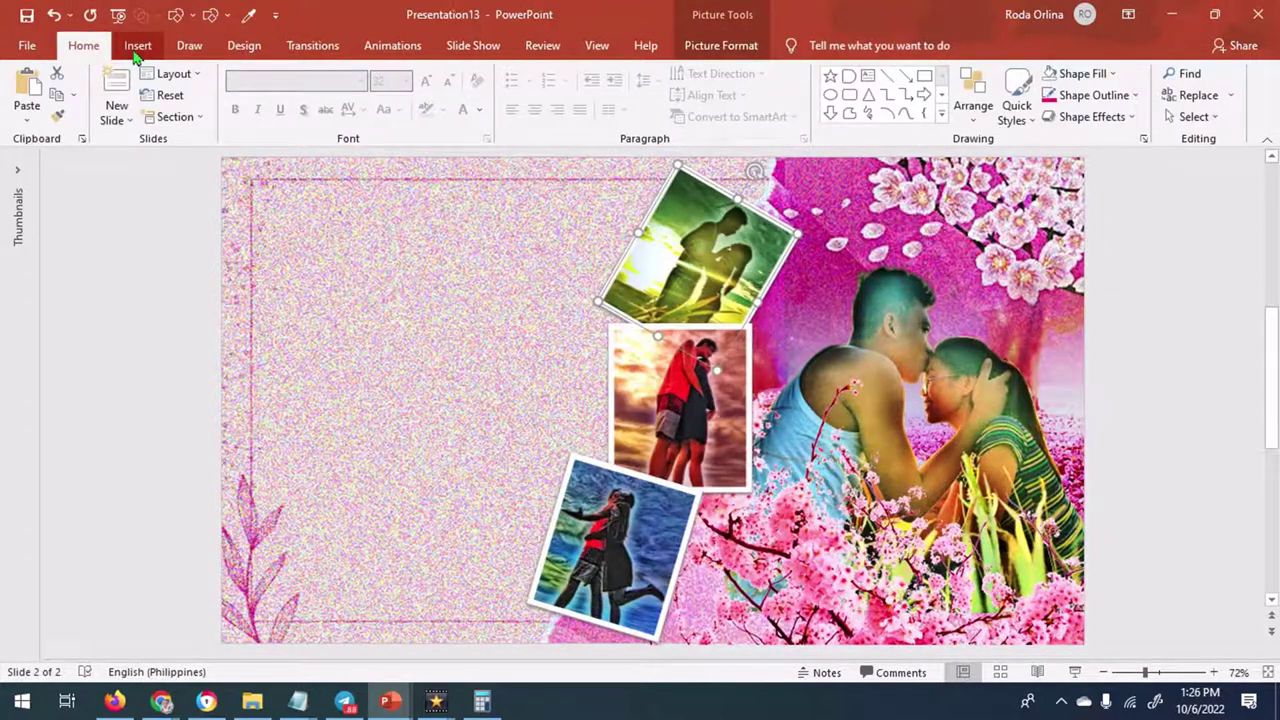
Insert the silhouette couple picture 2.png and move it to the left
left_click(137, 47)
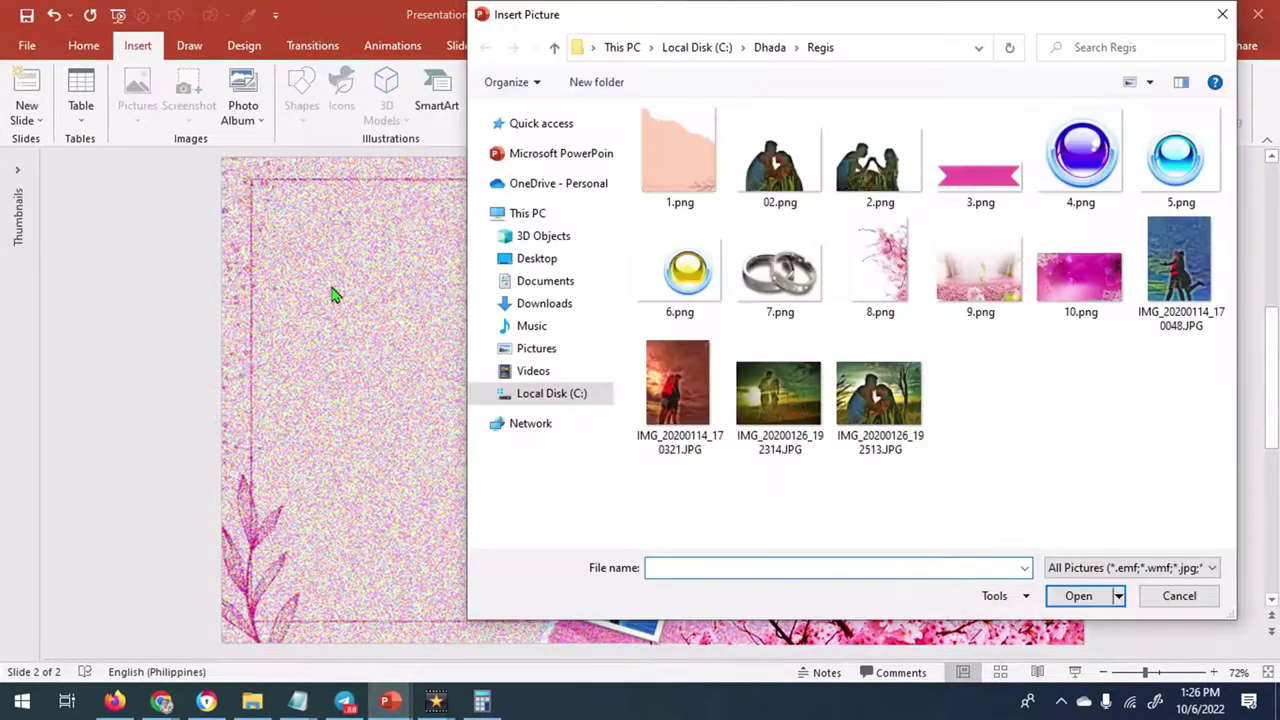
double_click(873, 160)
left_click(811, 313)
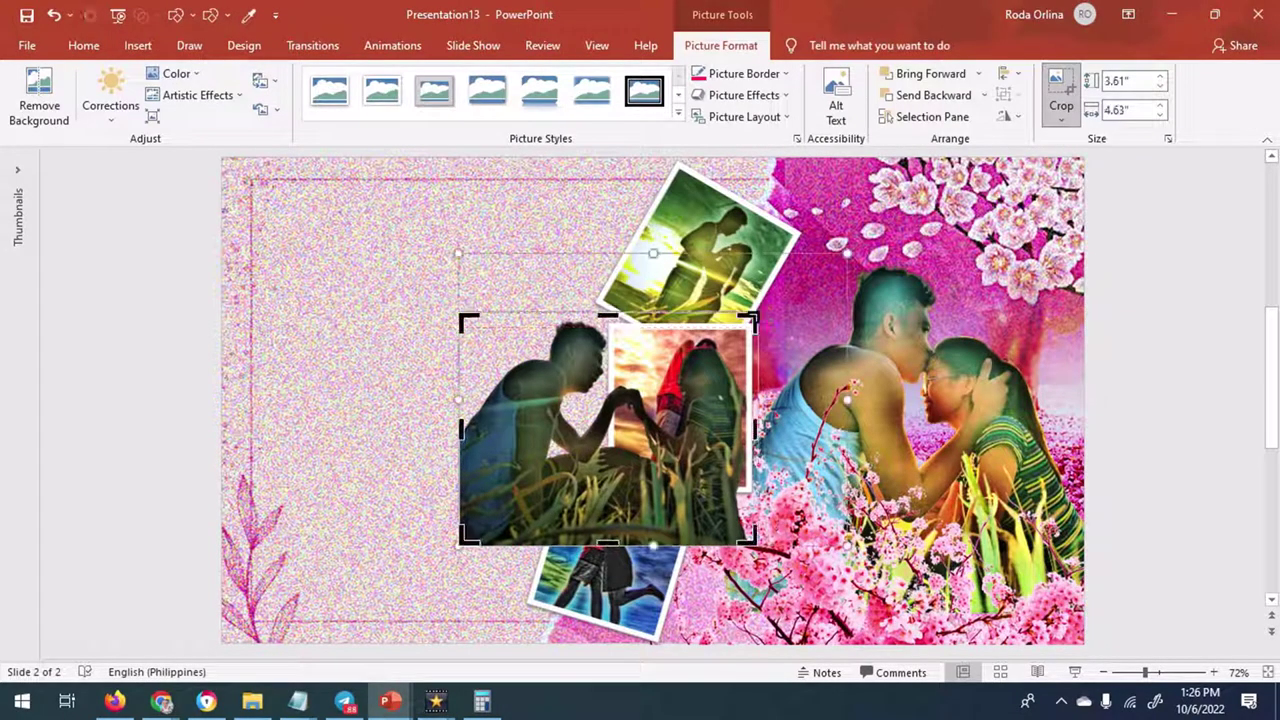
key("Escape")
left_click_drag(604, 432, 462, 428)
Draw a large rectangle covering the slide's left side
left_click(138, 46)
left_click(302, 105)
left_click(300, 262)
left_click_drag(249, 179, 764, 618)
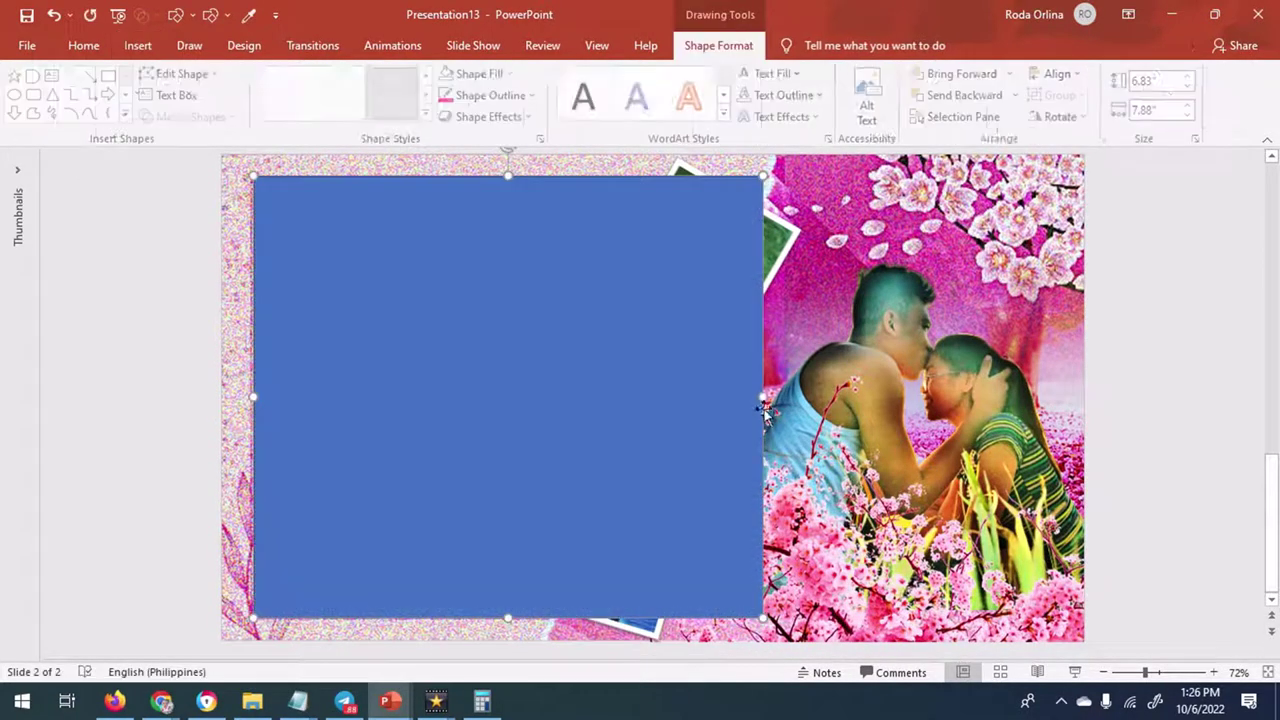
Widen the rectangle slightly, set No Fill, a custom pink outline colour and a thicker outline weight
left_click_drag(765, 398, 768, 398)
left_click_drag(252, 396, 249, 396)
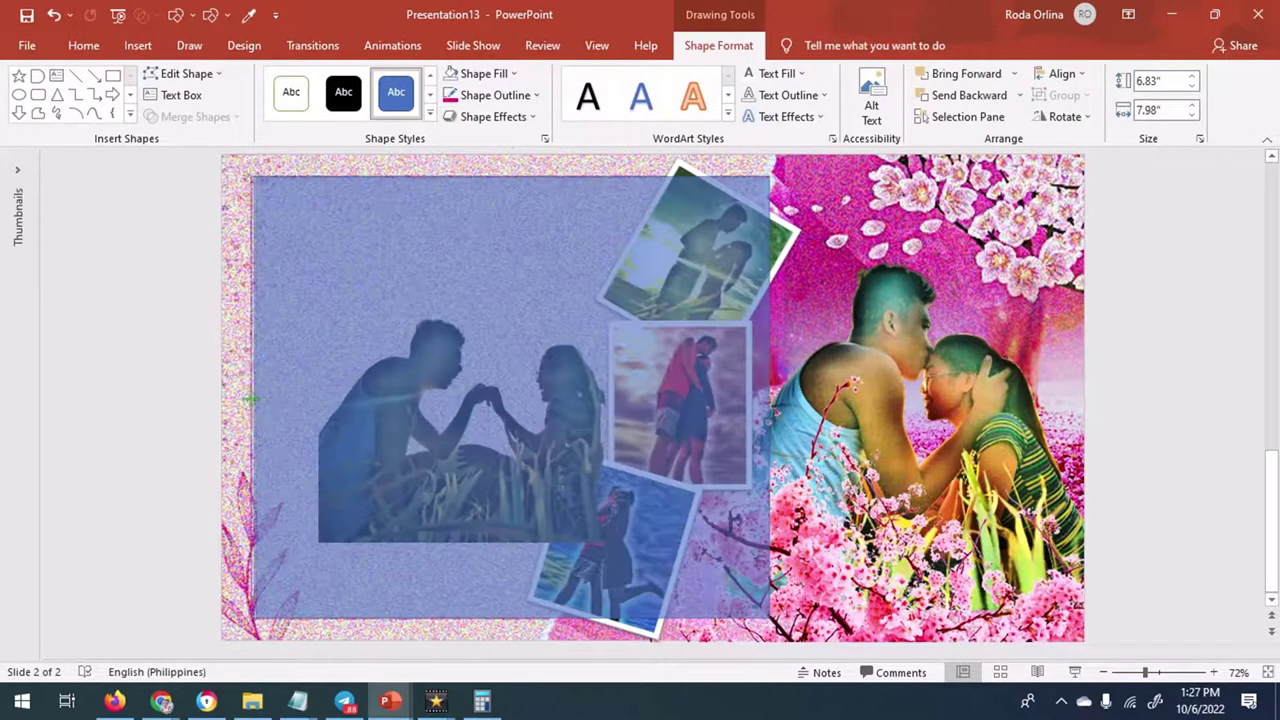
left_click(485, 74)
left_click(488, 238)
left_click(495, 95)
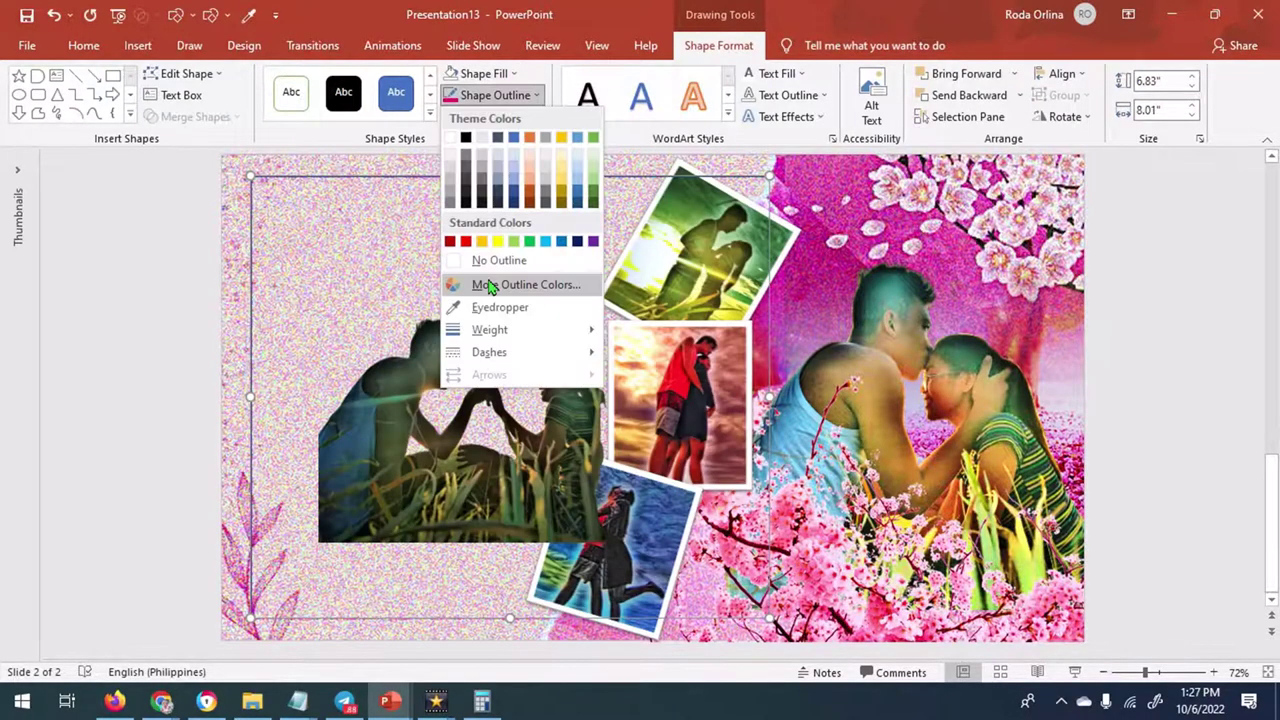
left_click(480, 283)
left_click(749, 185)
left_click(495, 95)
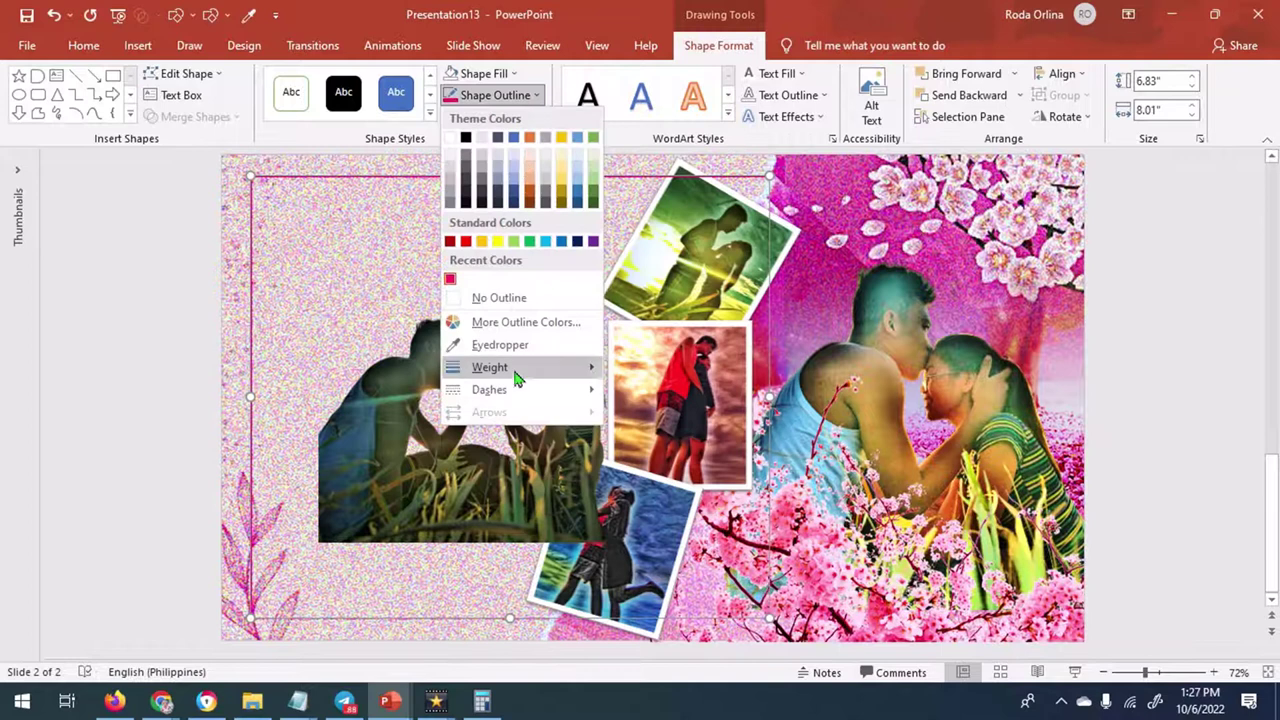
left_click(679, 491)
Copy the pink frame and paste it as a picture aligned over the original
right_click(503, 177)
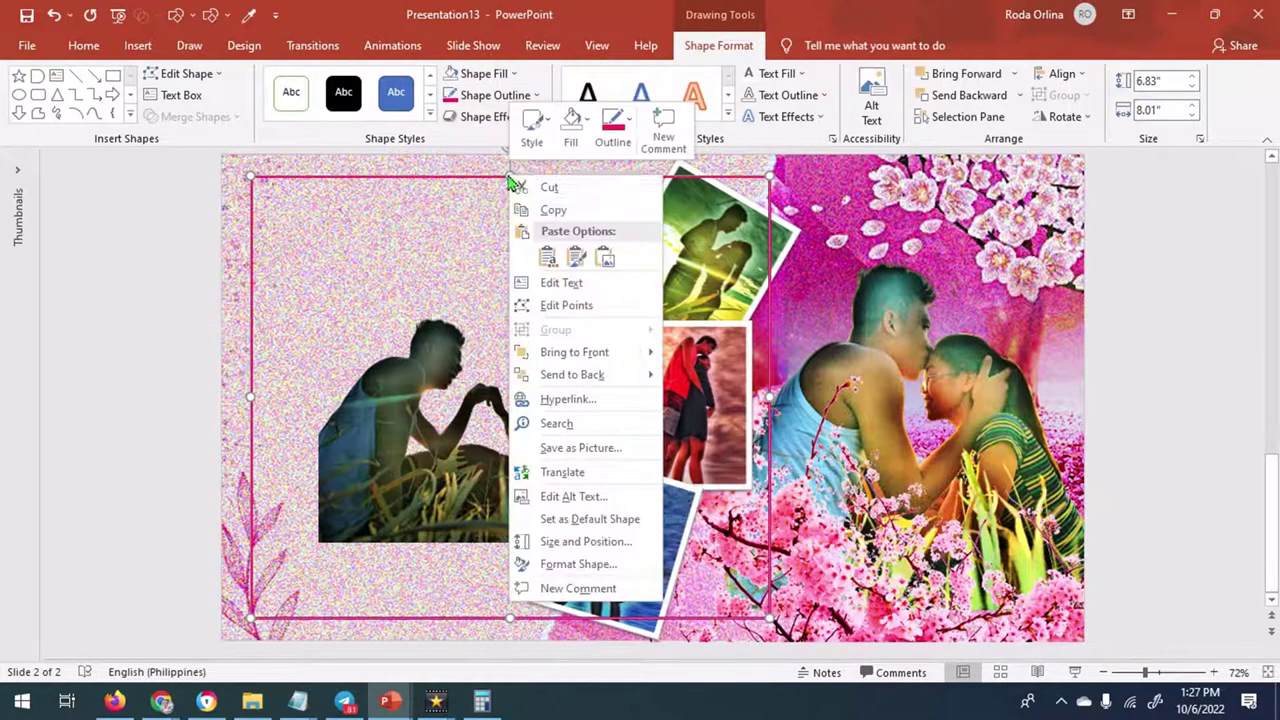
left_click(543, 209)
right_click(158, 234)
left_click(226, 275)
left_click_drag(400, 270, 254, 272)
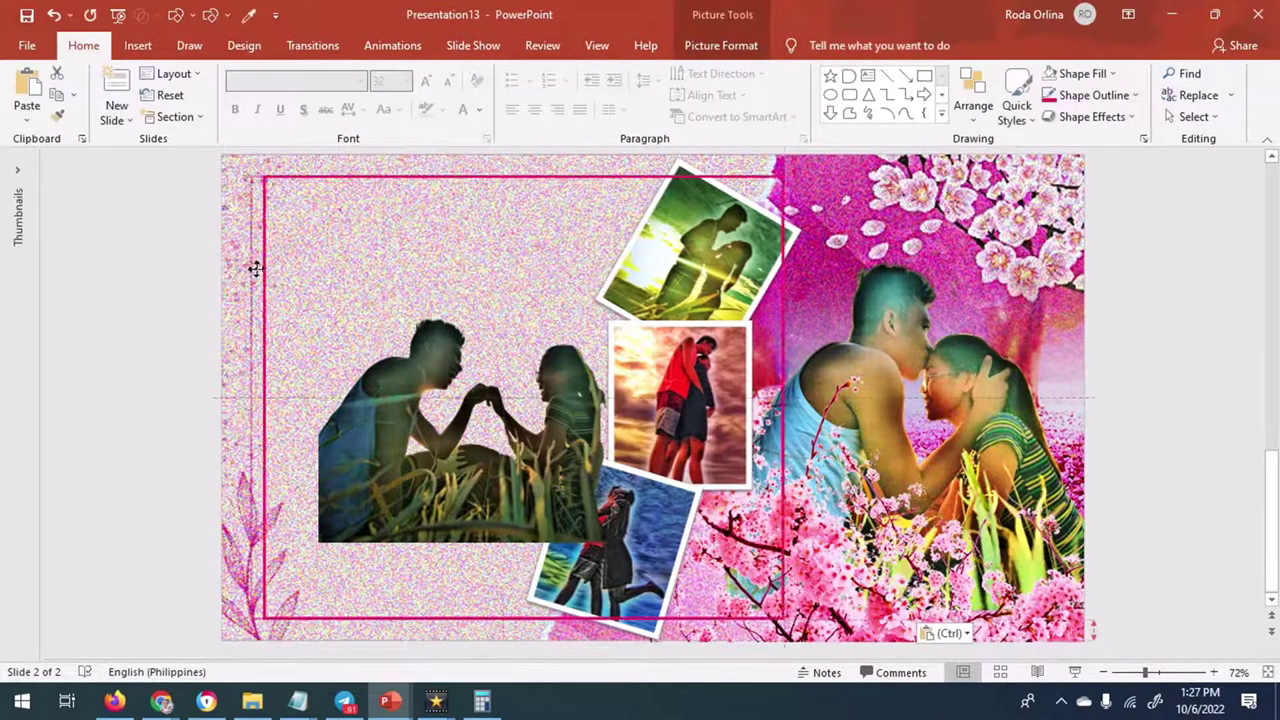
left_click(138, 45)
left_click(301, 95)
left_click(294, 256)
Draw a rectangle along the bottom edge and subtract it from the pink frame
left_click_drag(553, 610, 783, 644)
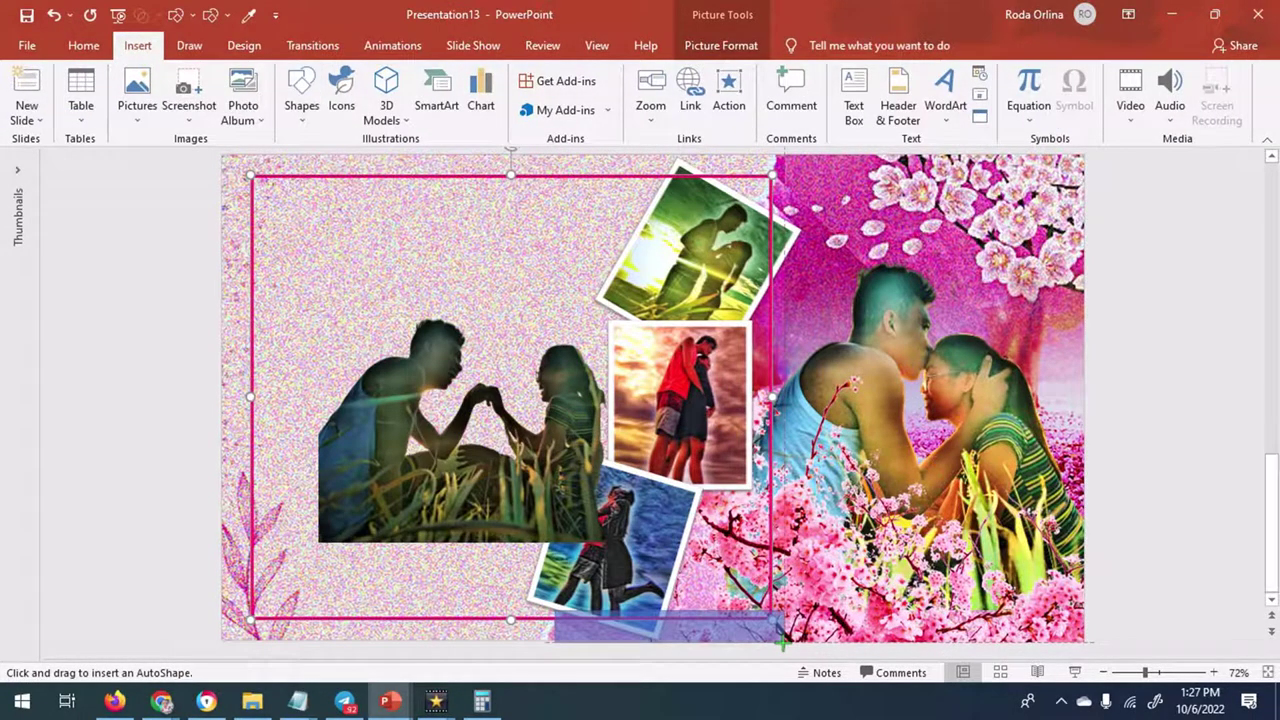
left_click(475, 618)
left_click(600, 628, "shift")
left_click(712, 45)
left_click(175, 116)
left_click(193, 236)
Draw a tall bar over the frame's right edge and subtract it using Merge Shapes
left_click(138, 45)
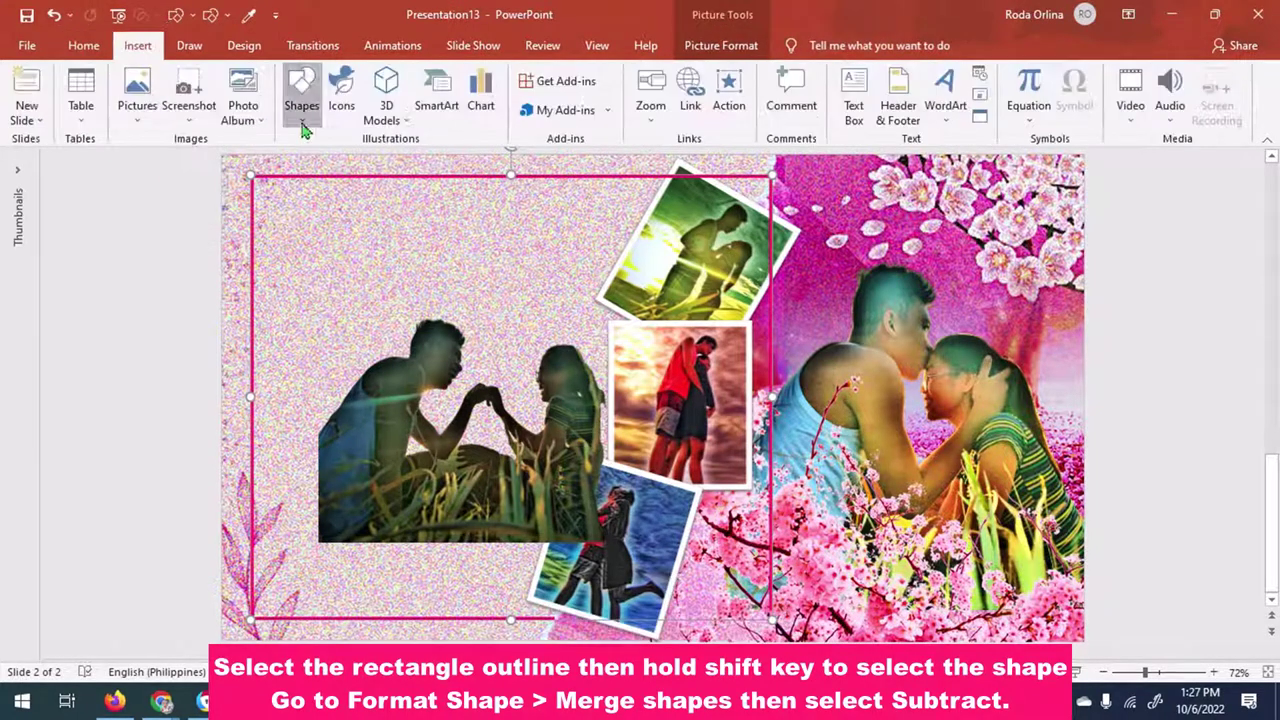
left_click(301, 105)
left_click(291, 168)
left_click_drag(772, 174, 808, 635)
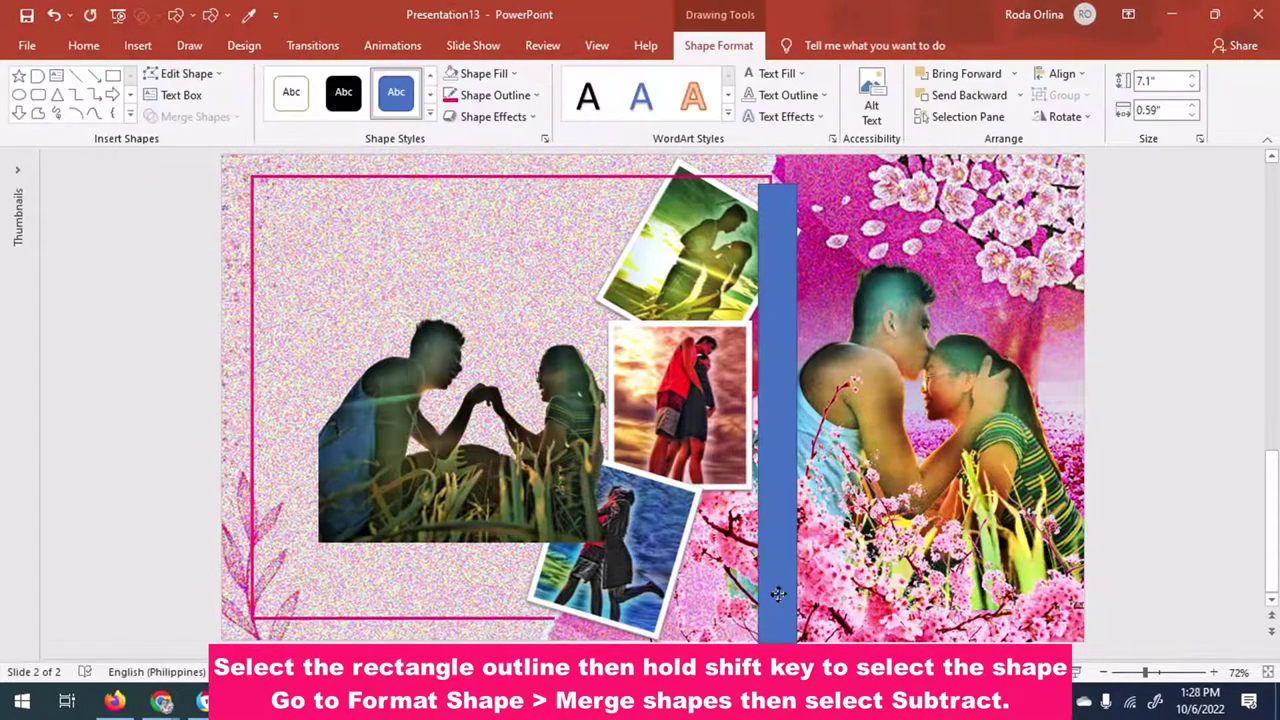
left_click_drag(789, 586, 787, 586)
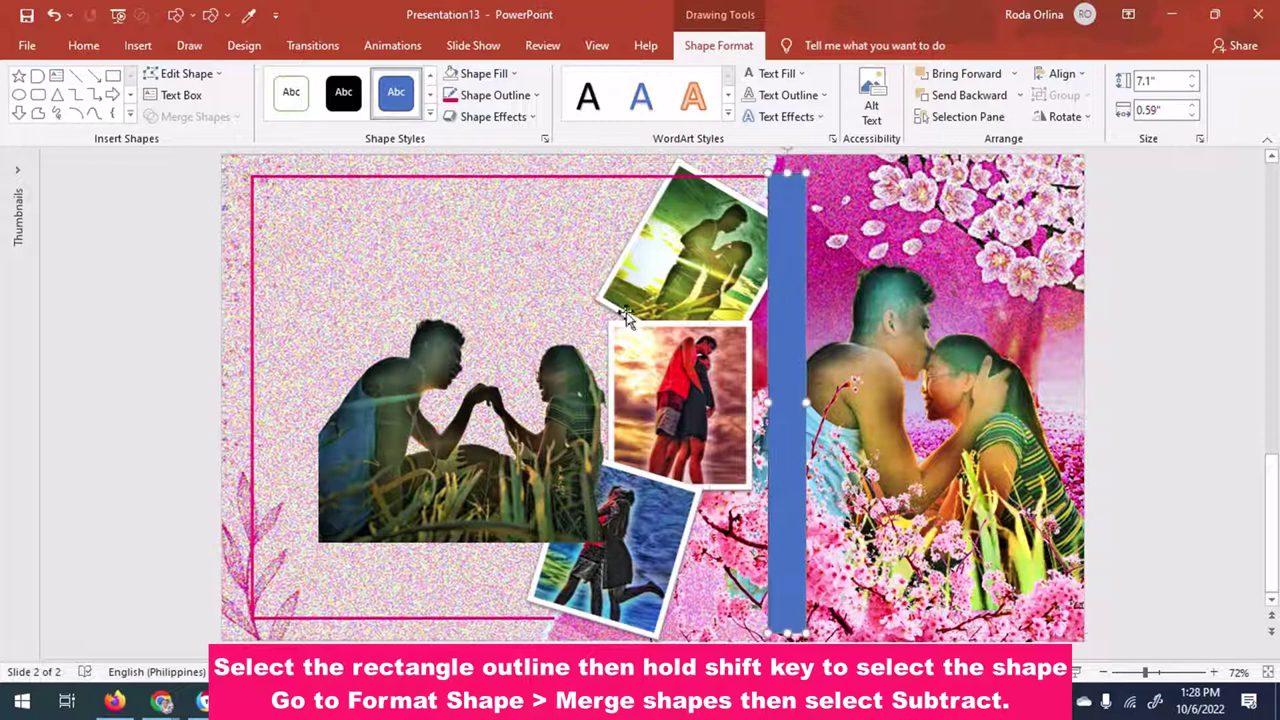
left_click(612, 178, "shift")
left_click(718, 45)
left_click(196, 114)
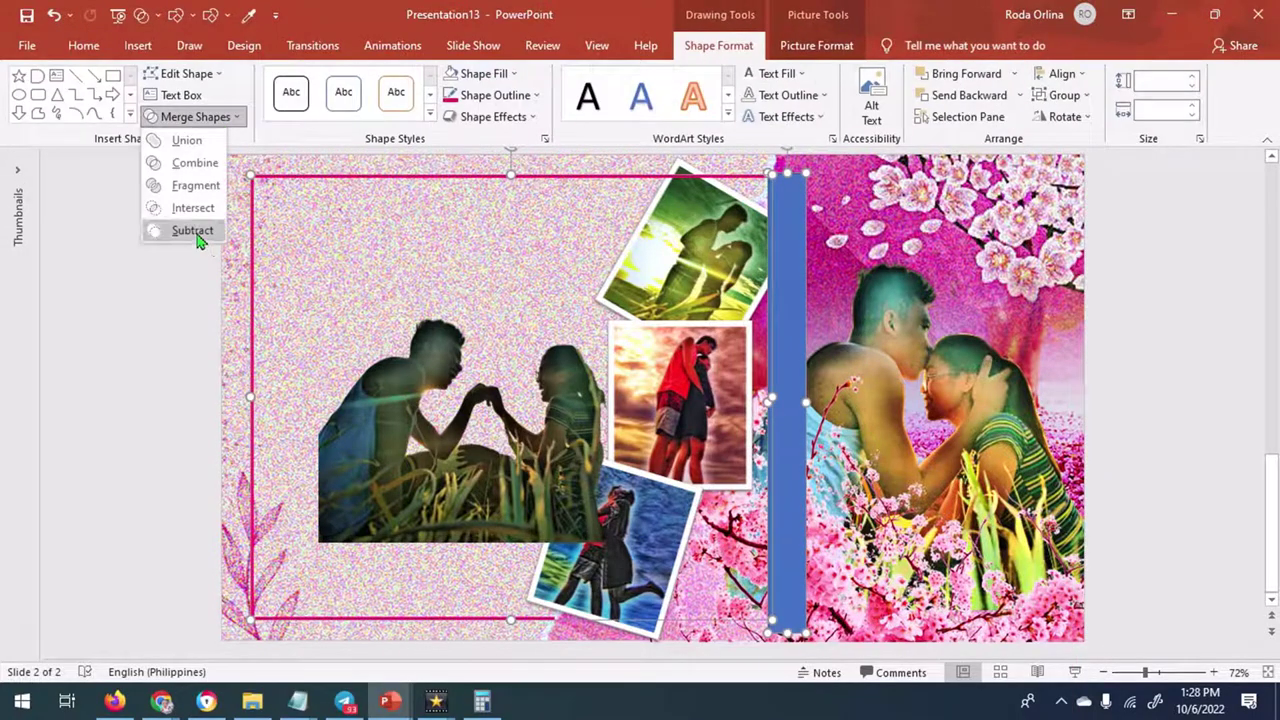
left_click(198, 234)
Move and enlarge the couple silhouette photo to 6.08 by 7.8 inches and send it backward
left_click(750, 47)
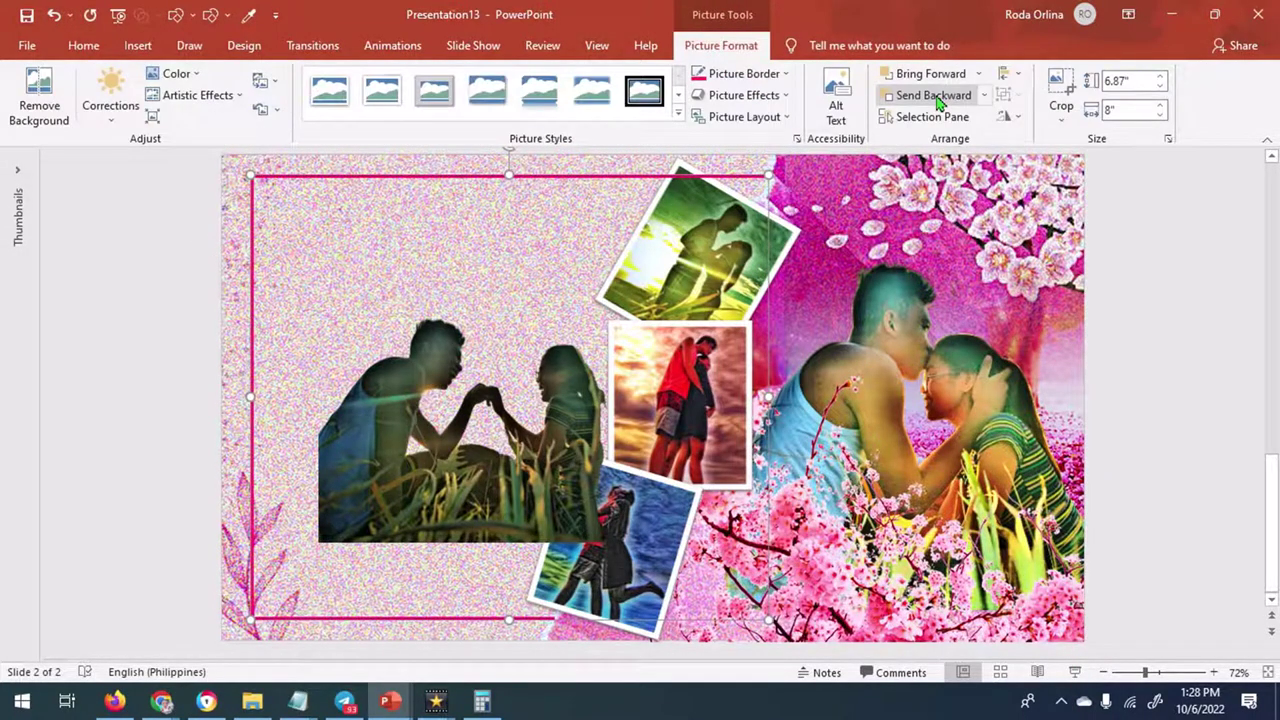
left_click_drag(471, 448, 411, 515)
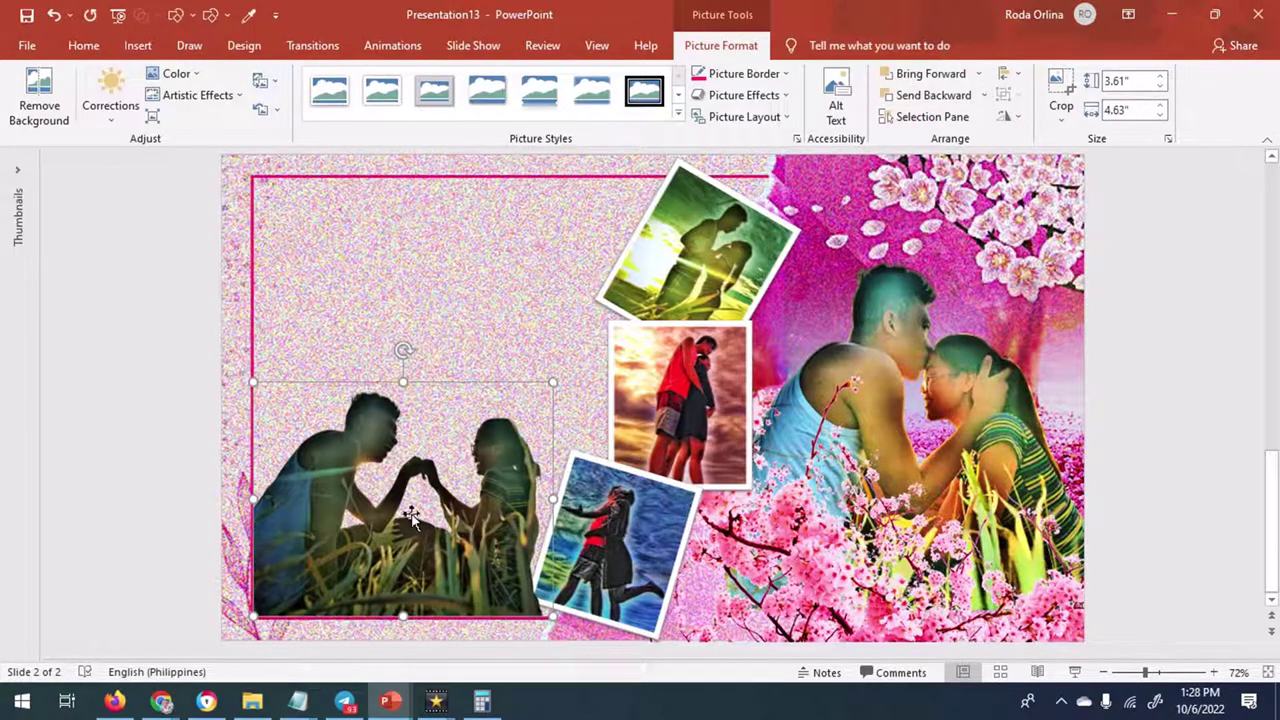
left_click_drag(553, 383, 654, 305)
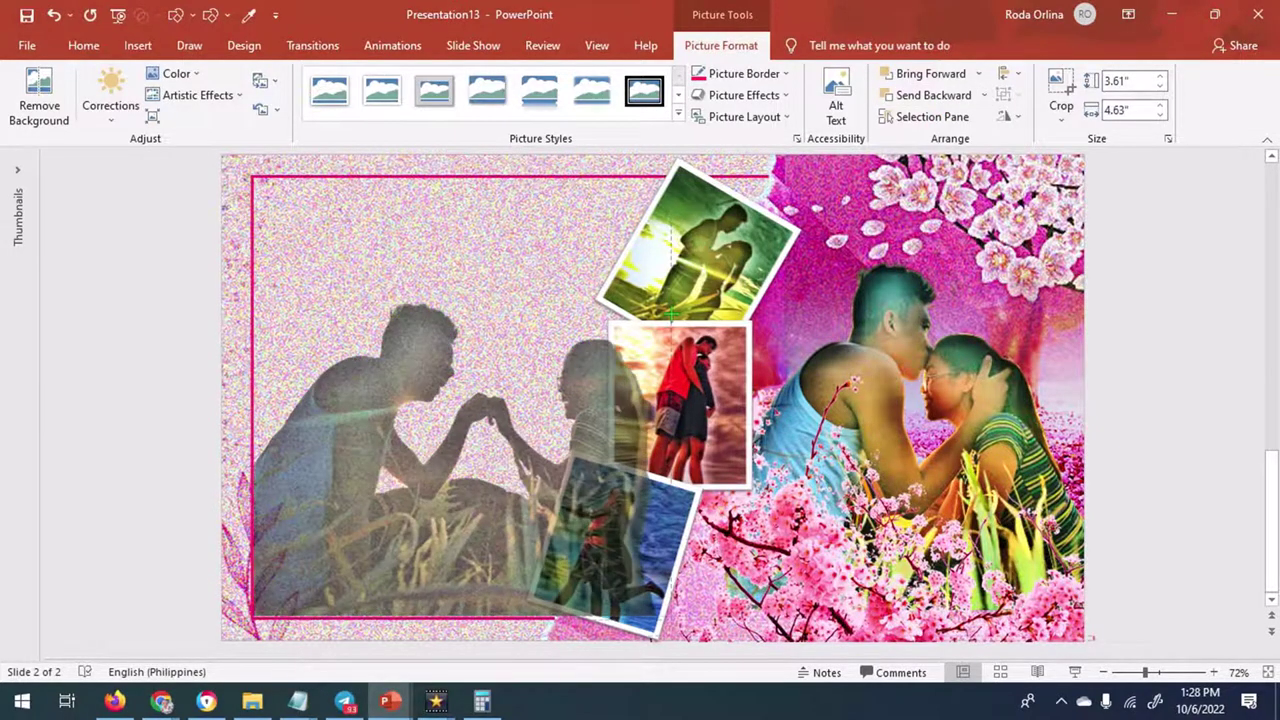
left_click_drag(461, 447, 392, 437)
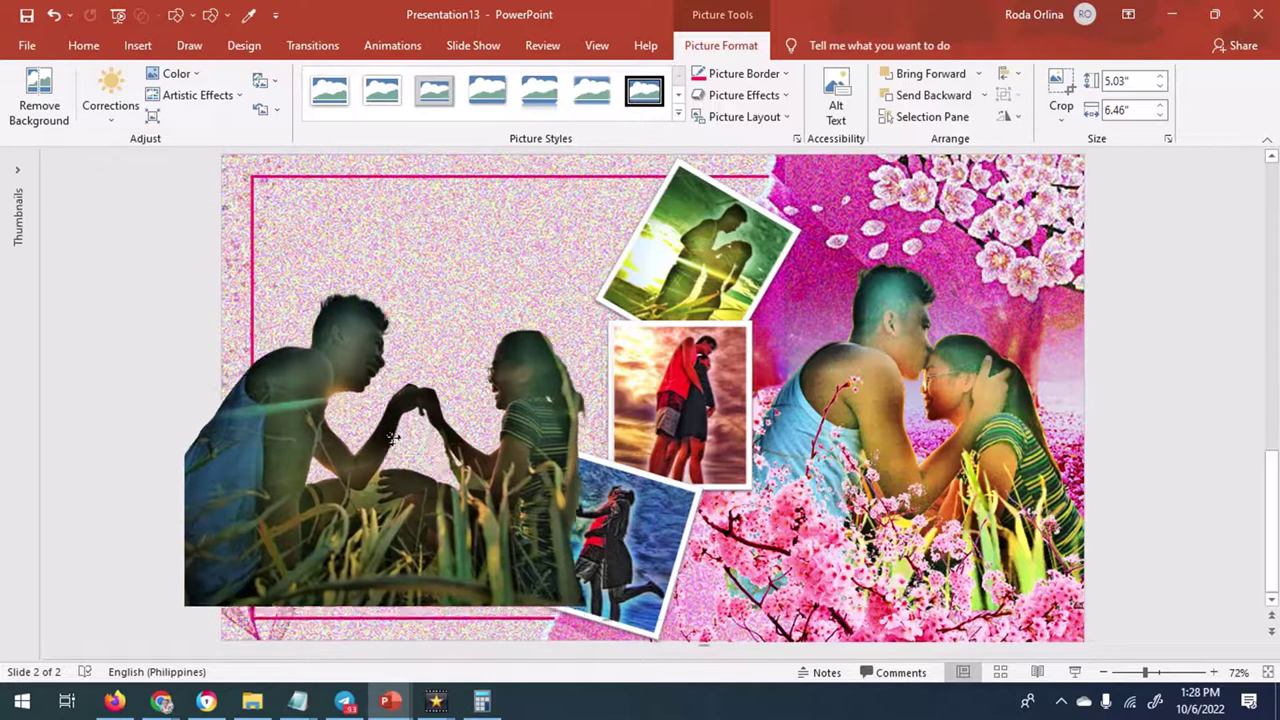
mouse_move(592, 290)
left_mouse_down()
mouse_move(655, 250)
mouse_move(660, 230)
left_mouse_up()
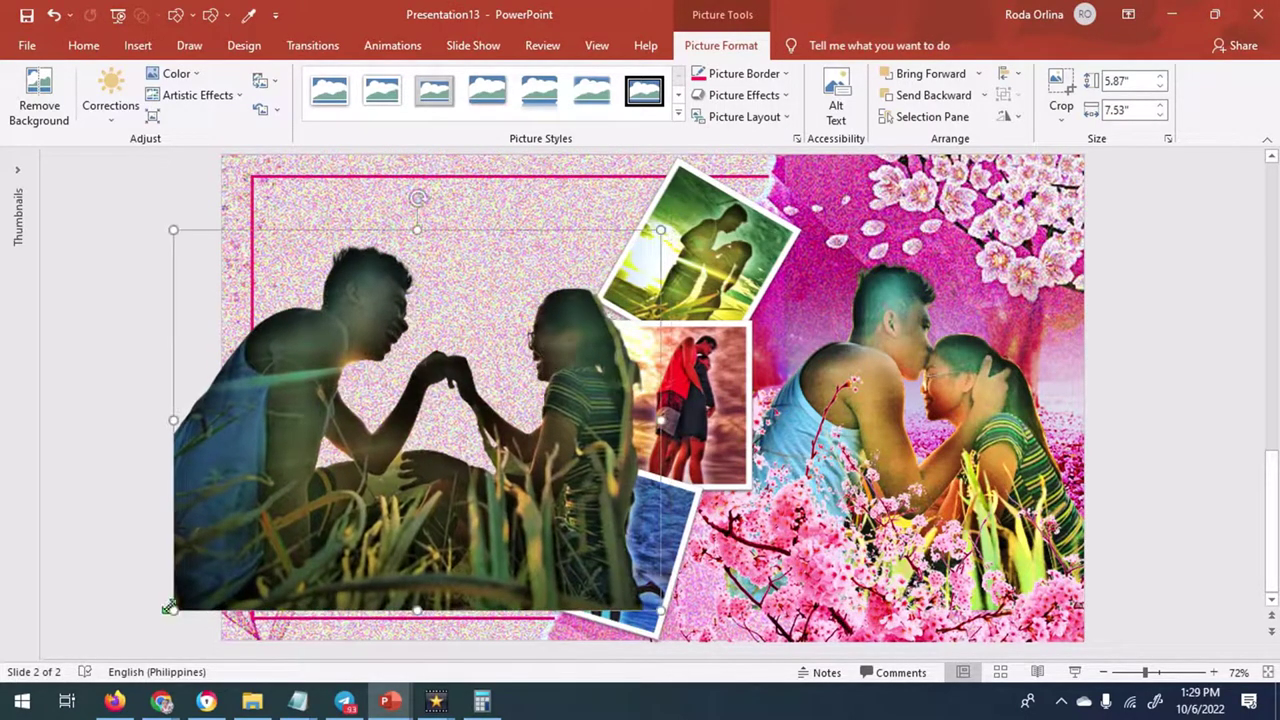
left_click_drag(170, 607, 162, 617)
left_click_drag(655, 232, 655, 231)
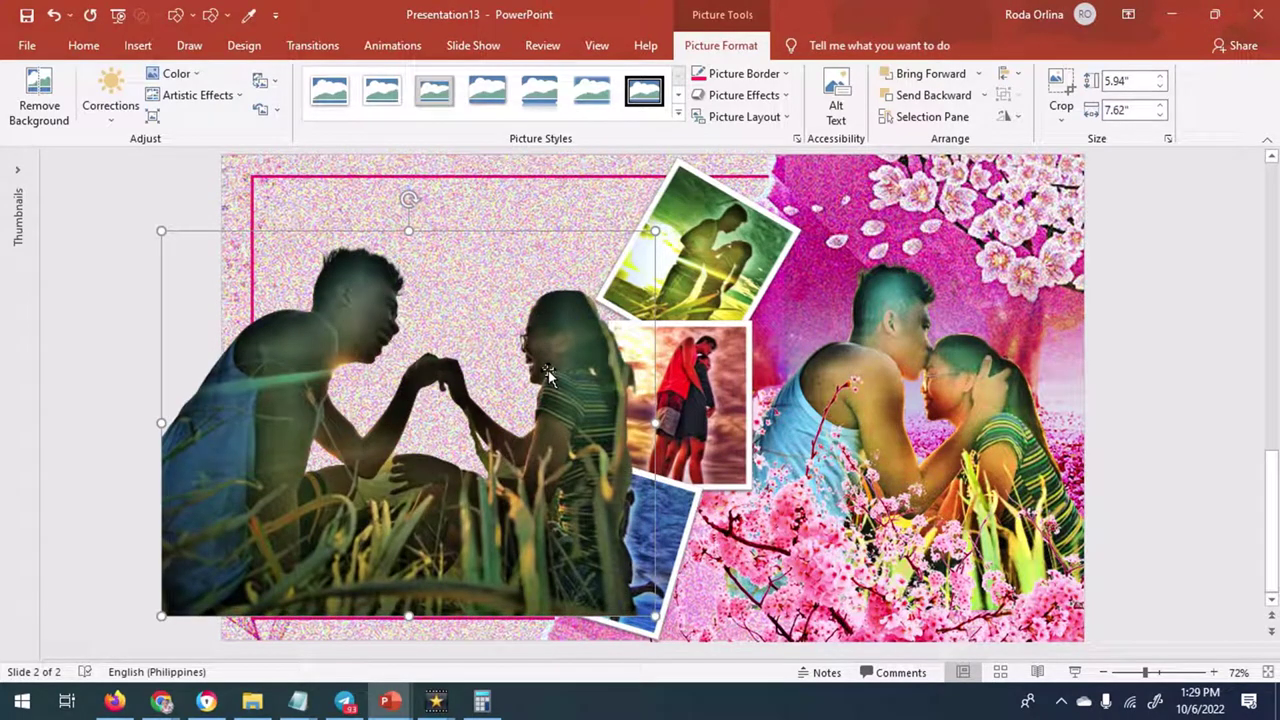
left_click_drag(548, 375, 553, 375)
left_click_drag(655, 234, 668, 228)
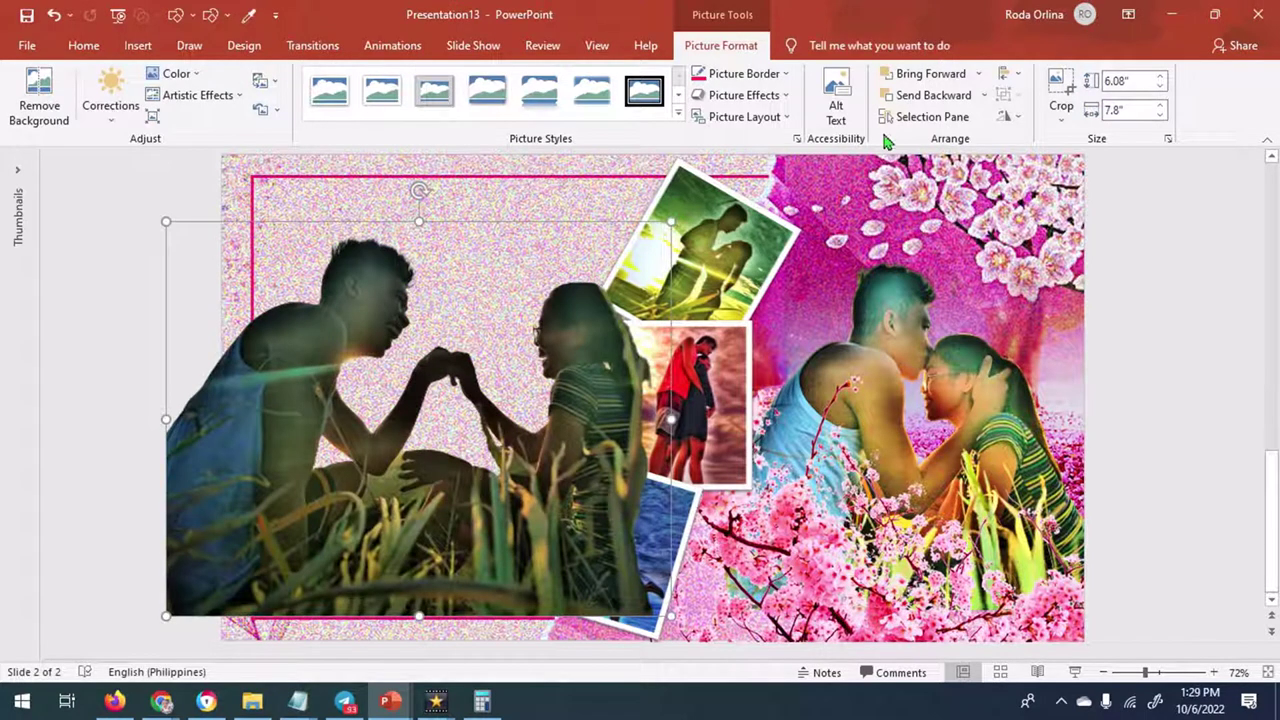
left_click(930, 95)
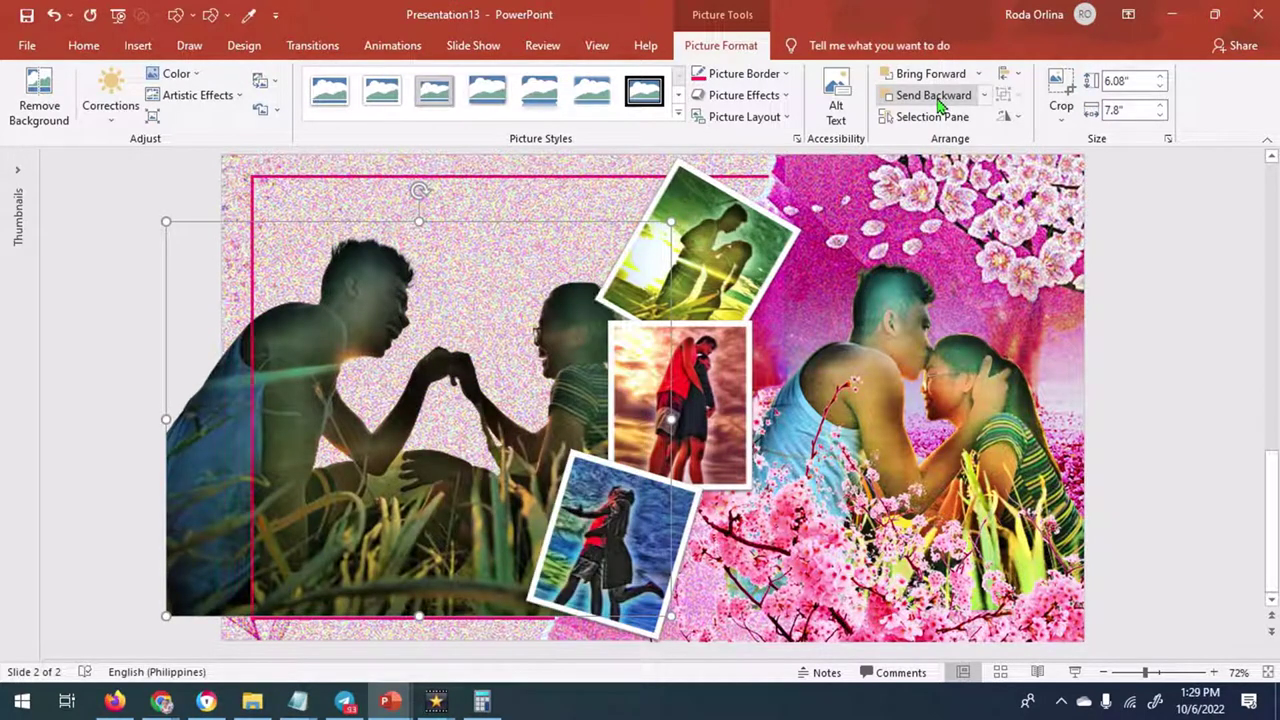
left_click(1061, 95)
Crop the couple photo's left side and shrink it slightly to fit the frame
left_click_drag(170, 418, 253, 428)
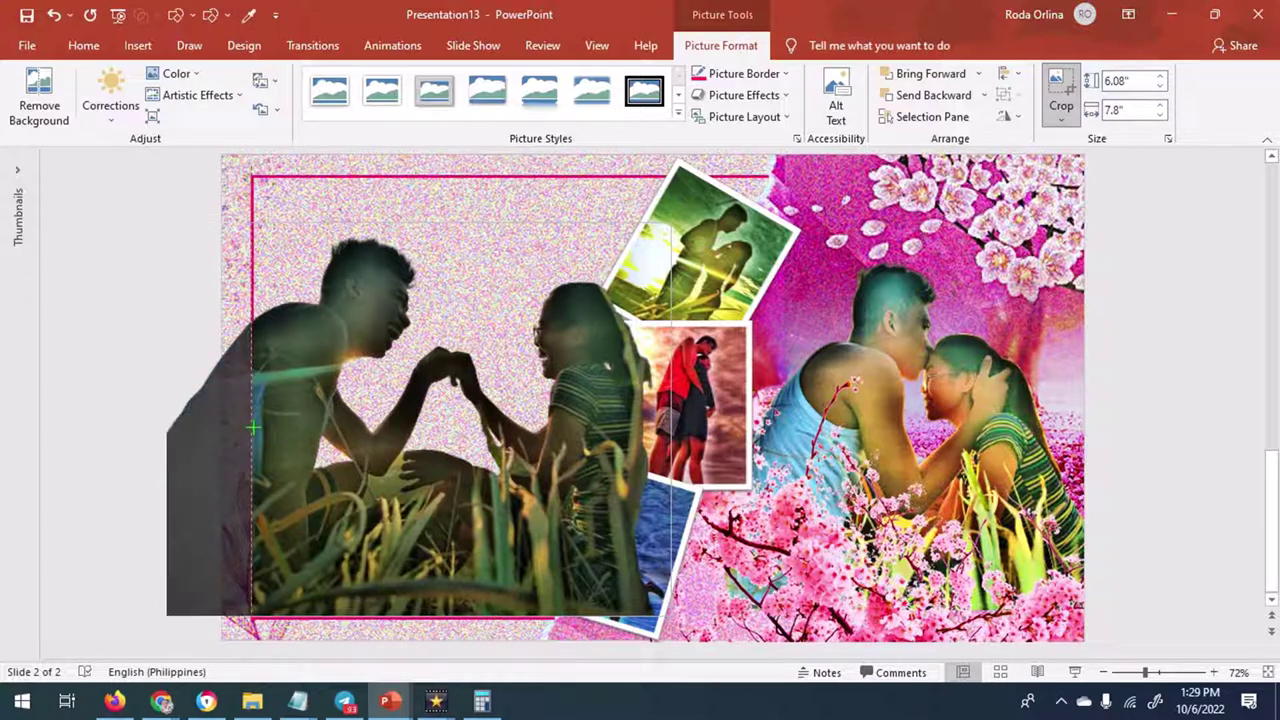
key("Escape")
left_click(332, 455)
left_click(390, 470)
left_click_drag(675, 222, 663, 232)
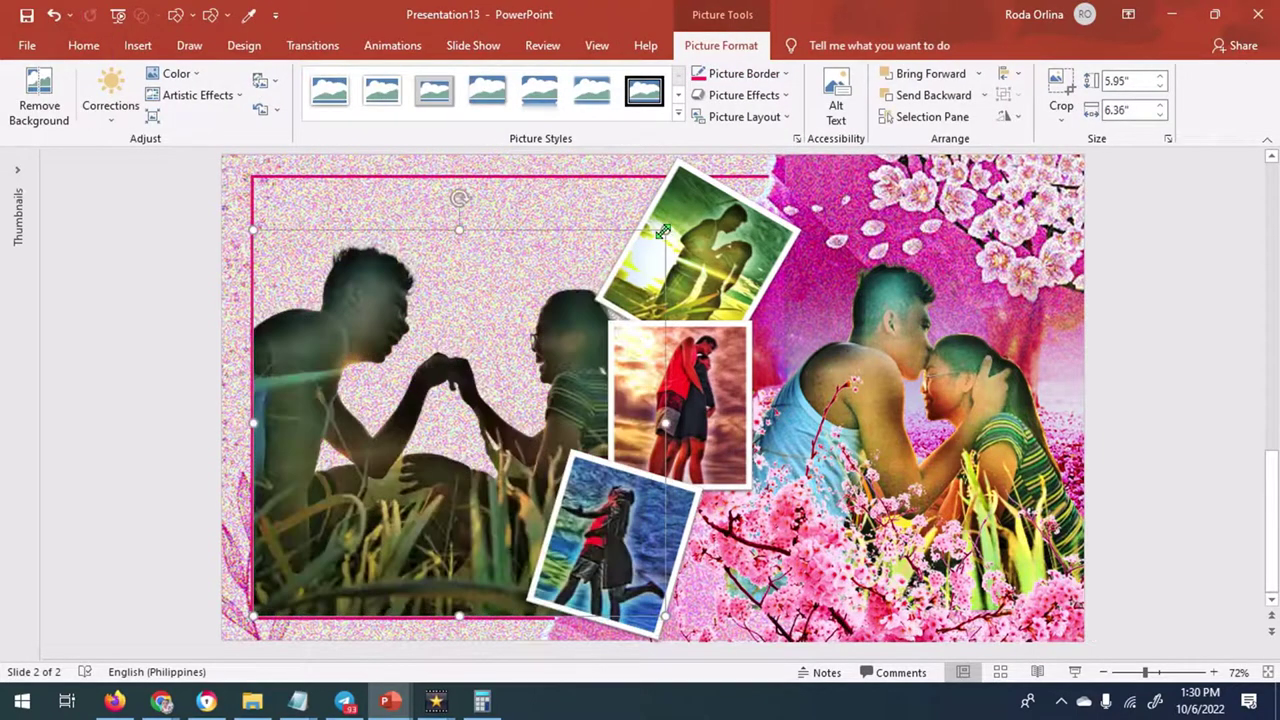
Apply the Film Grain artistic effect and a colour tone to the couple photo
left_click(197, 95)
left_click(295, 243)
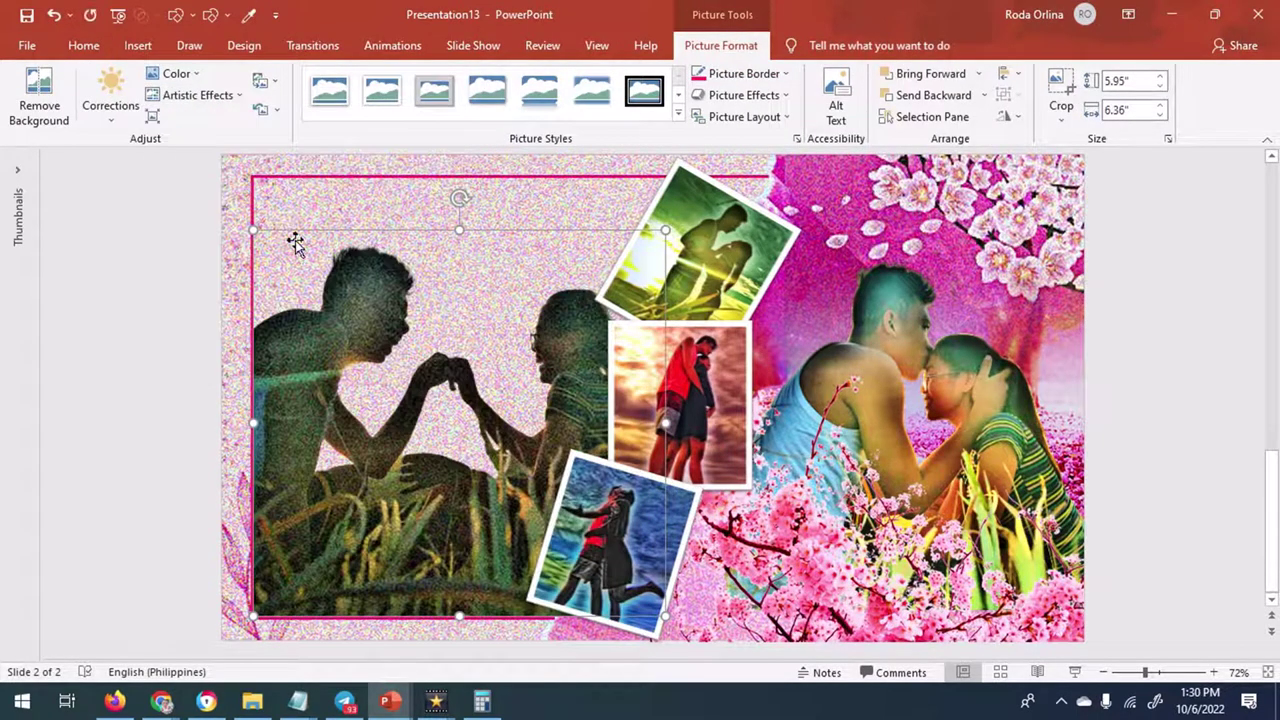
left_click(176, 73)
left_click(195, 210)
left_click(176, 75)
left_click(390, 205)
left_click(390, 205)
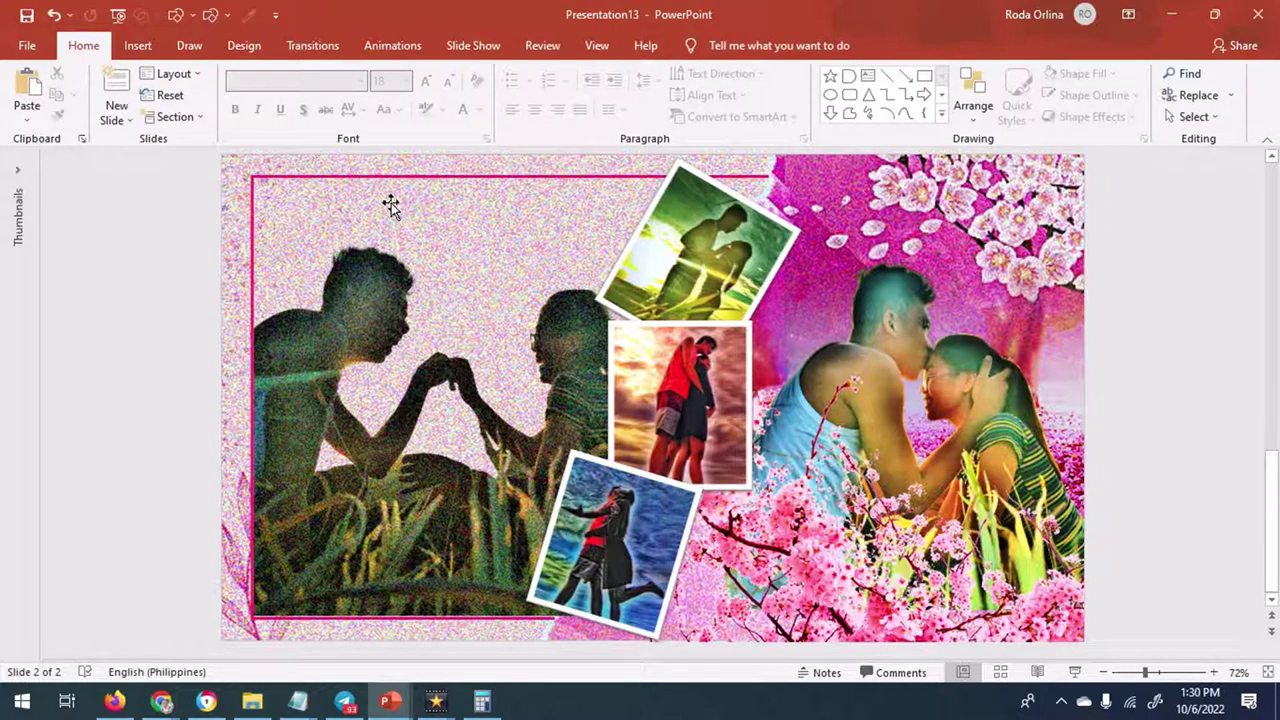
left_click(138, 47)
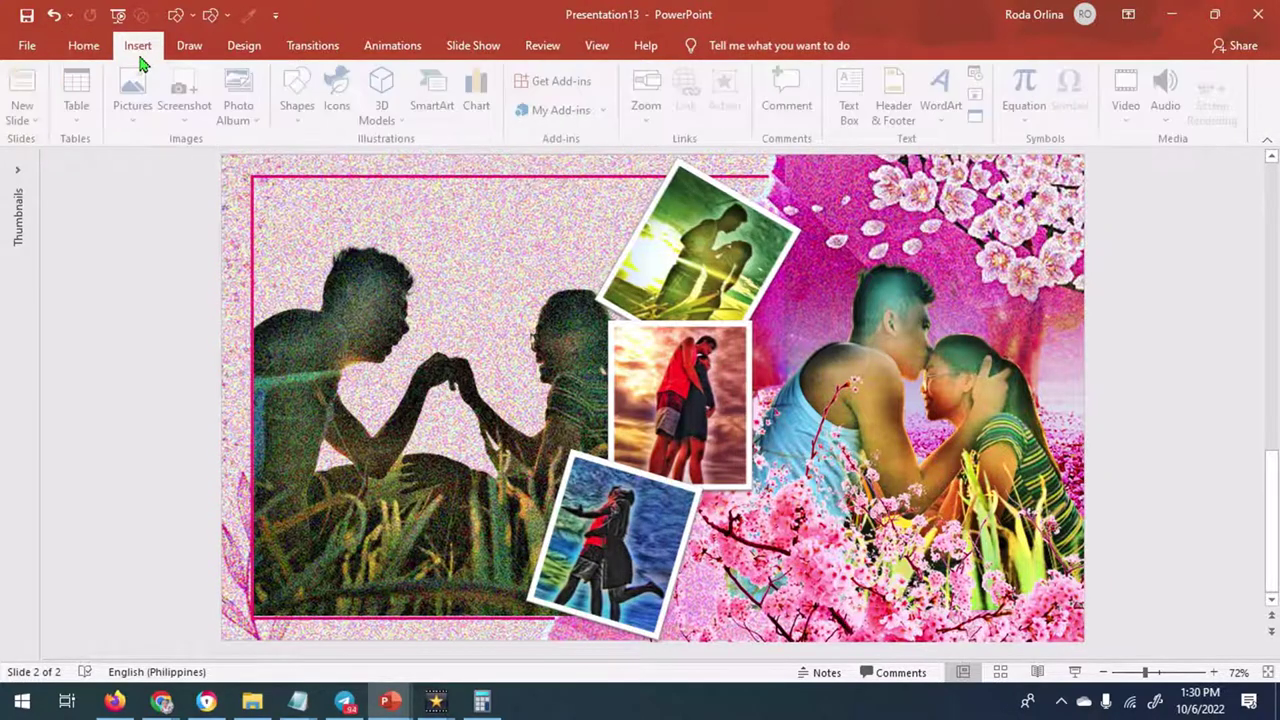
Add a WordArt box at the frame's top-left reading 'THE WEDDING OF'
left_click(946, 100)
left_click(990, 165)
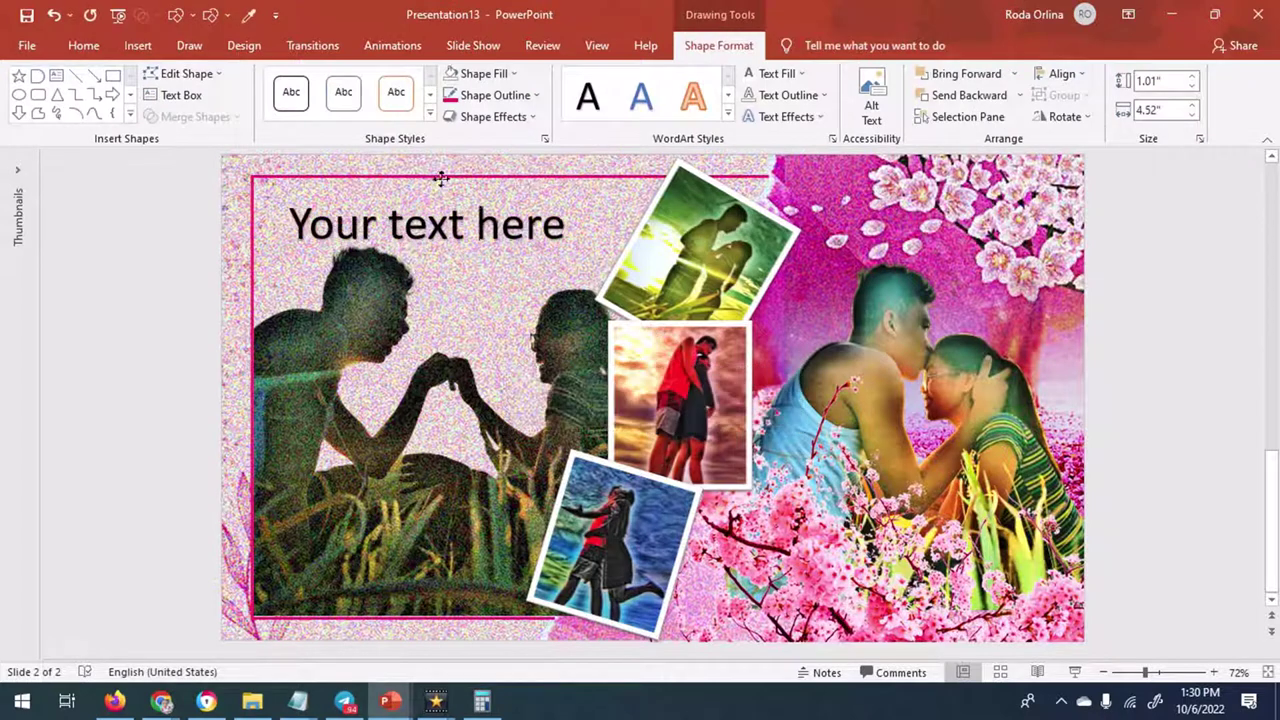
left_click_drag(652, 364, 440, 181)
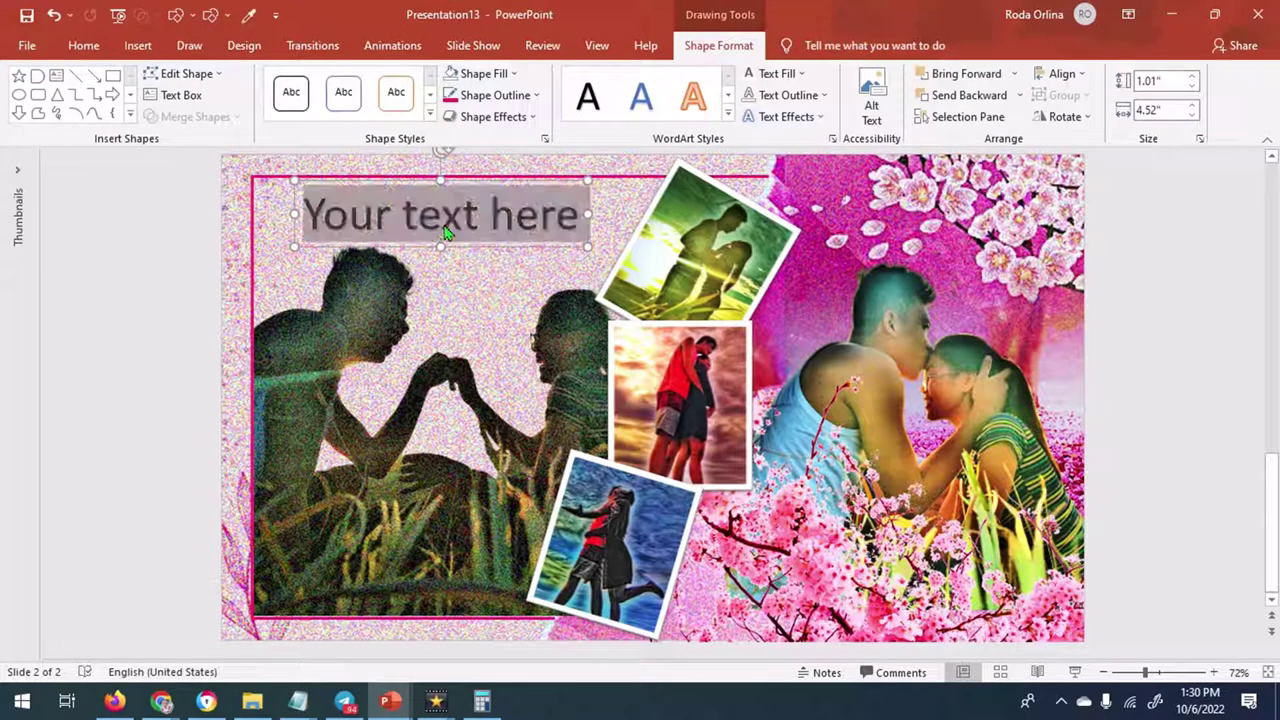
type("THE WEDDING OP")
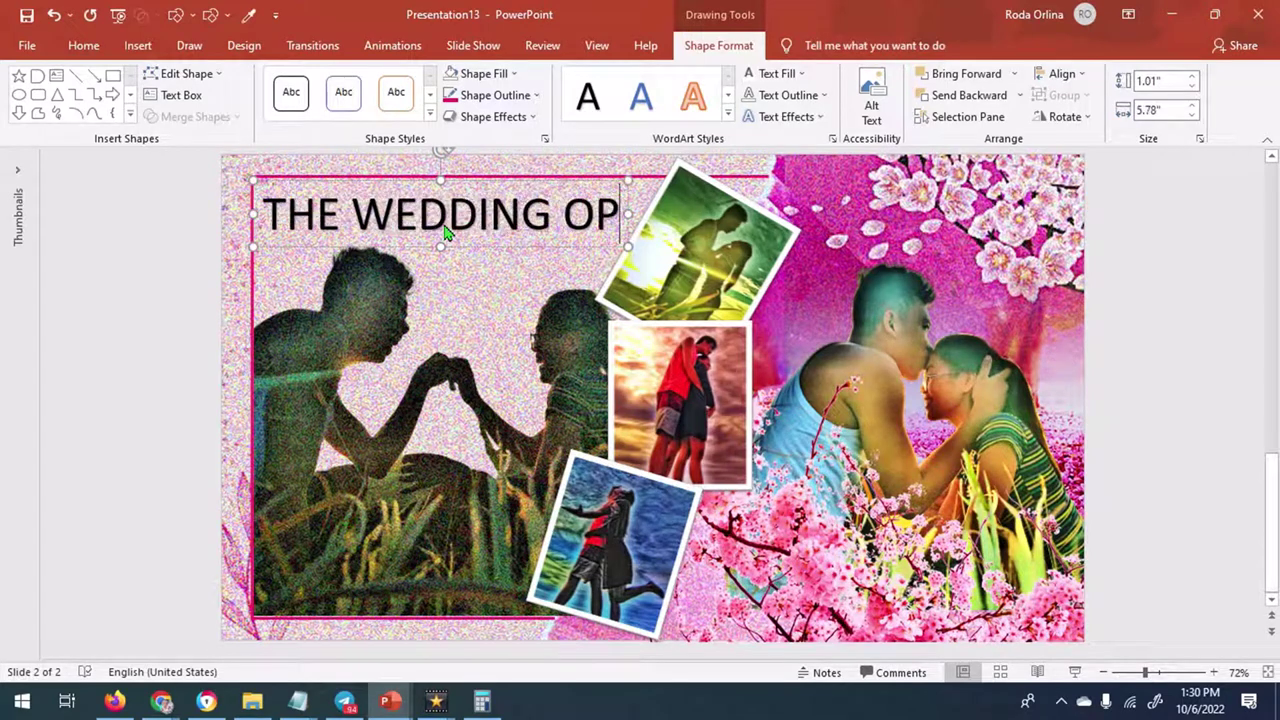
key("BackSpace")
type("F")
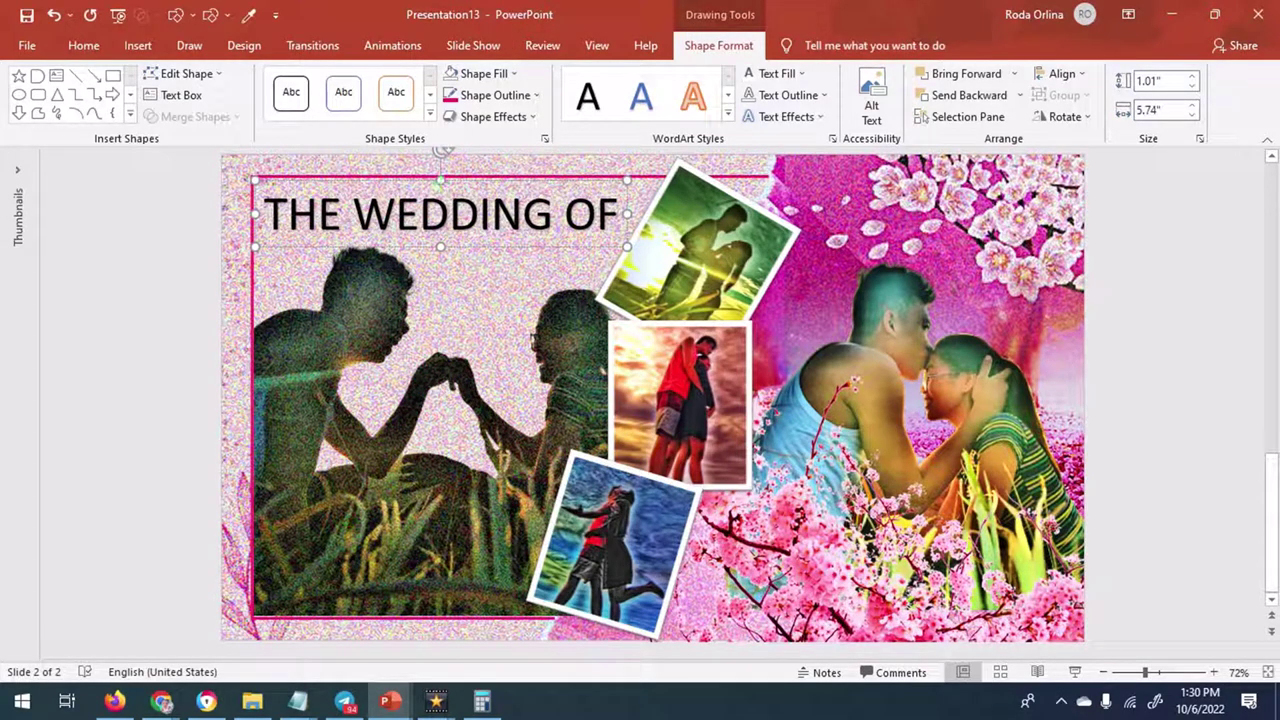
Set the title's font to Berlin Sans FB Demi
left_click(87, 46)
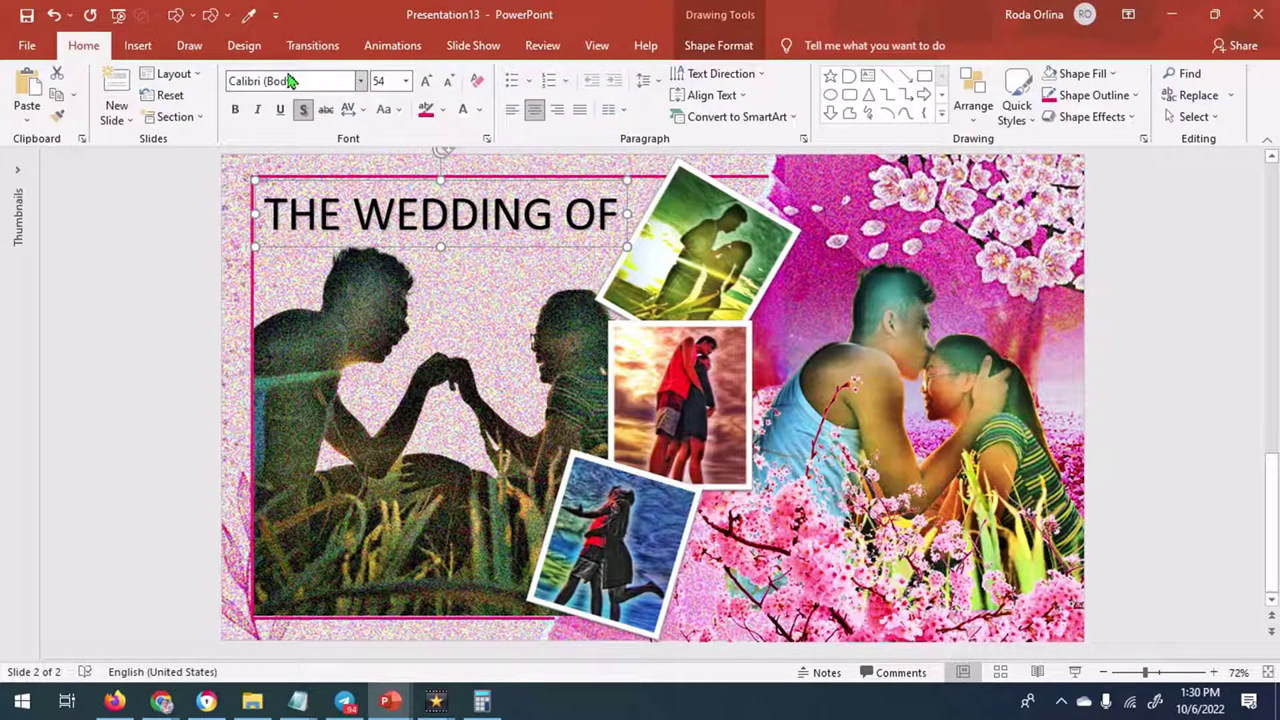
left_click(361, 86)
scroll(483, 147, "down", 1)
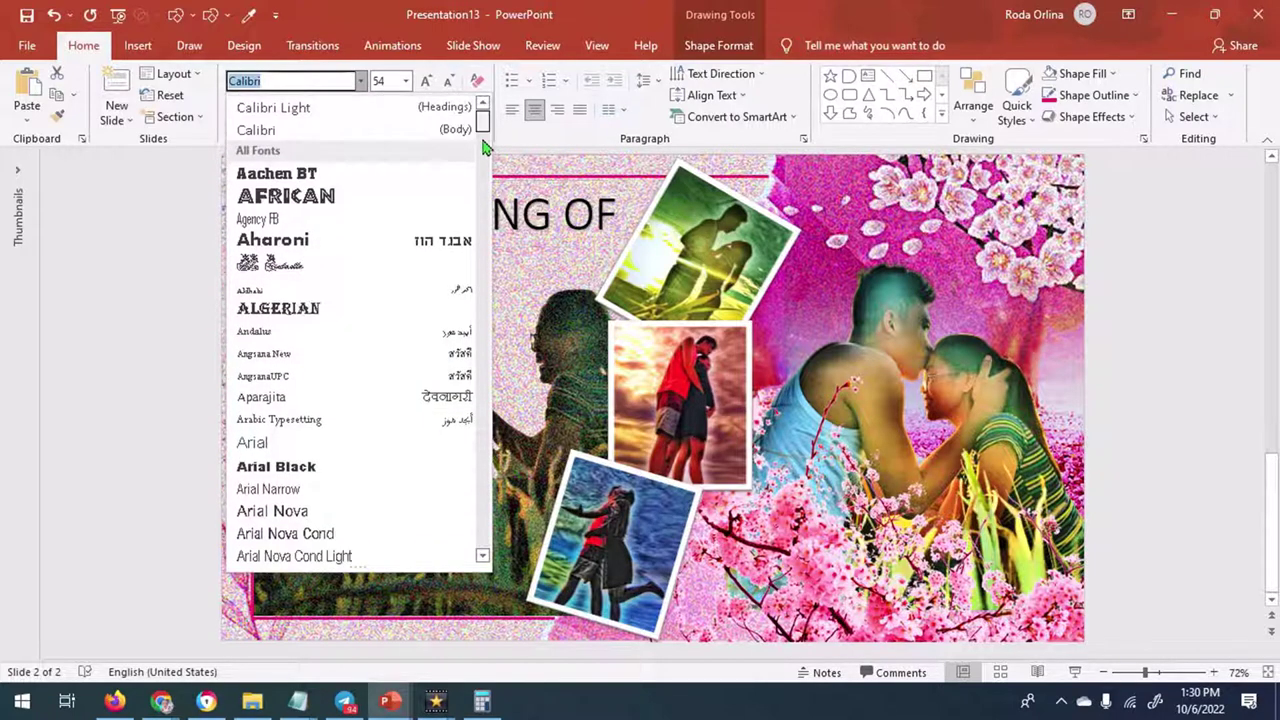
scroll(481, 185, "down", 10)
scroll(480, 220, "down", 8)
scroll(480, 240, "down", 5)
scroll(478, 246, "down", 3)
left_click_drag(478, 246, 490, 222)
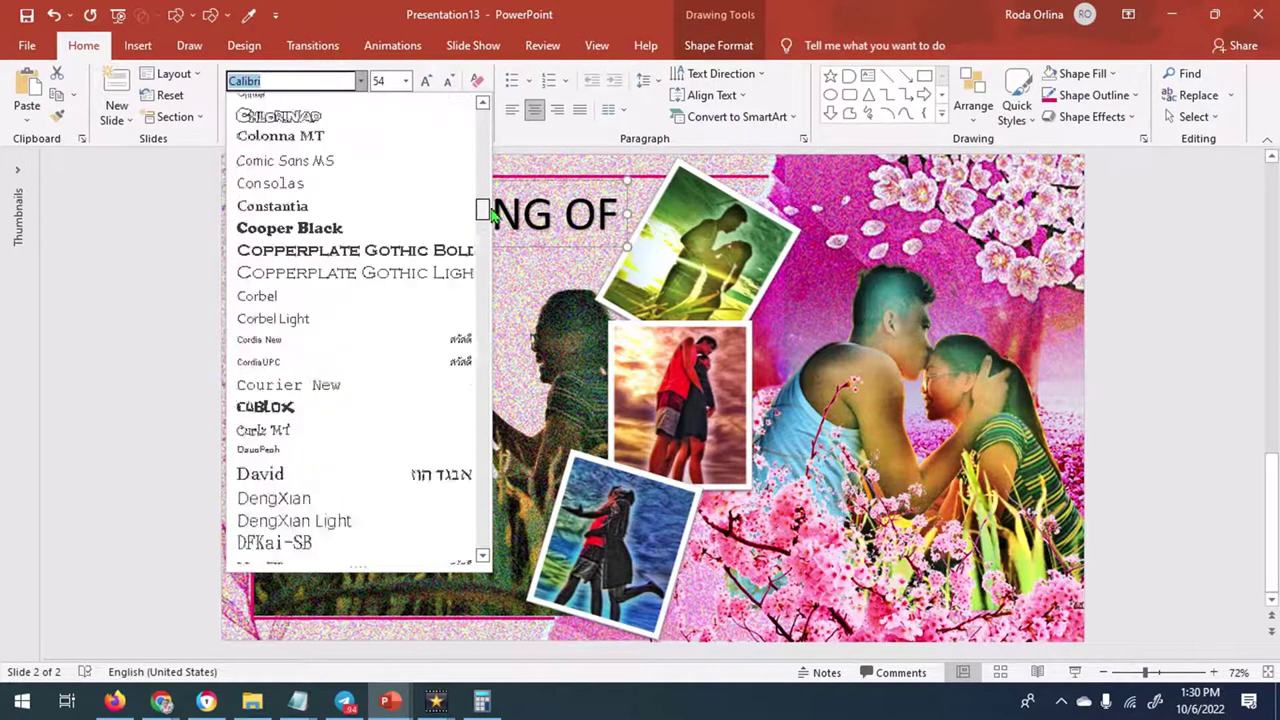
left_click_drag(490, 222, 486, 168)
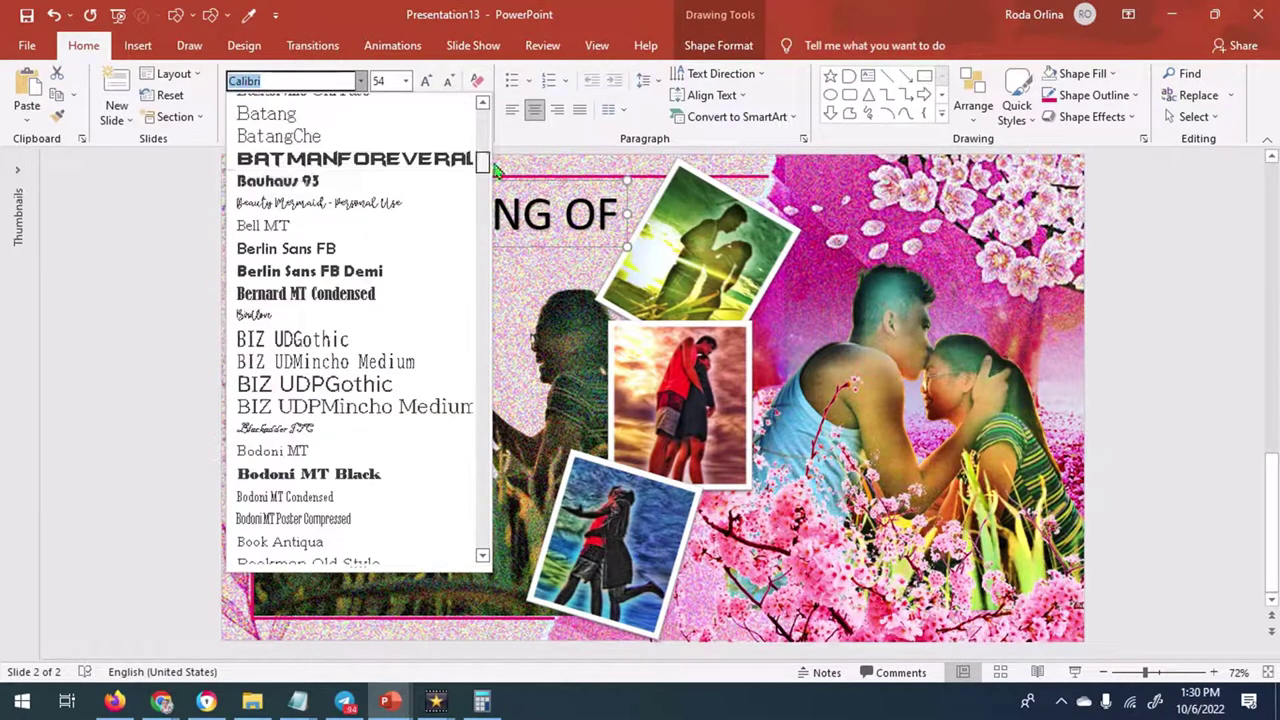
left_click(392, 272)
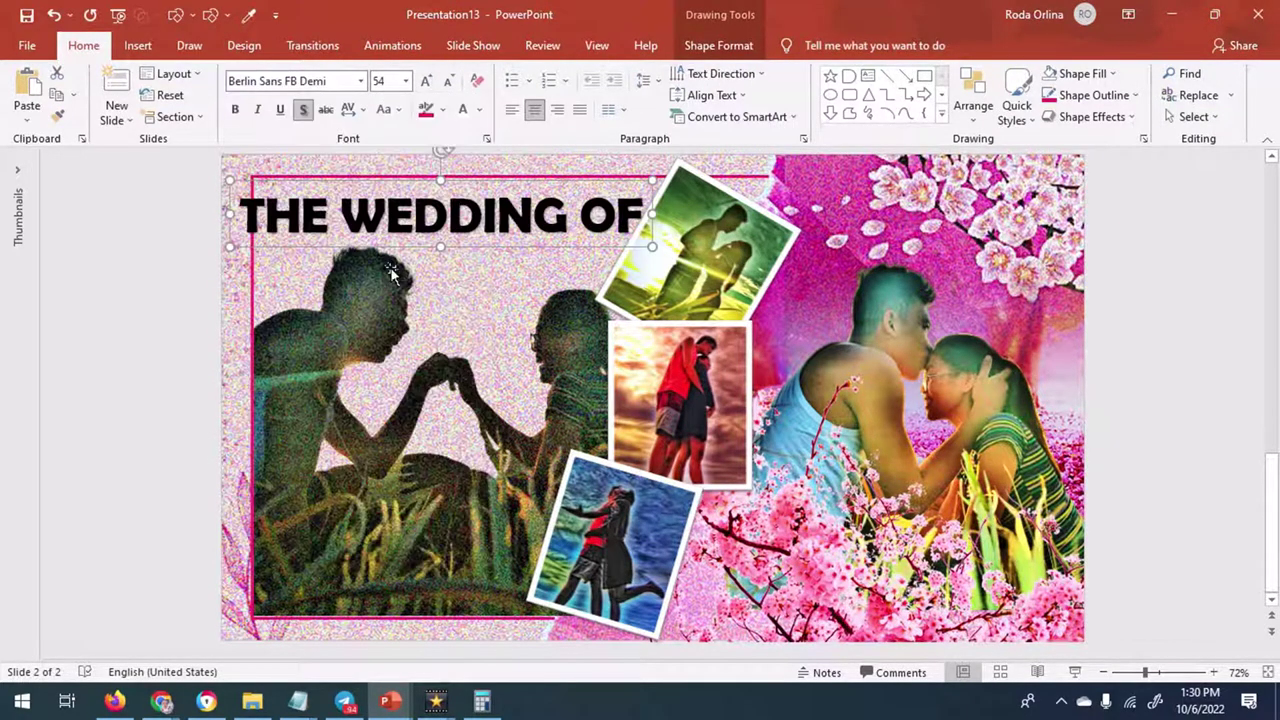
Reduce the title to 32 pt, set Loose character spacing, and nudge it into place
left_click(449, 81)
left_click(449, 81)
left_click(449, 81)
left_click(449, 81)
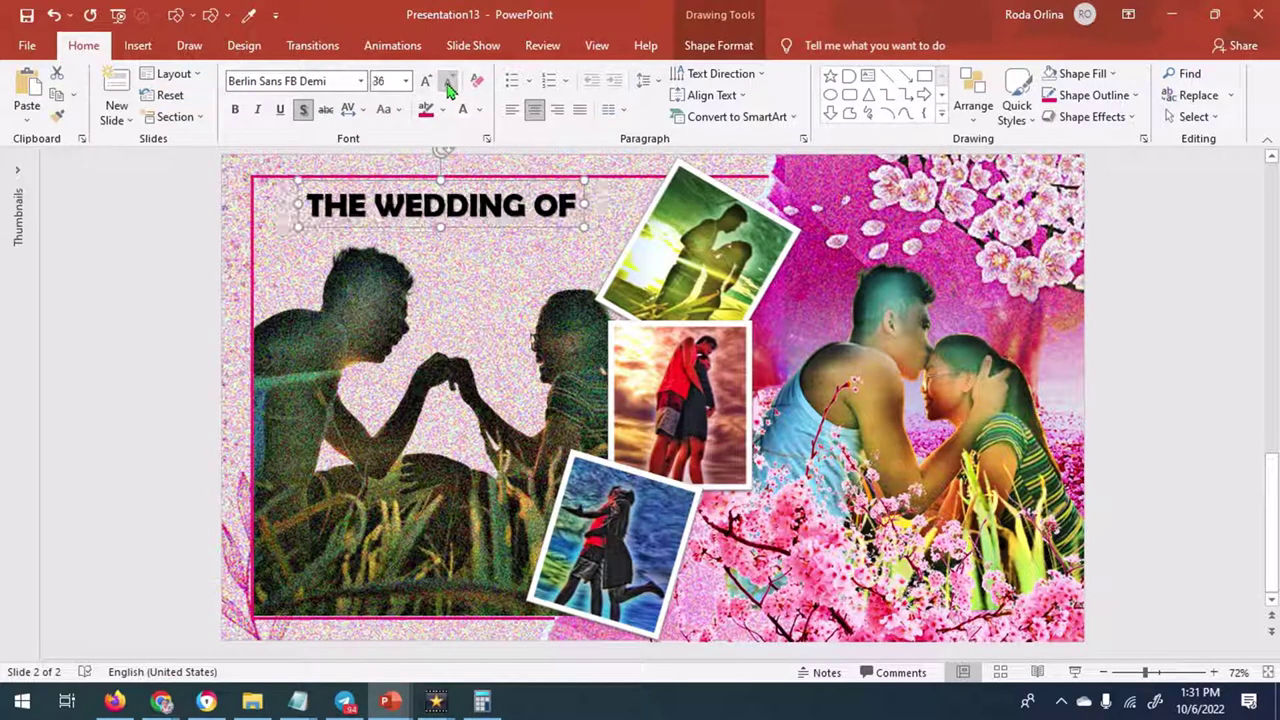
left_click(449, 84)
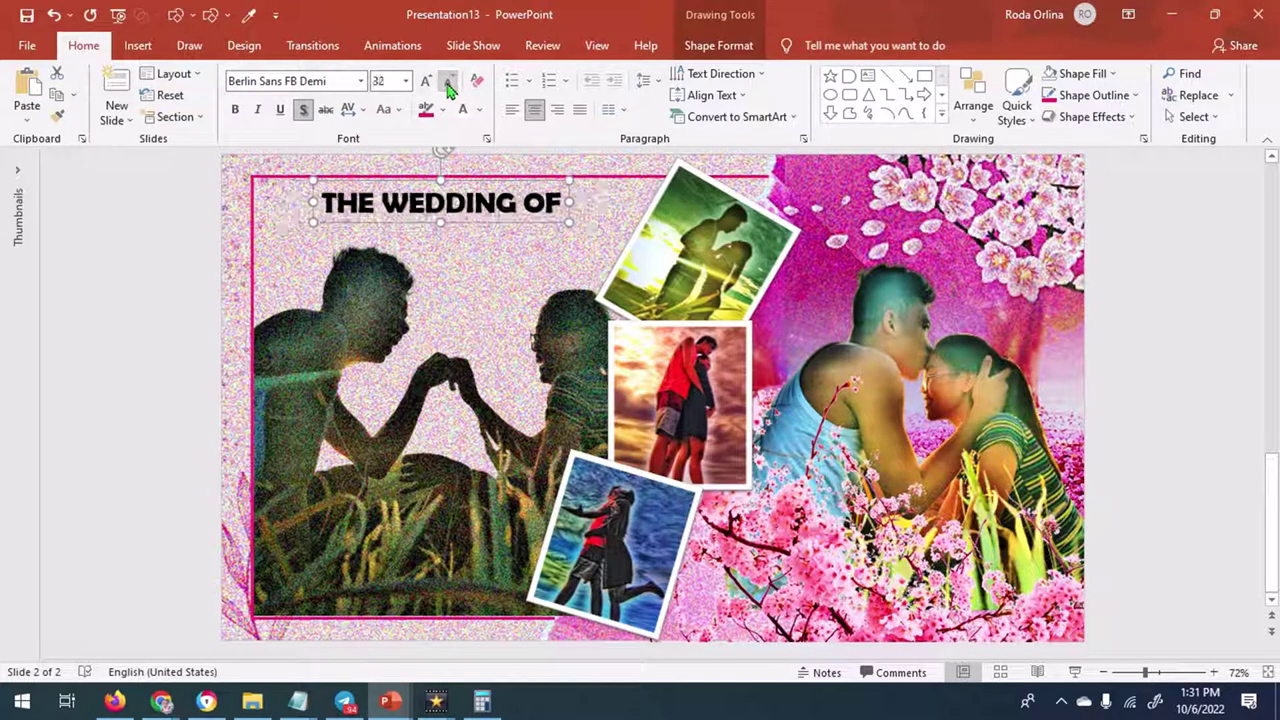
left_click(352, 112)
left_click(425, 205)
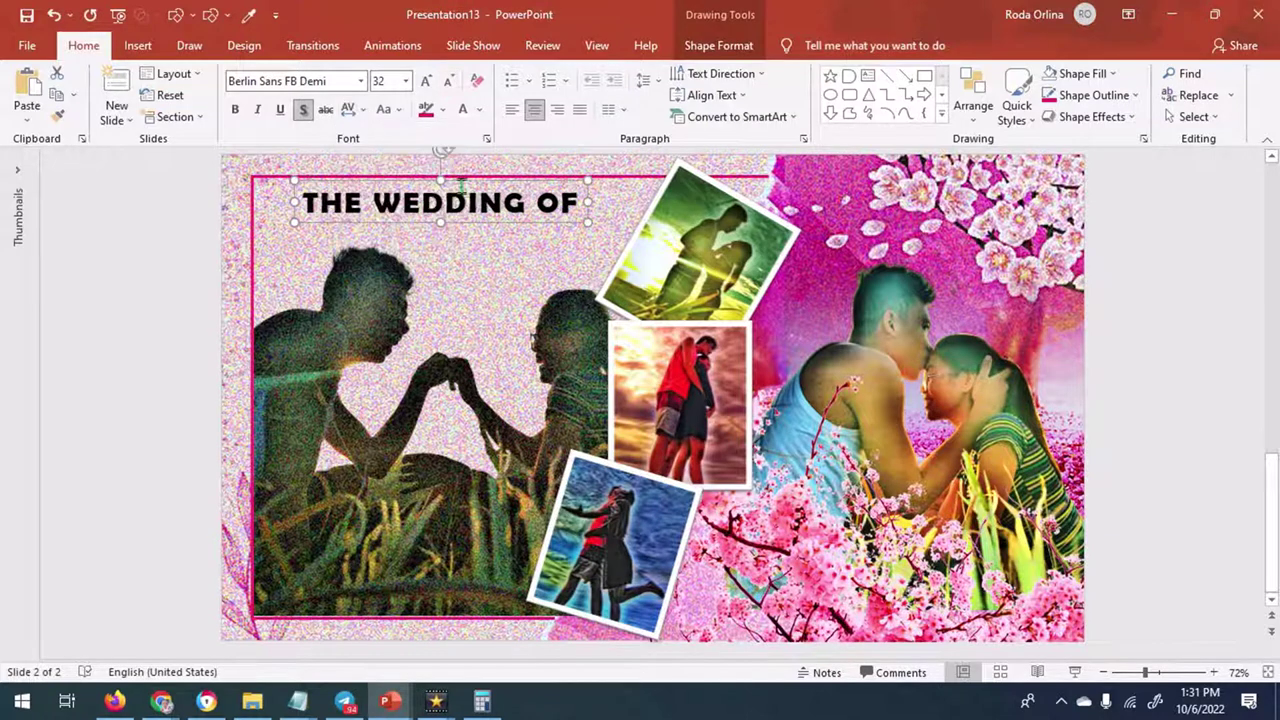
left_click_drag(461, 183, 483, 189)
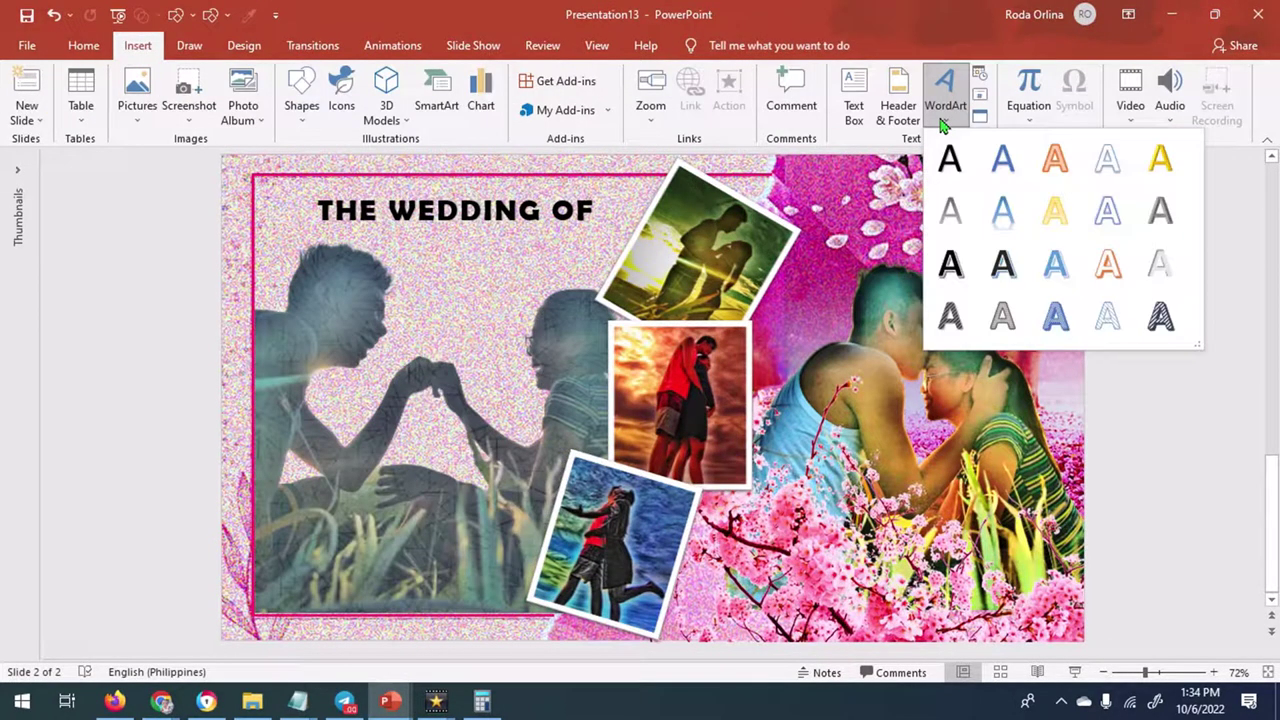
Insert a WordArt box above the couple and type the couple's names on separate lines
left_click(940, 162)
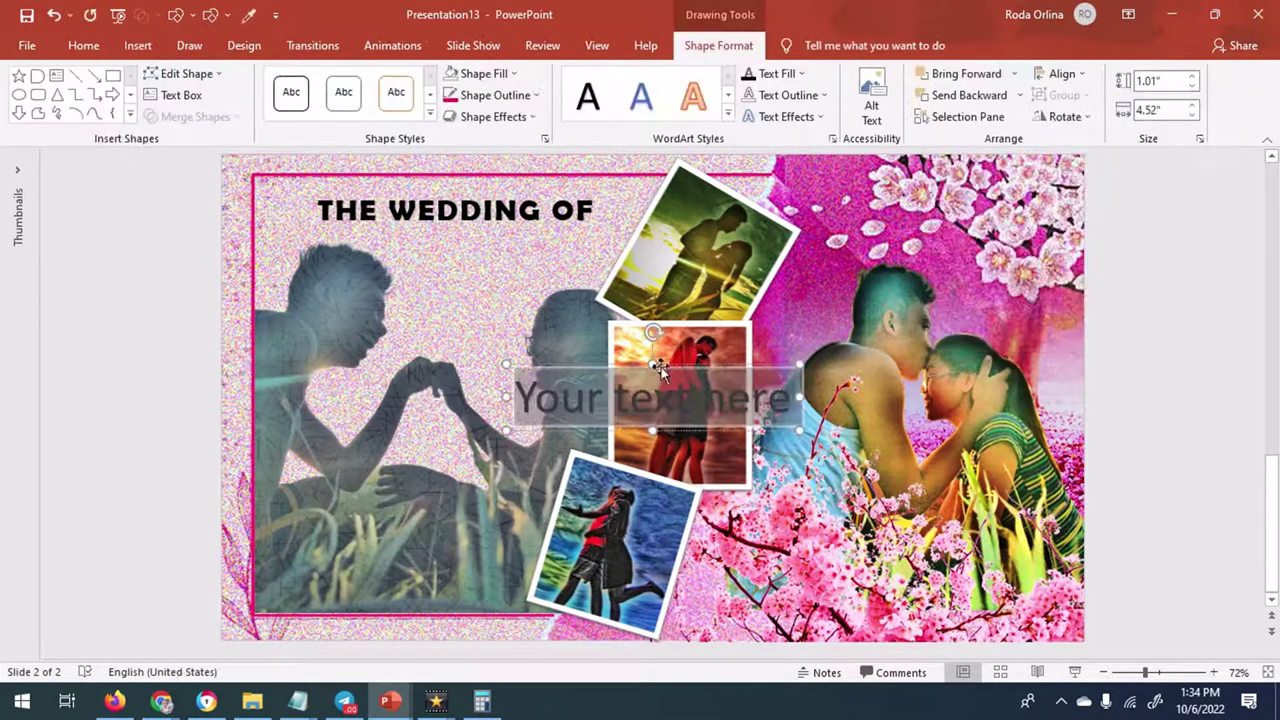
left_click_drag(658, 368, 460, 285)
type("Aldrin &")
key("Return")
type("Veann")
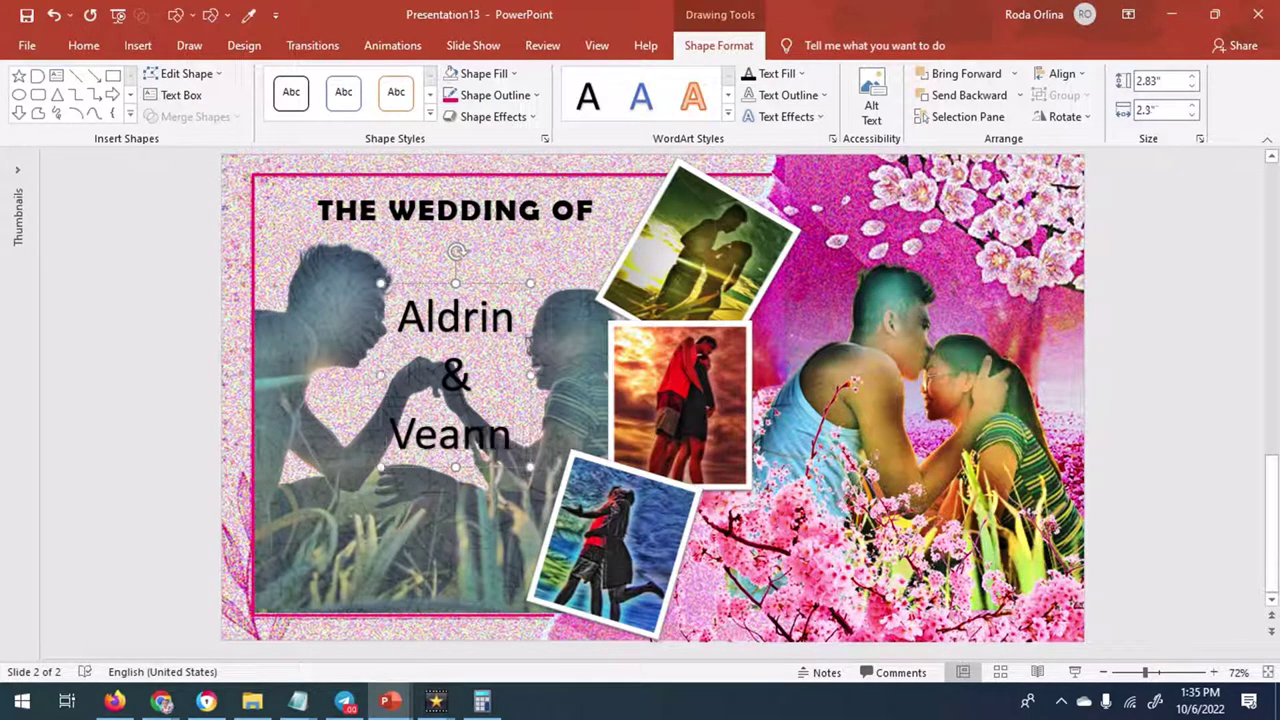
type(" Joyce")
Set the names in White Dream PERSONAL, enlarge them, and move them under the title
left_click(83, 45)
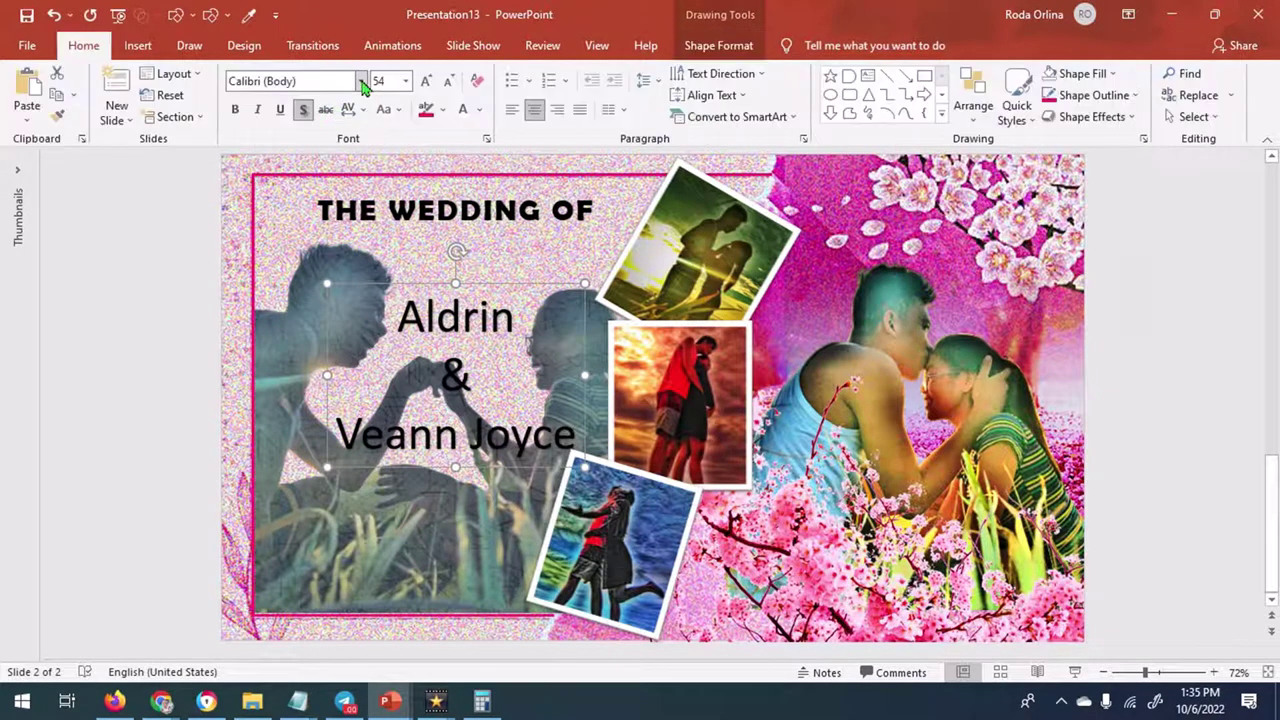
left_click(360, 81)
scroll(383, 283, "down", 15)
left_click(376, 260)
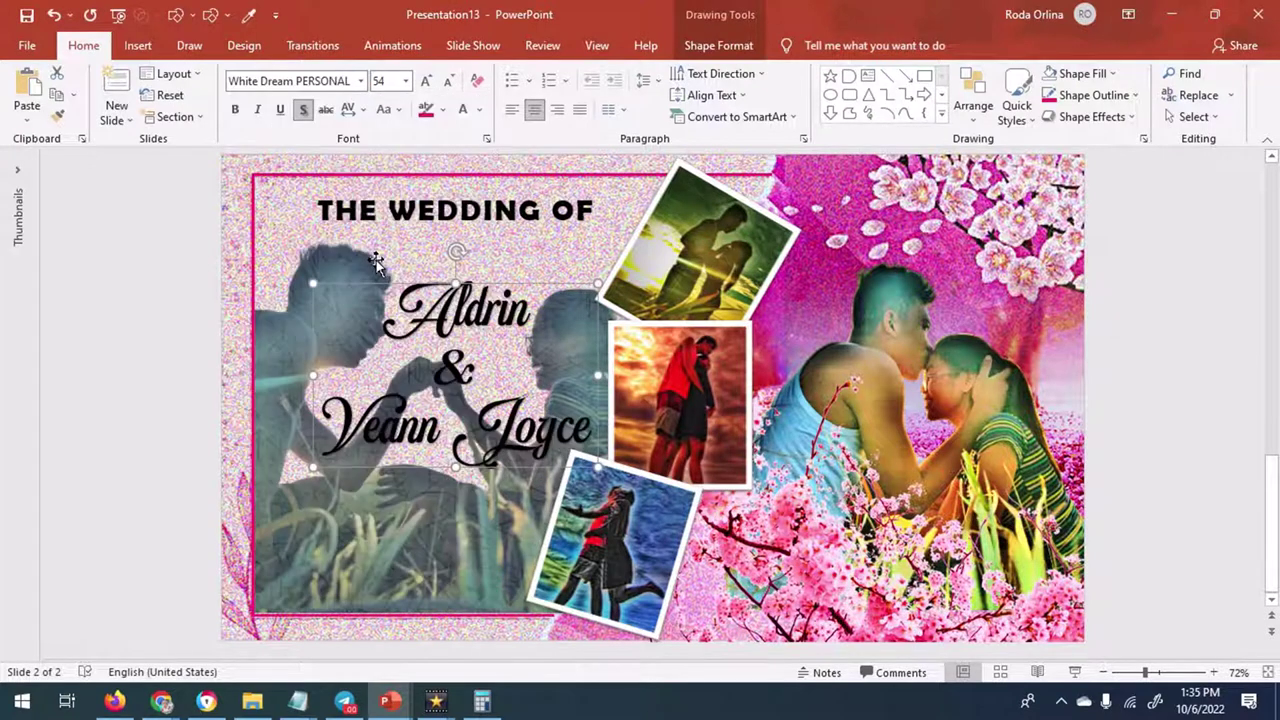
left_click(427, 88)
left_click(427, 88)
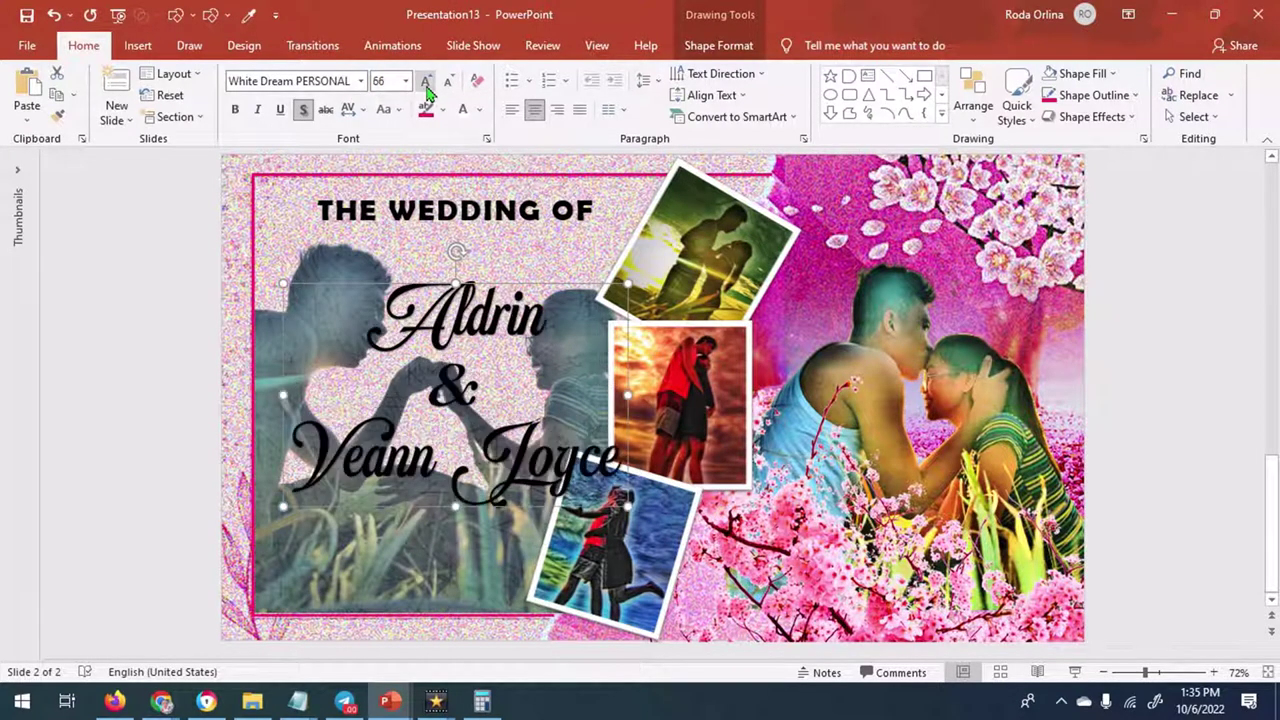
left_click_drag(497, 287, 473, 249)
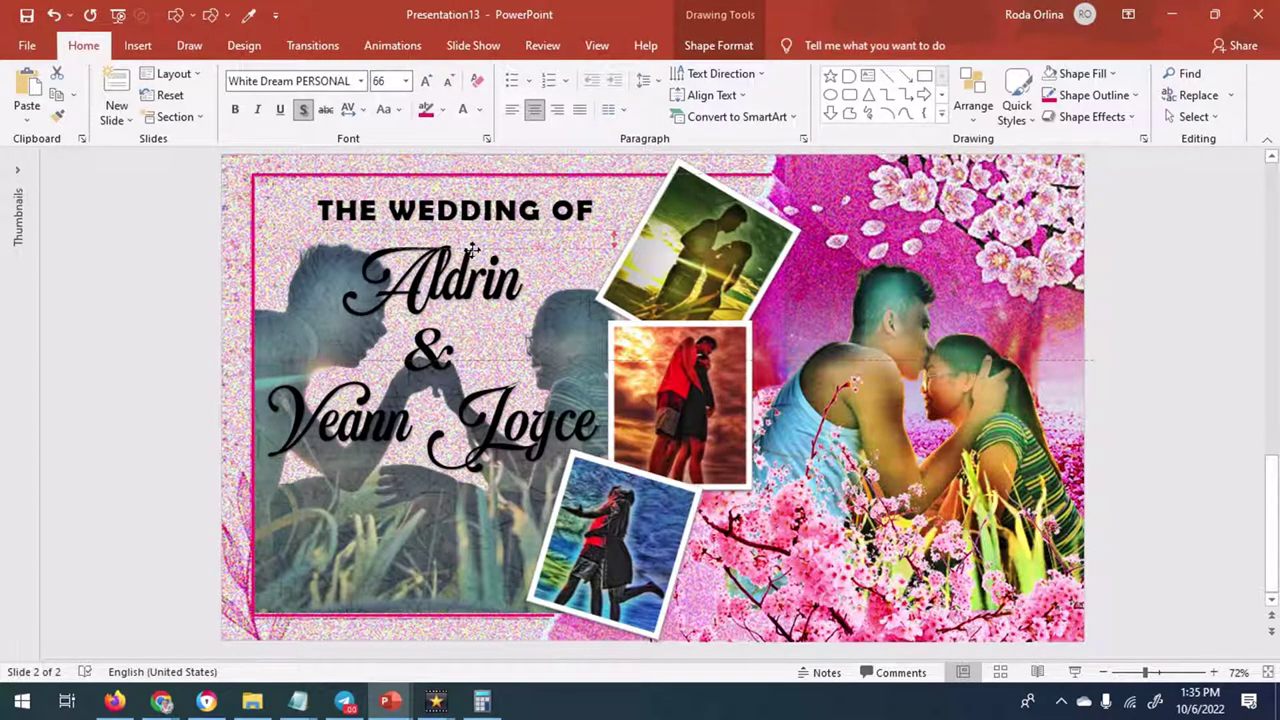
Make the names bold at 65 pt
left_click(236, 111)
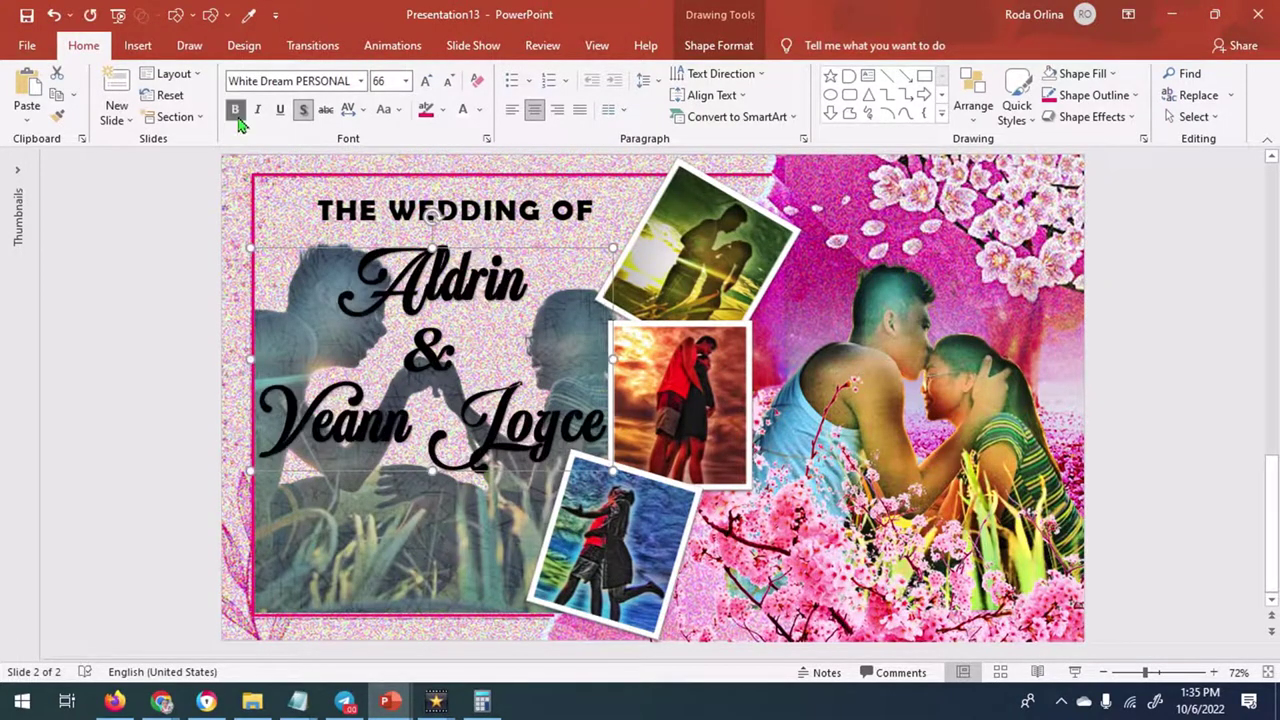
left_click(385, 81)
type("65")
key("Return")
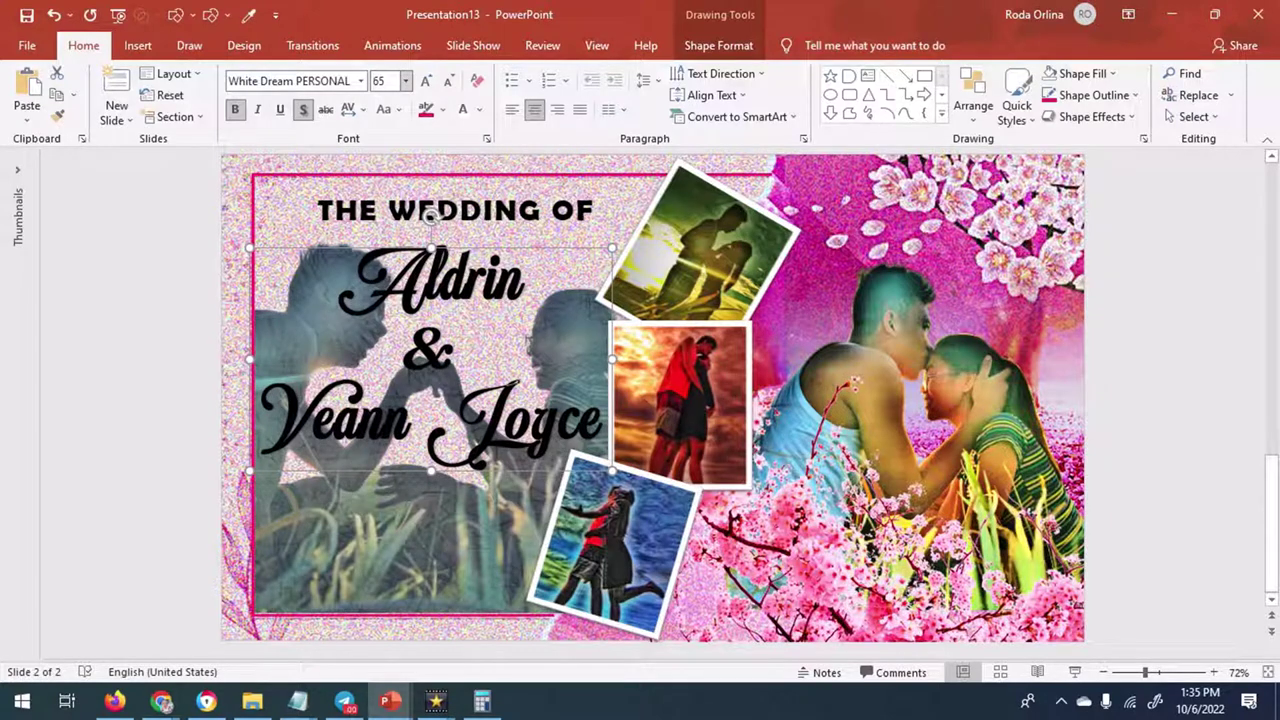
left_click(138, 45)
left_click(137, 105)
Insert the 3.png pink ribbon banner, resize it to about 2.77" wide, and place it below the names
left_click(165, 132)
double_click(983, 186)
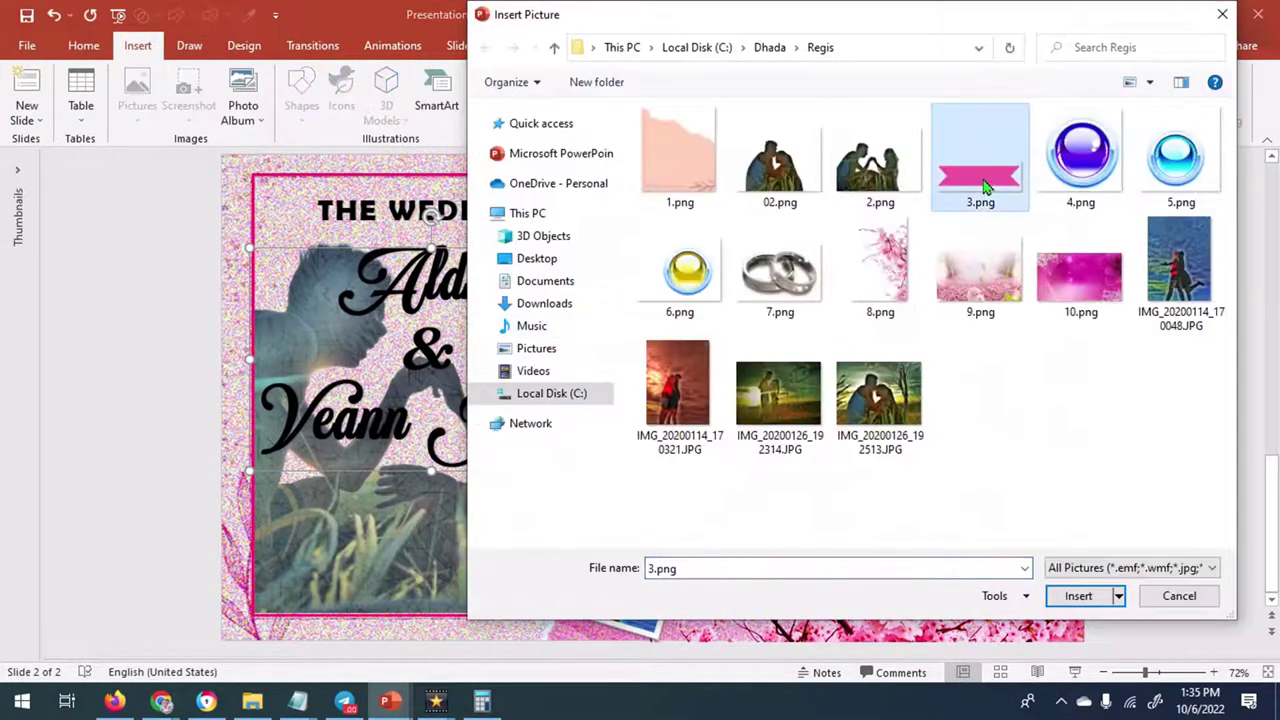
mouse_move(920, 493)
left_mouse_down()
mouse_move(535, 355)
mouse_move(440, 515)
left_mouse_up()
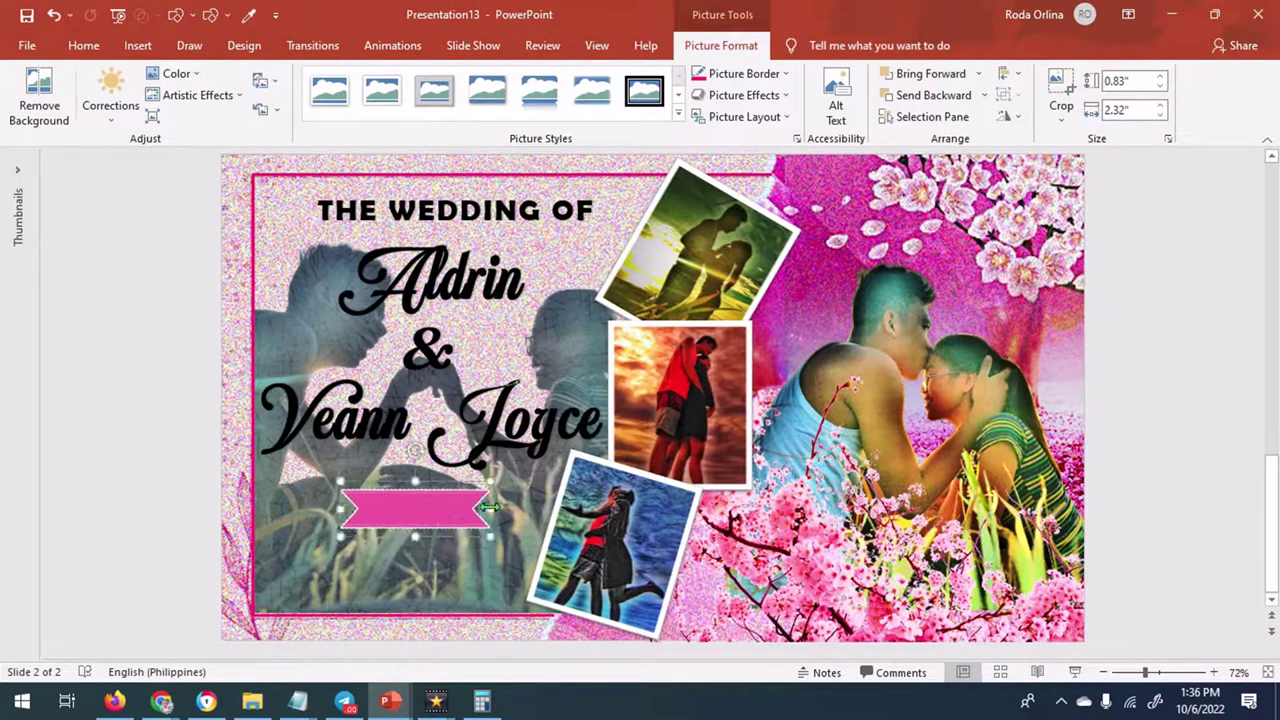
mouse_move(490, 535)
left_mouse_down()
mouse_move(520, 535)
mouse_move(422, 503)
left_mouse_up()
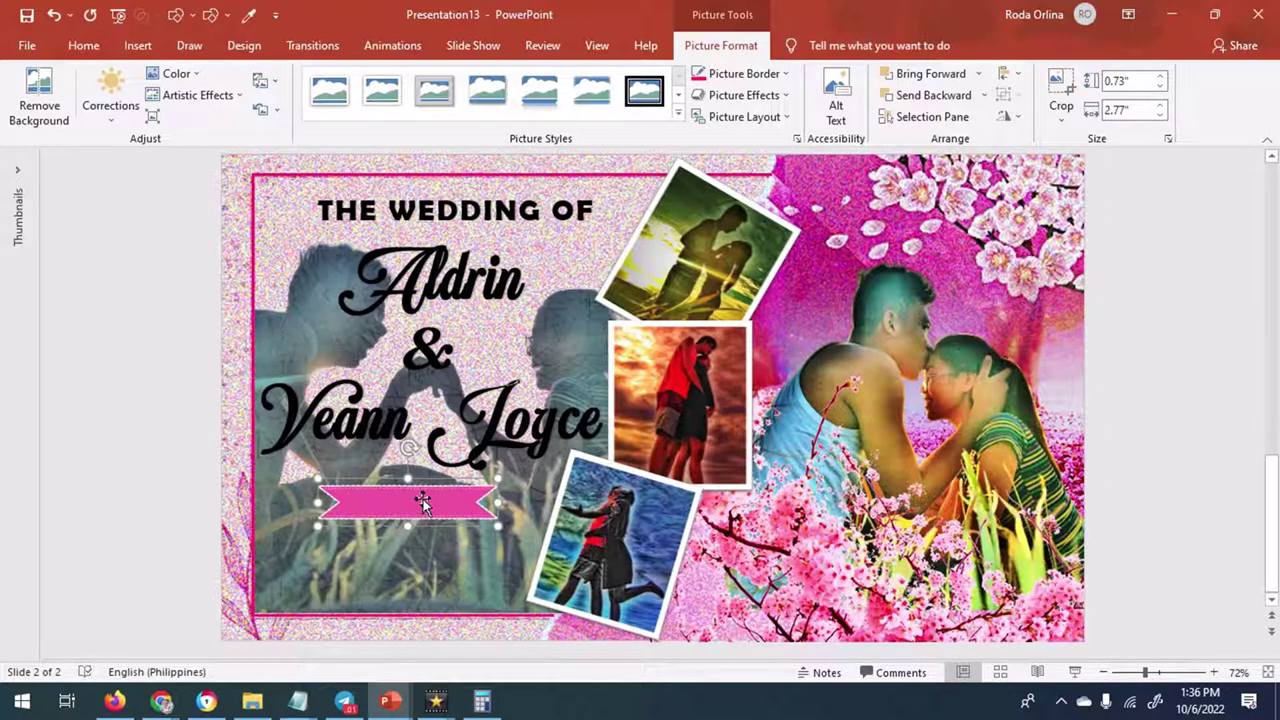
Browse the banner's Color, Corrections and Artistic Effects options without applying any
left_click(176, 73)
left_click(176, 75)
left_click(176, 73)
left_click(110, 105)
left_click(110, 105)
left_click(160, 95)
left_click(197, 95)
left_click(308, 205)
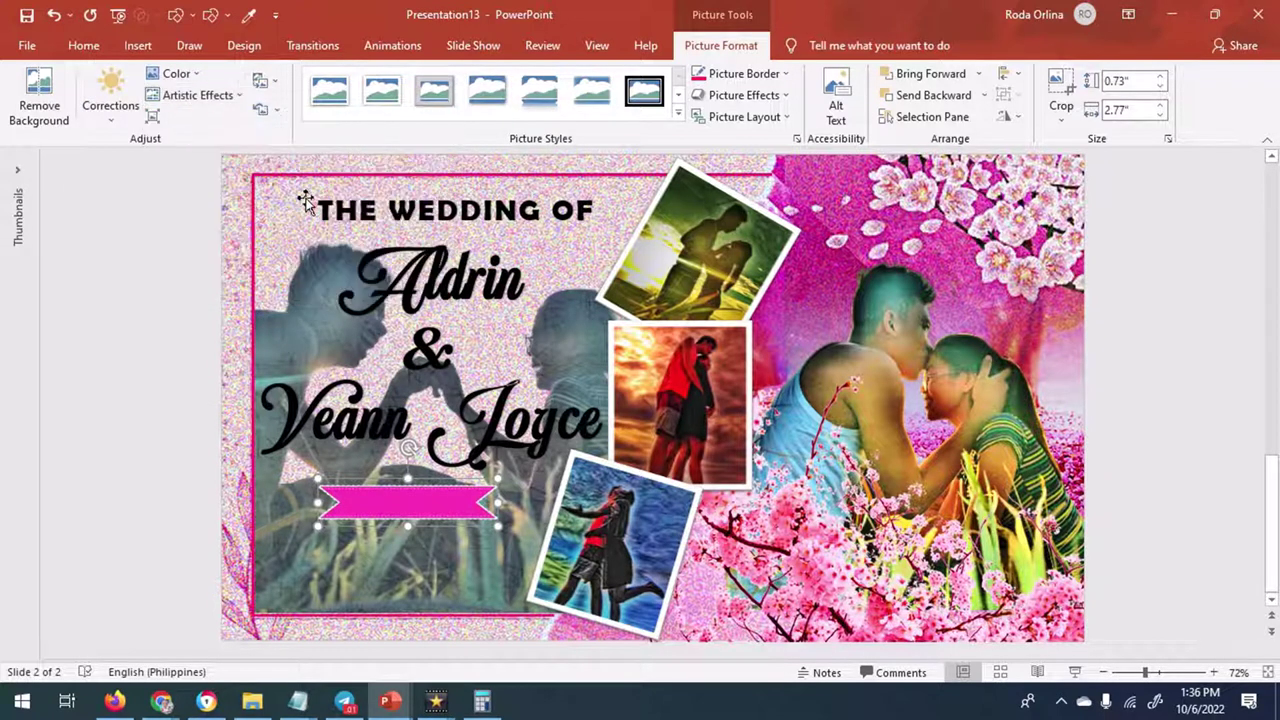
Give the banner's shadow a different colour in Format Picture
left_click(797, 139)
left_click(1226, 302)
left_click(1170, 381)
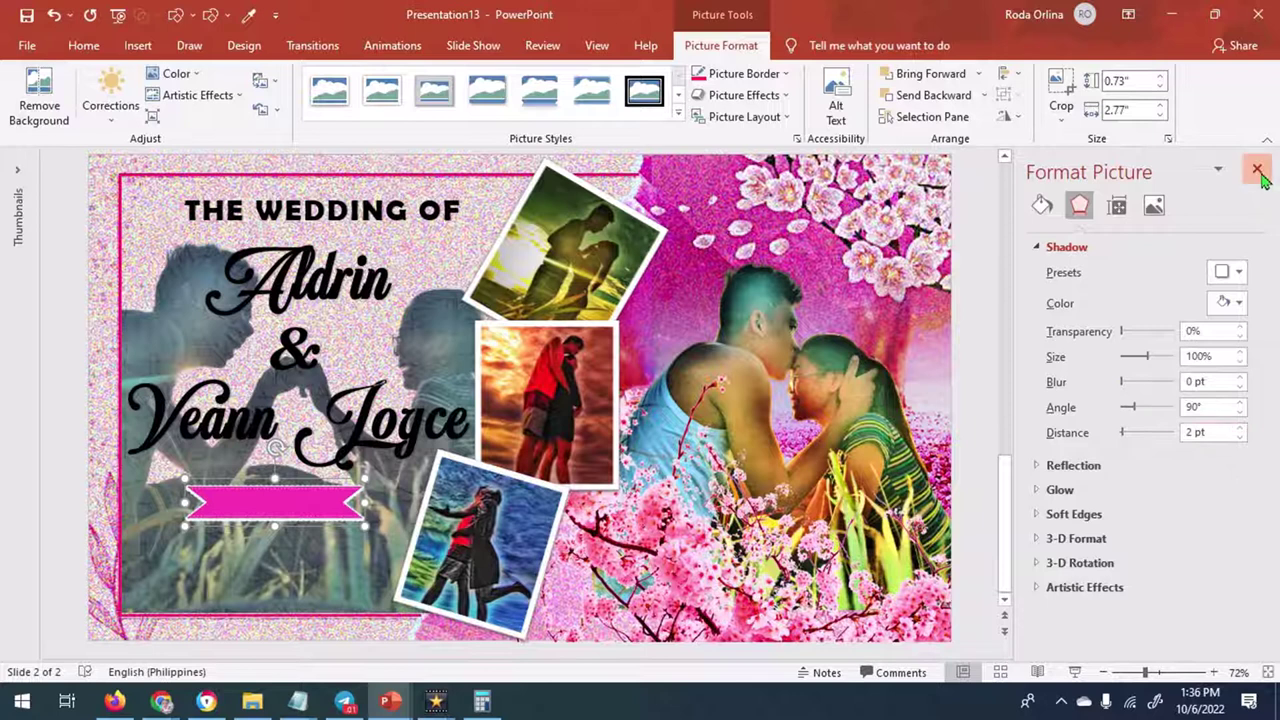
left_click(1256, 169)
Start inserting another picture from this device
left_click(137, 45)
left_click(131, 118)
left_click(157, 133)
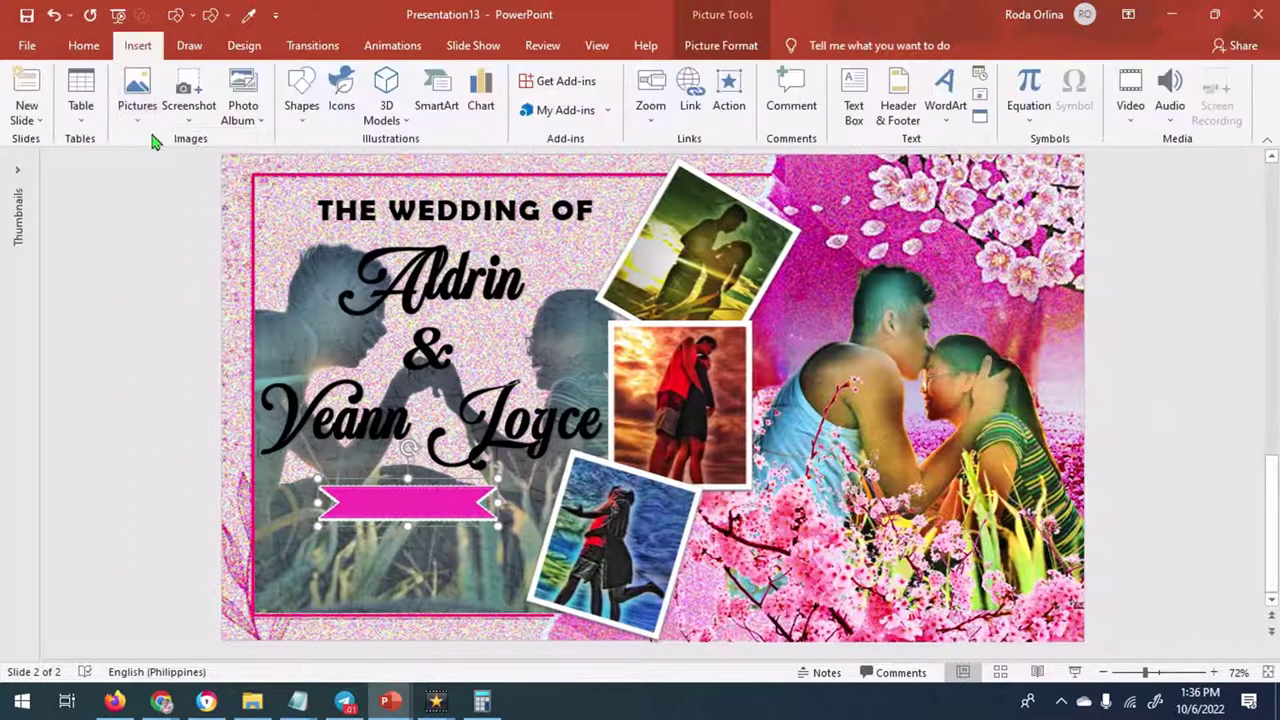
Insert the wedding rings picture, shrink it, and place it under the pink banner
double_click(771, 270)
left_click_drag(889, 245, 526, 478)
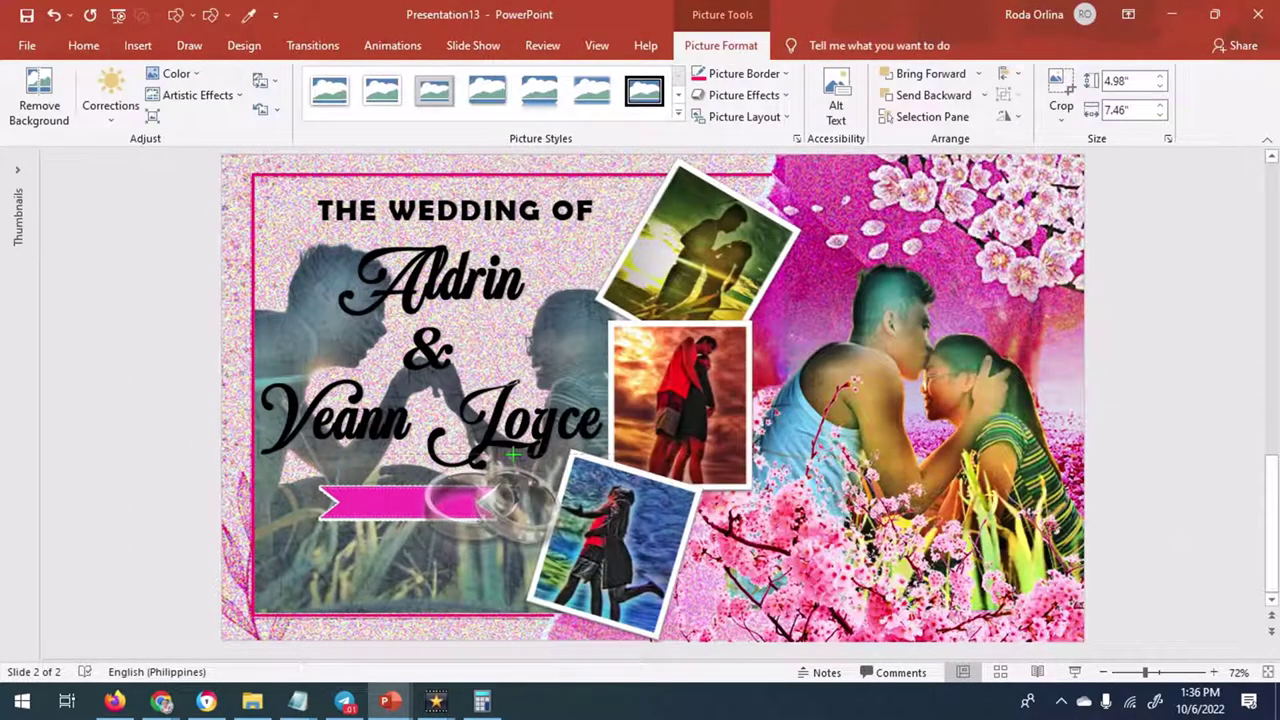
left_click_drag(468, 518, 403, 563)
Recolour the rings gold and apply a Contrast +20% correction
left_click(176, 73)
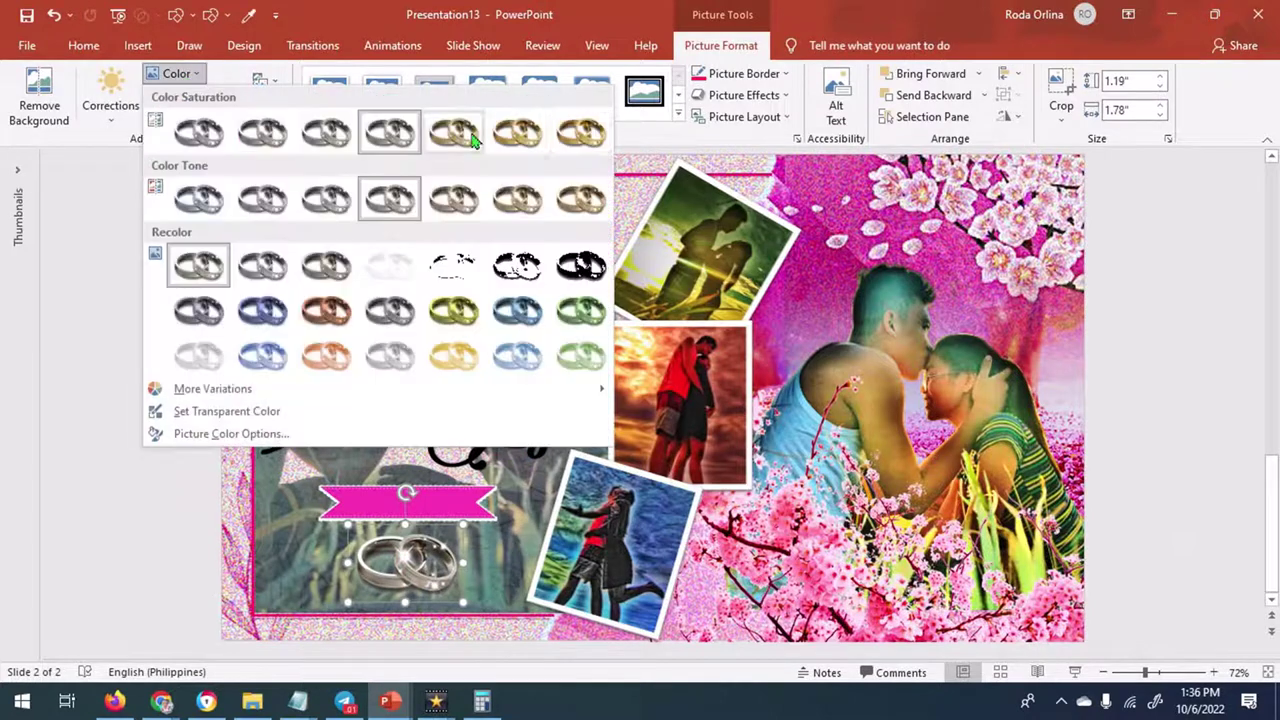
left_click(429, 132)
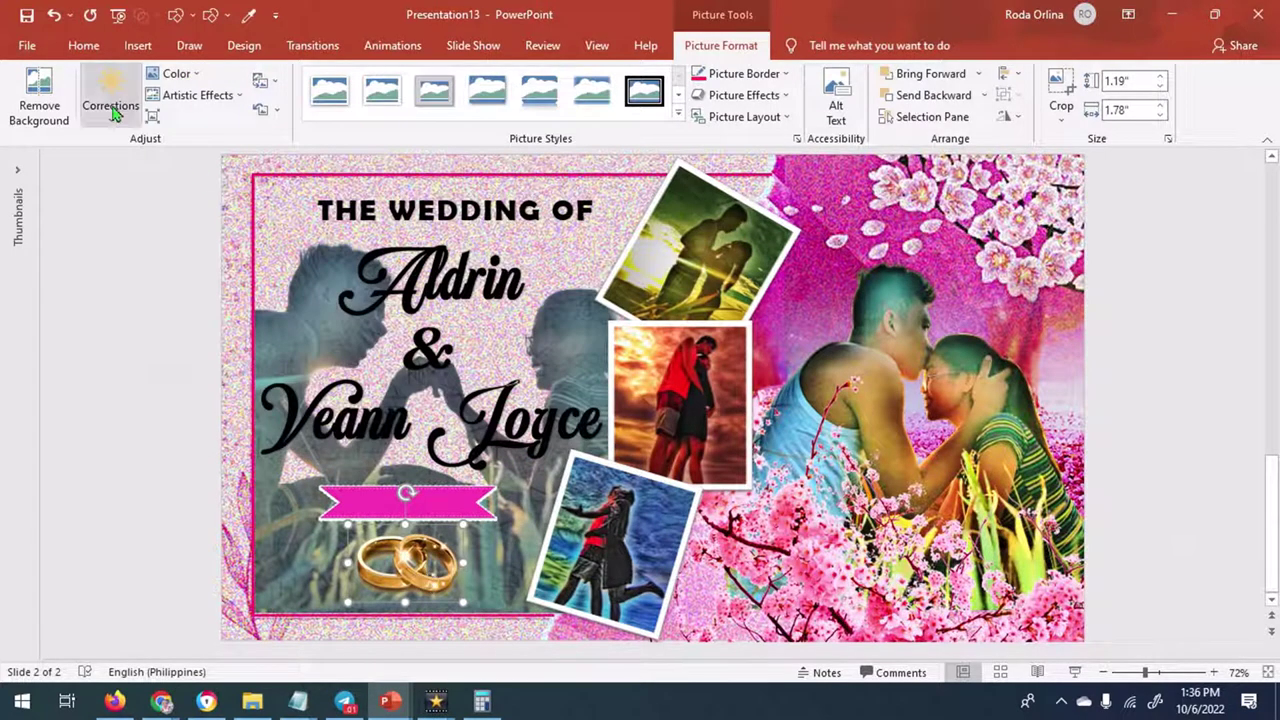
left_click(127, 117)
left_click(262, 377)
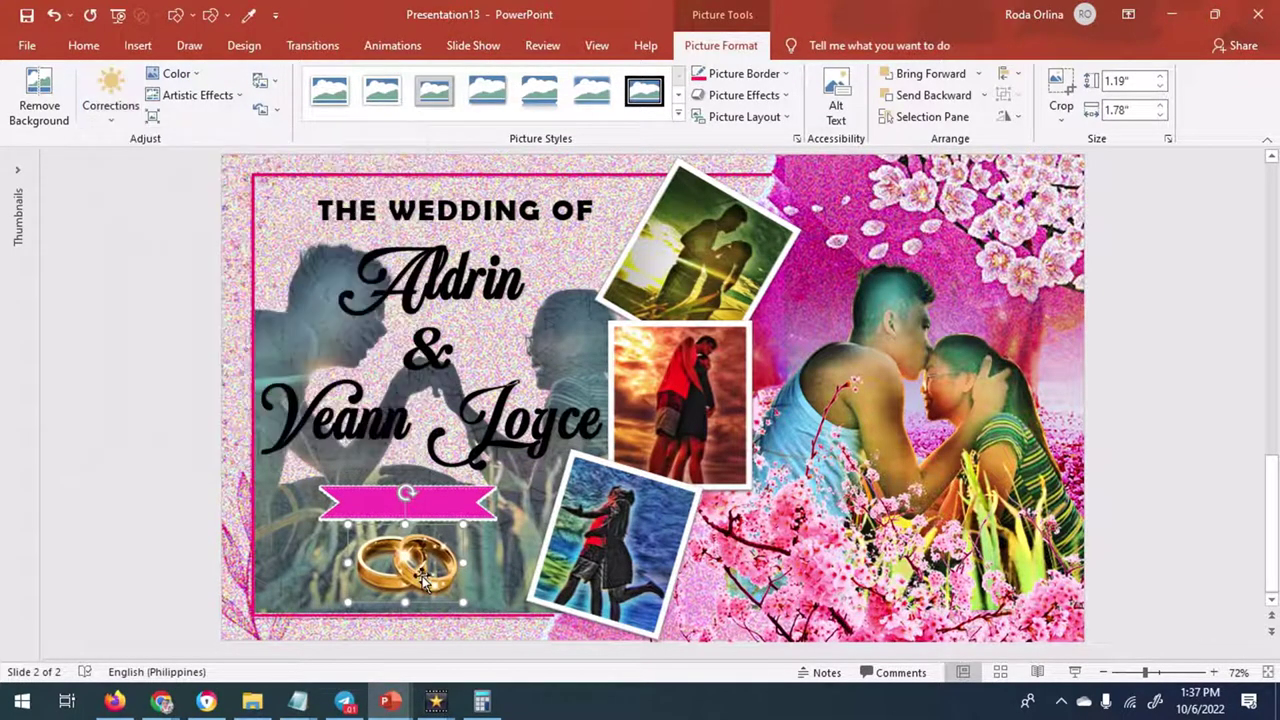
left_click(138, 45)
Add a WordArt text box on the pink banner reading 10.10.2022
left_click(945, 95)
left_click(950, 160)
left_click_drag(737, 429, 437, 520)
type("10.10.2022")
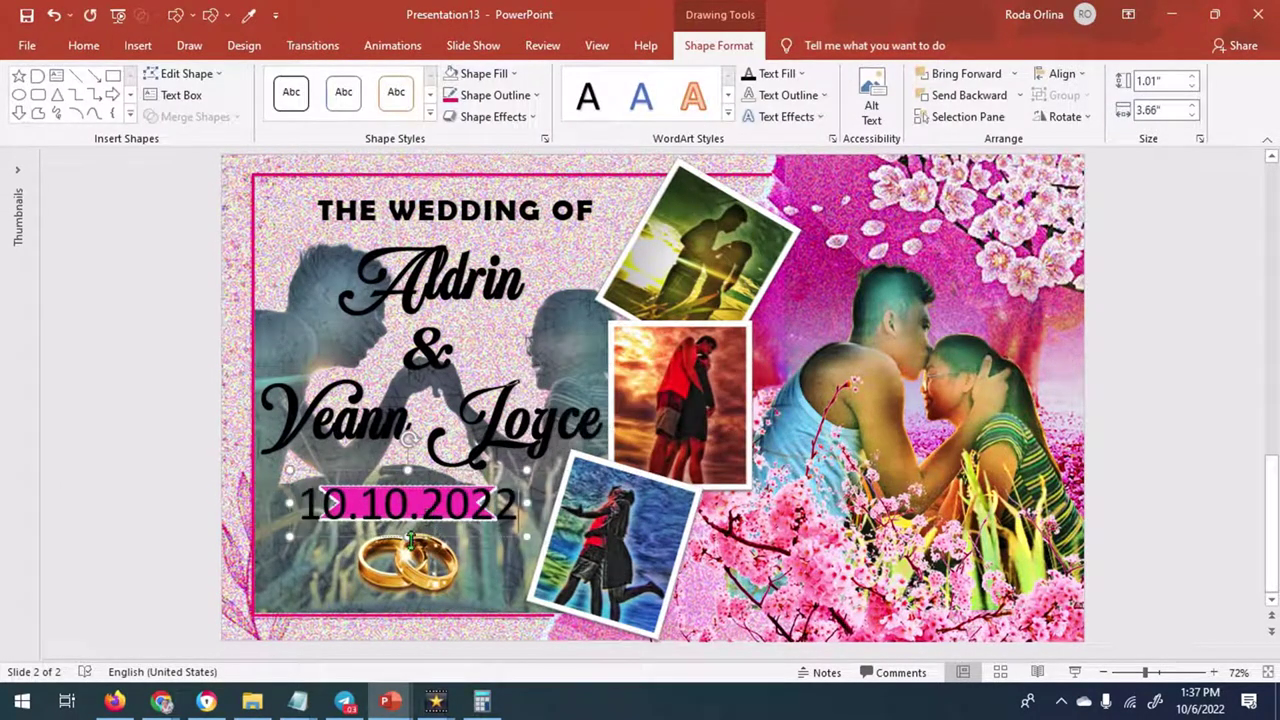
Set the date to Berlin Sans FB Demi 28 pt with loose spacing, centred on the banner
left_click(83, 45)
left_click(360, 80)
left_click(340, 218)
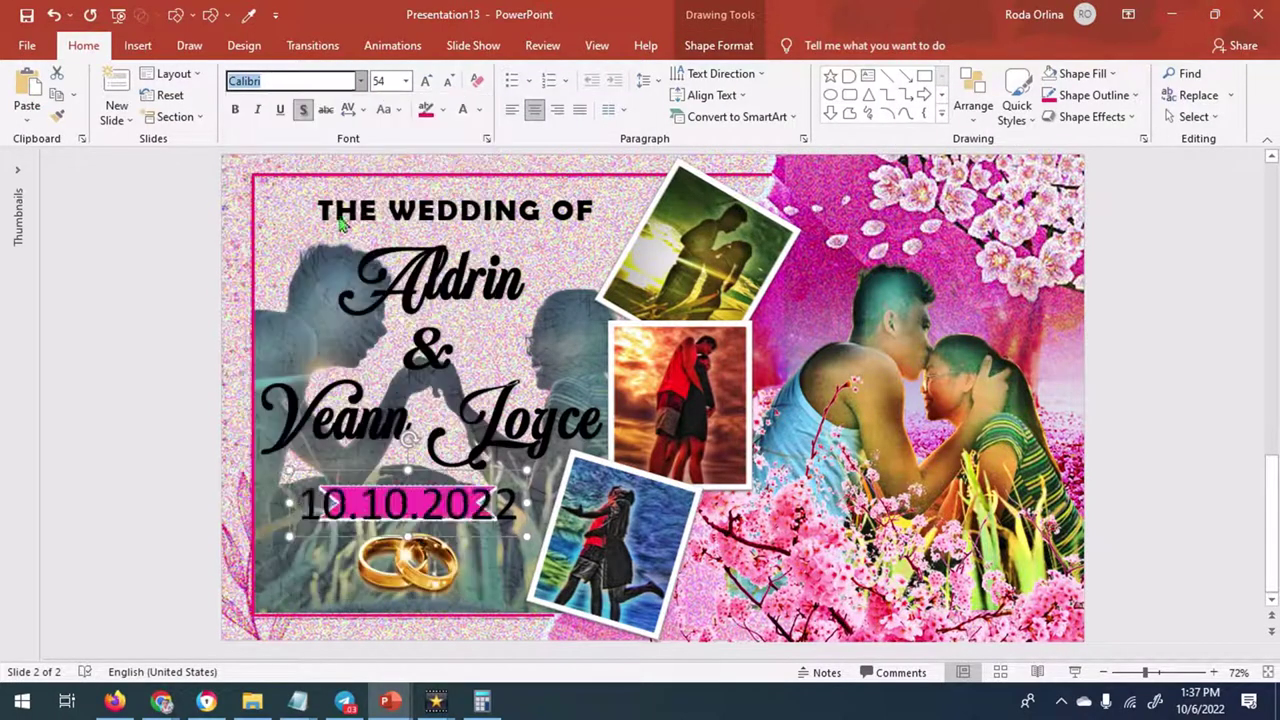
left_click(448, 80)
left_click(448, 80)
left_click(350, 109)
left_click(370, 200)
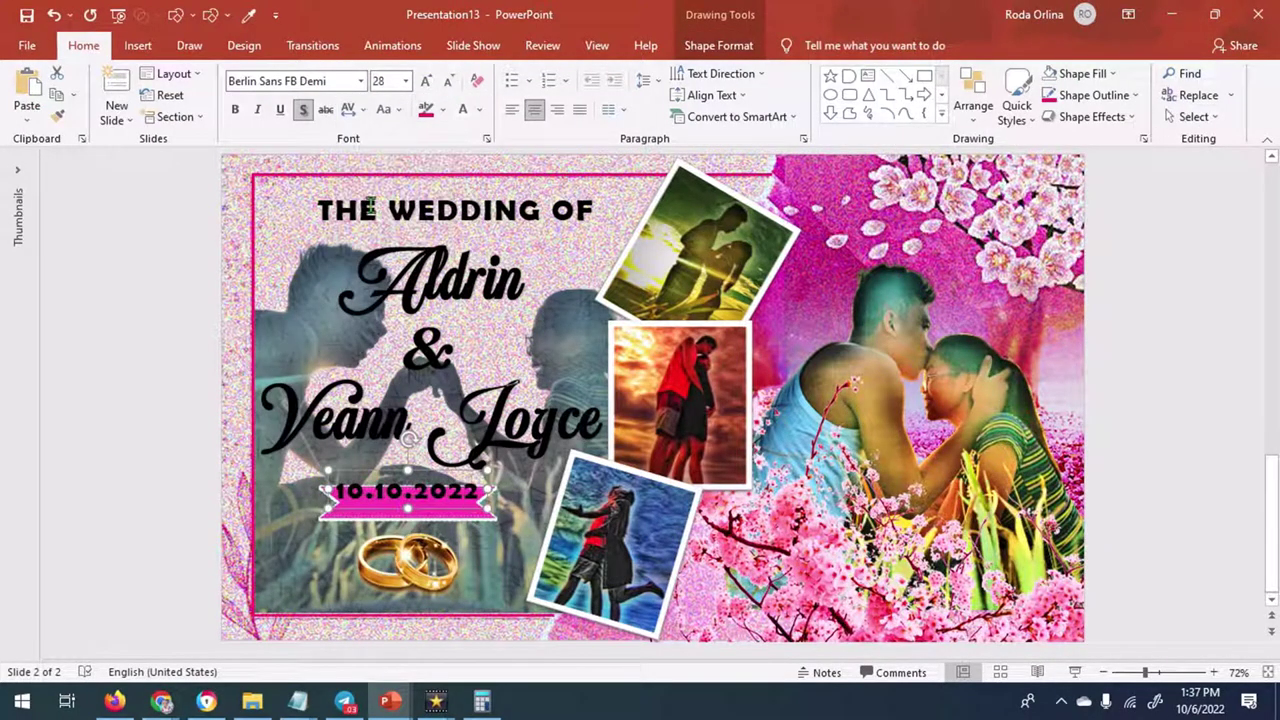
left_click_drag(420, 468, 420, 481)
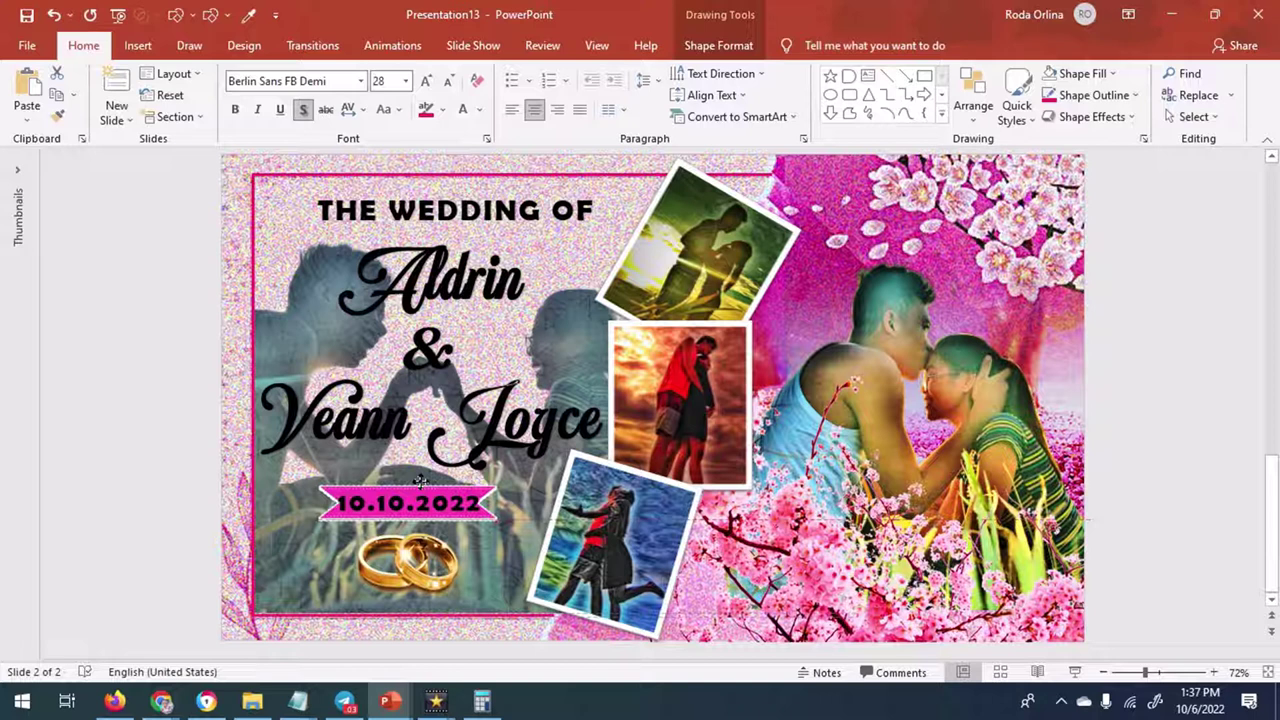
Widen the pink banner slightly to the left and reselect the date box
left_click(322, 512)
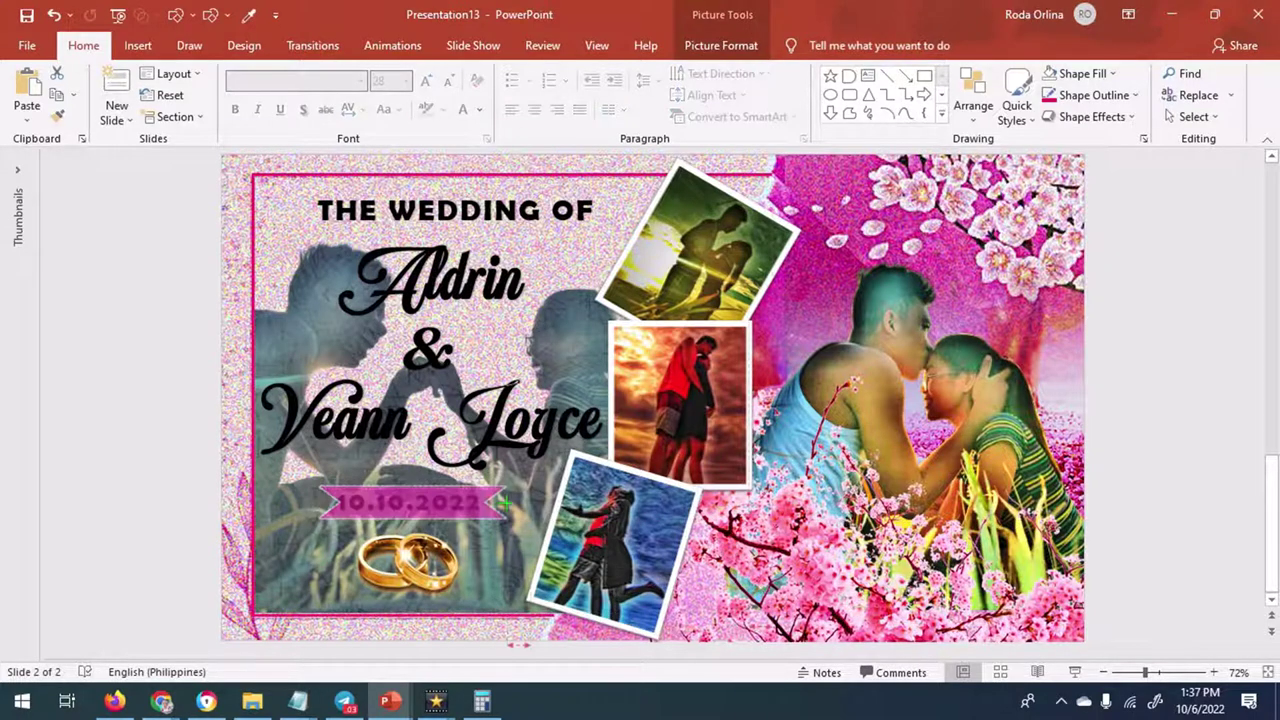
left_click_drag(320, 504, 308, 502)
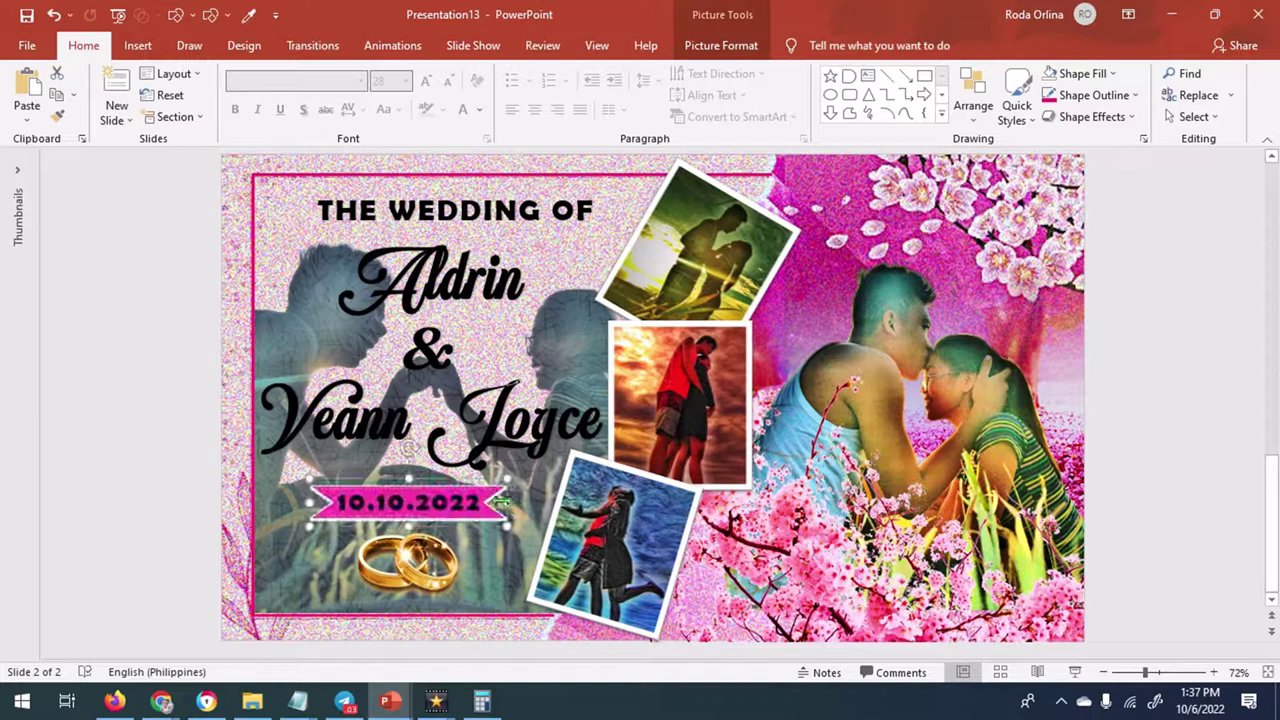
left_click(410, 487)
left_click(718, 45)
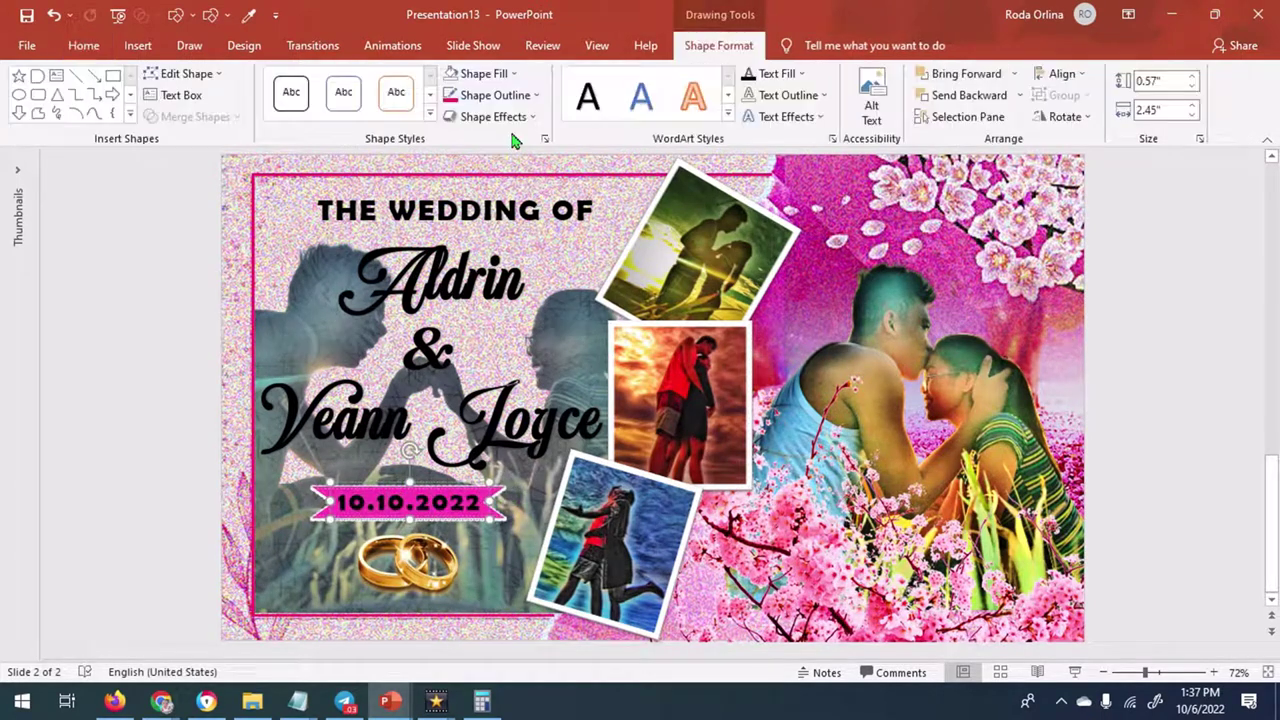
Make the 10.10.2022 date text white with a black shadow
left_click(785, 76)
left_click(748, 116)
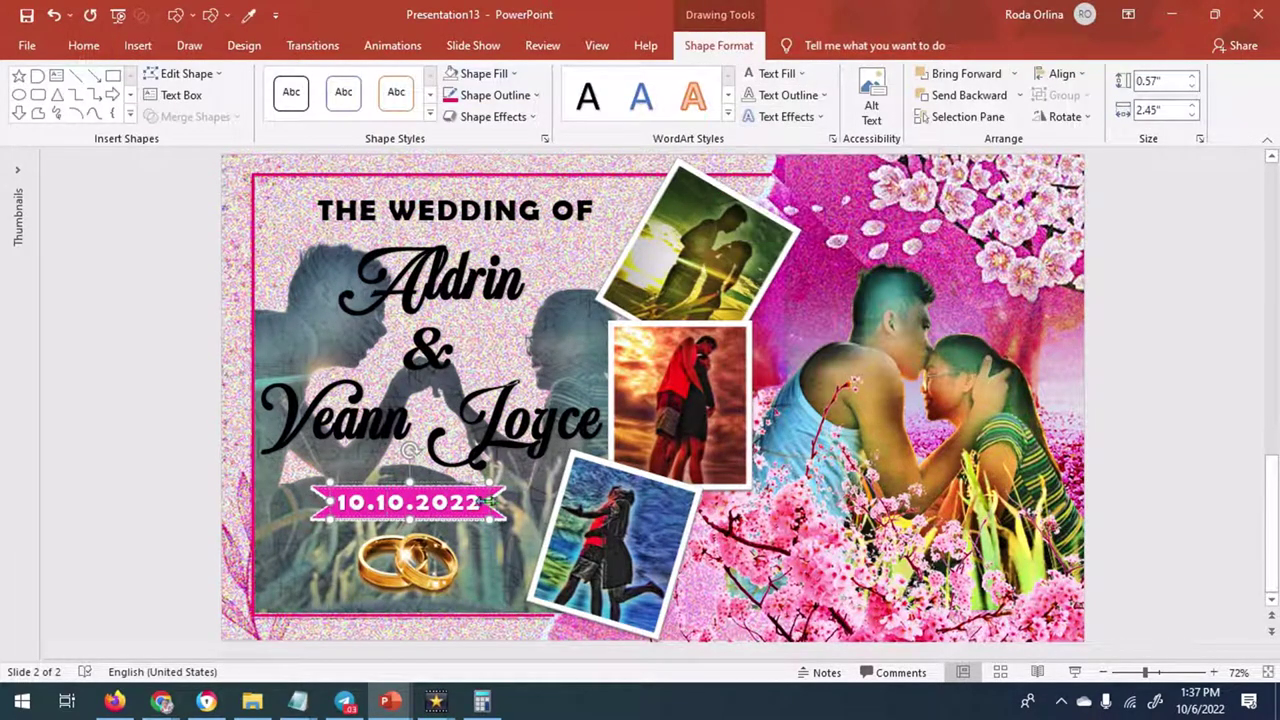
left_click(544, 138)
left_click(1079, 233)
left_click(1228, 331)
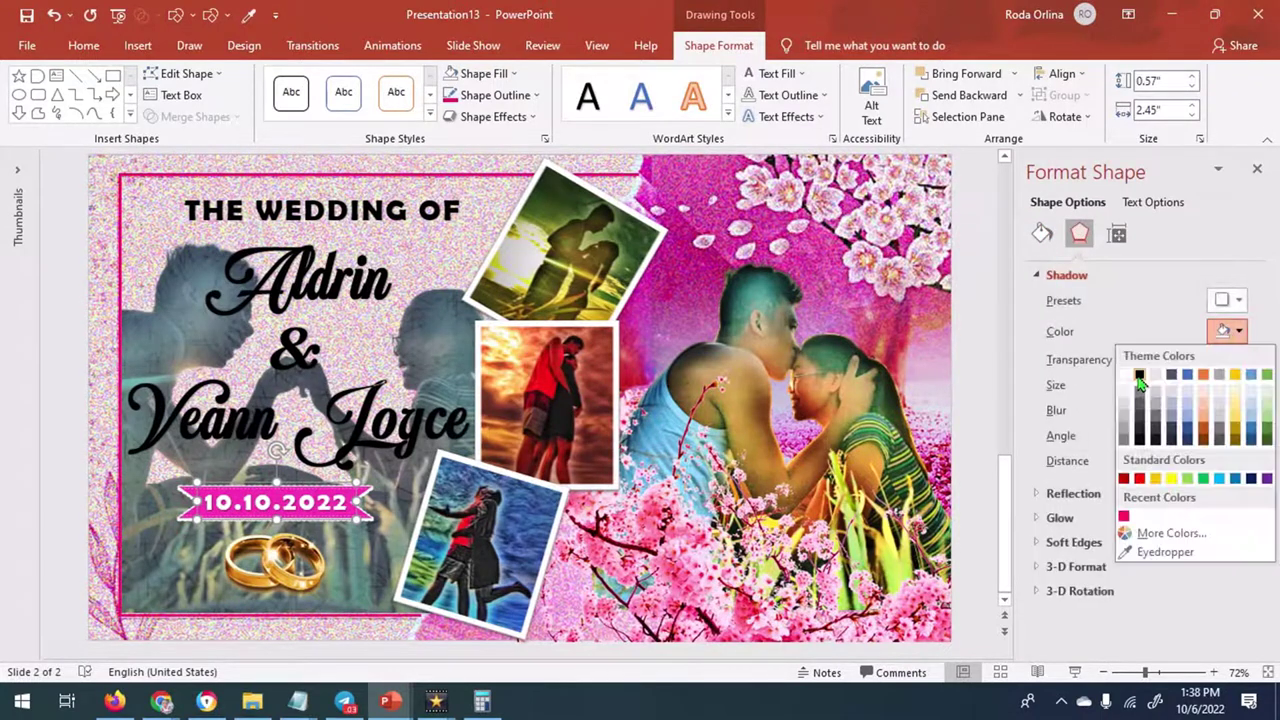
left_click(1137, 380)
Give the THE WEDDING OF heading a black shadow
left_click(310, 215)
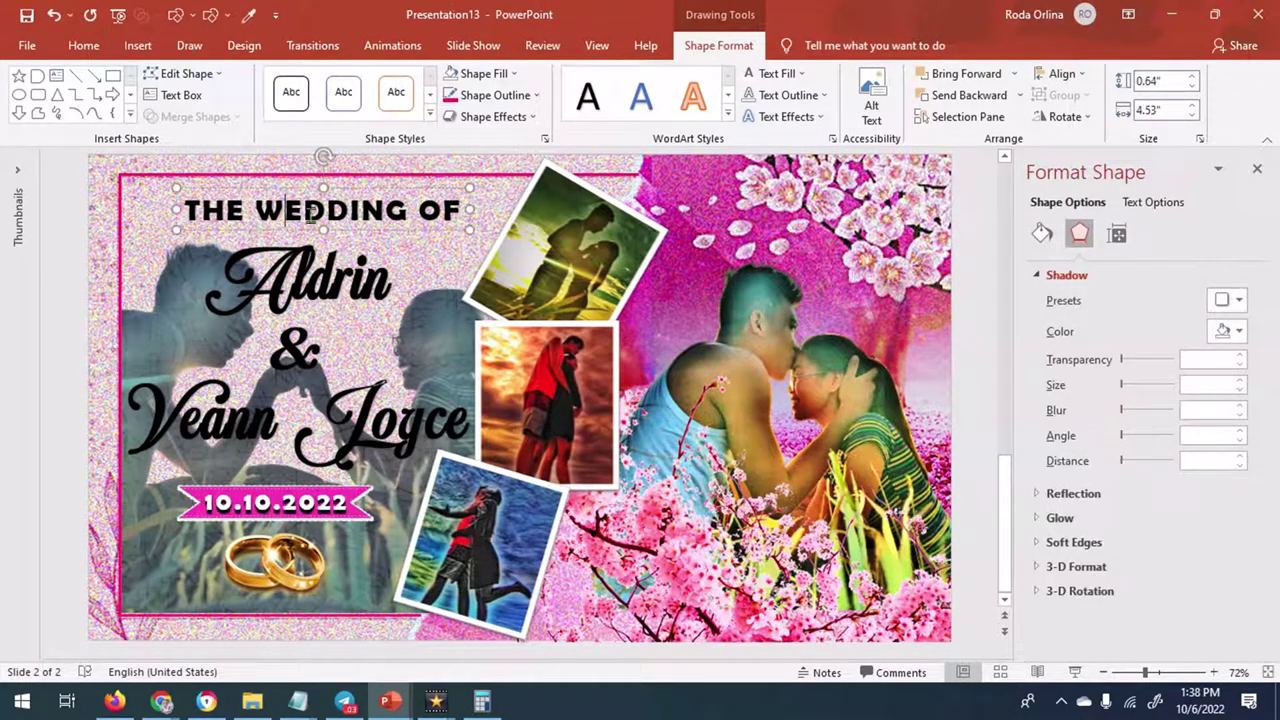
left_click(1228, 331)
left_click(1137, 380)
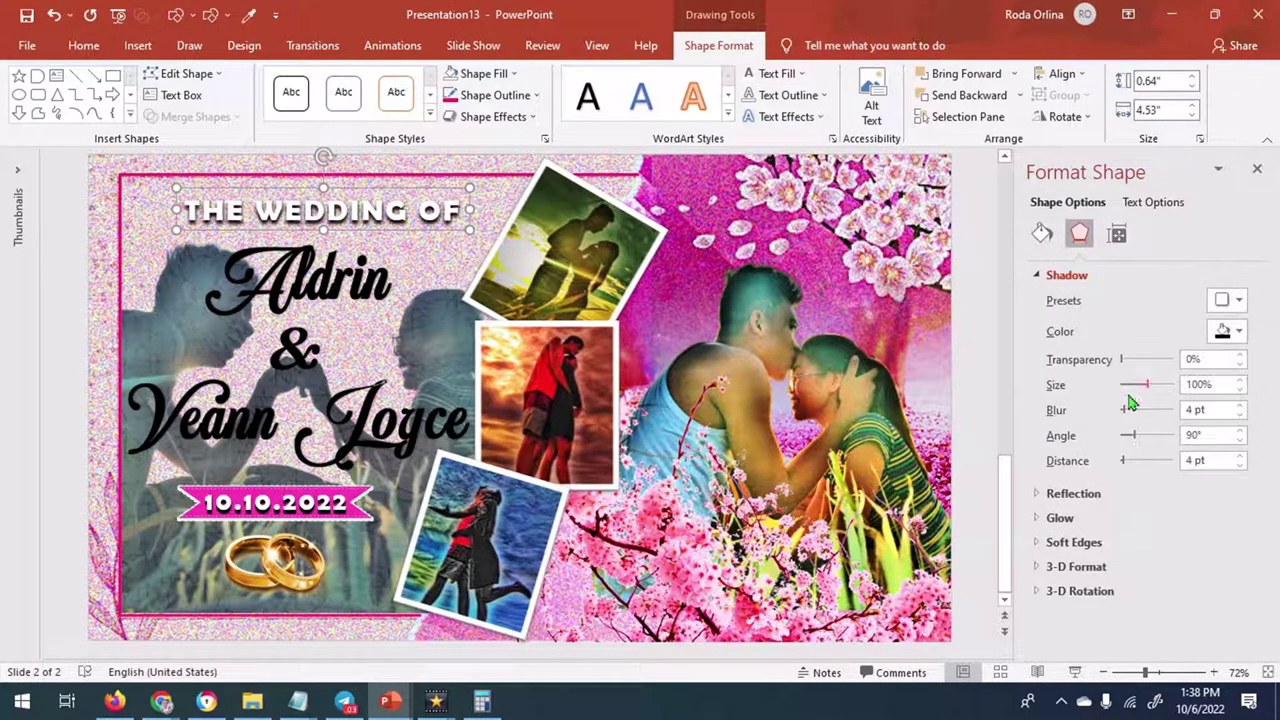
Make the names white with a pink shadow at 7 pt distance and no blur
left_click(318, 287)
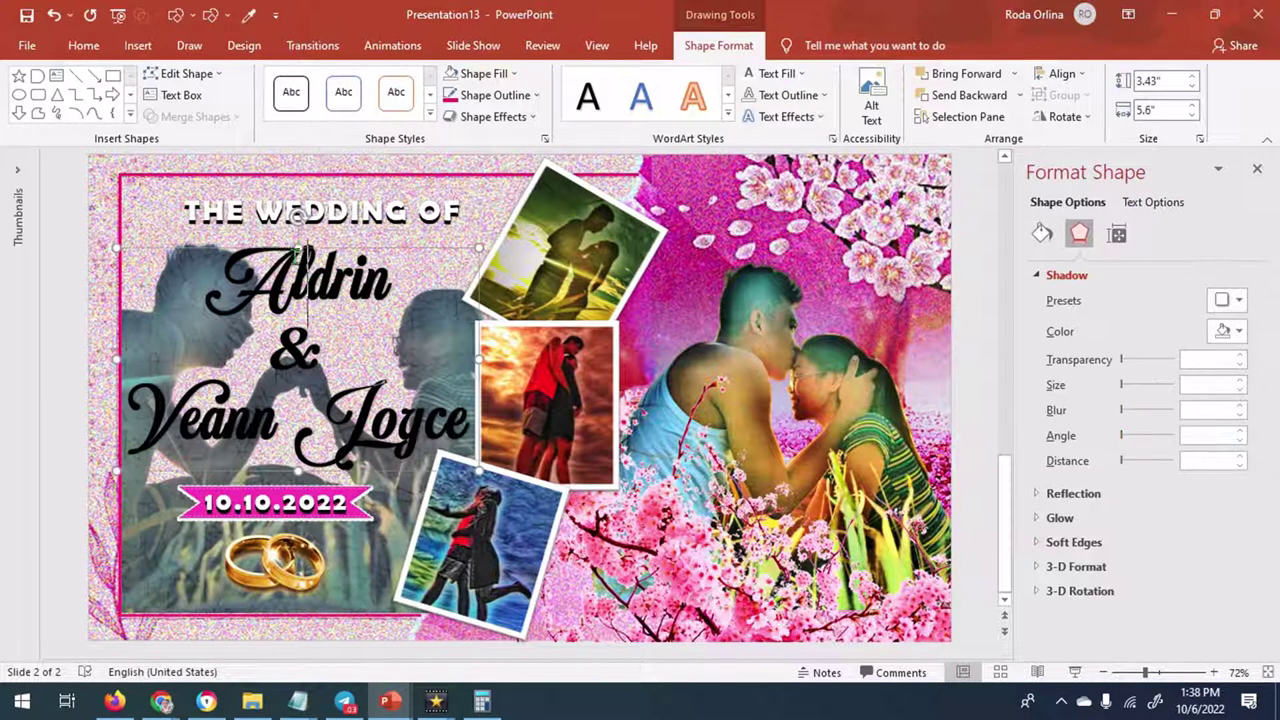
left_click(770, 74)
left_click(1240, 331)
left_click(1128, 517)
left_click(1240, 456)
left_click_drag(1123, 409, 1095, 420)
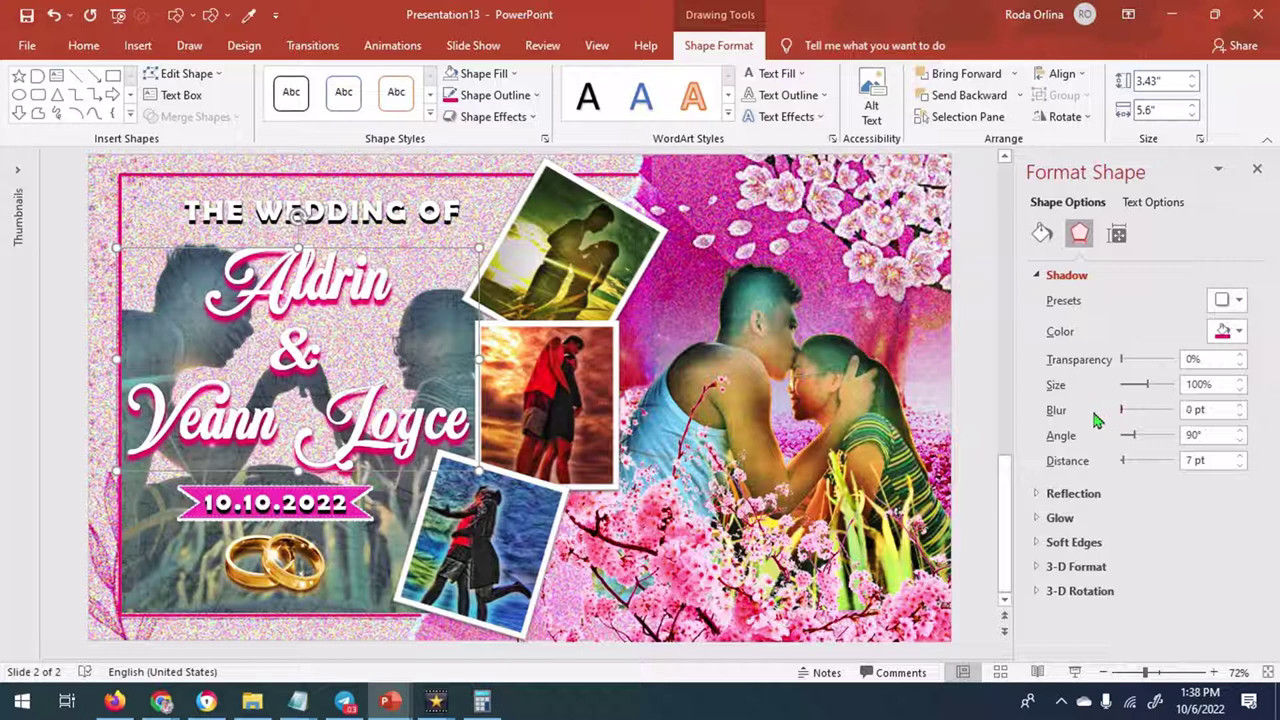
Check the rings and banner pictures without changes and undo an accidental nudge of the date box
left_click(300, 585)
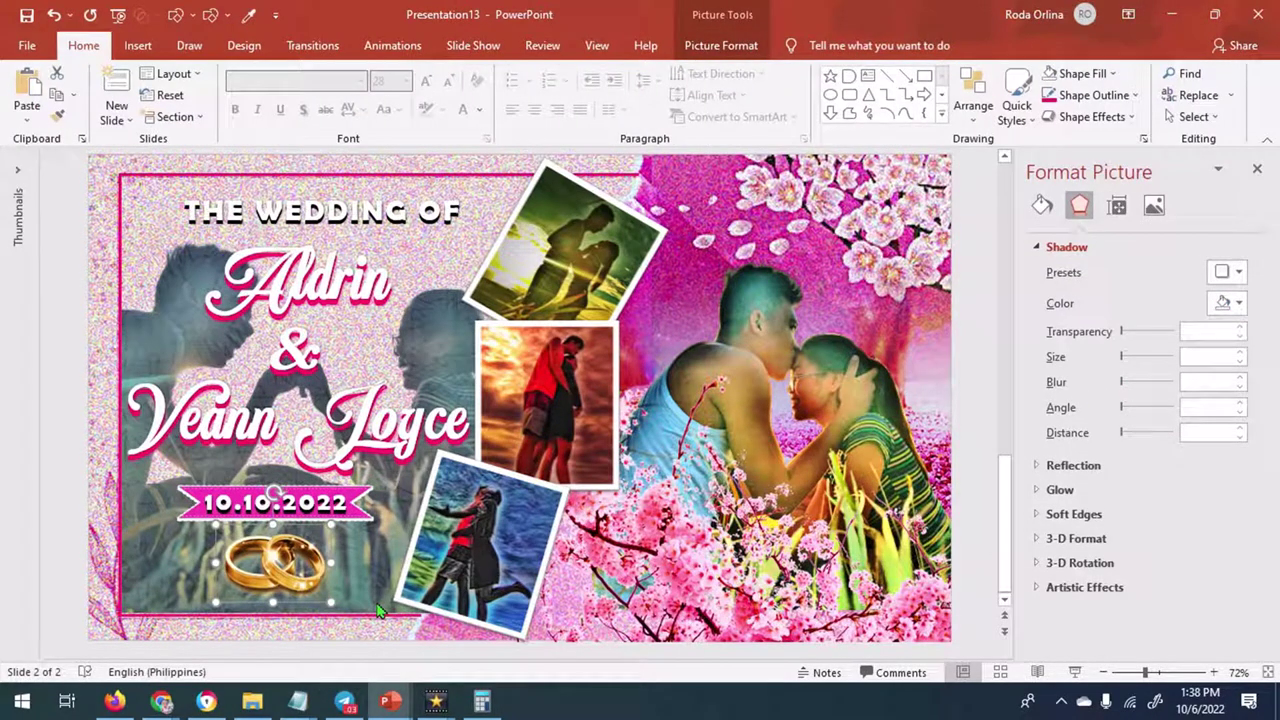
left_click(377, 606)
left_click(370, 503)
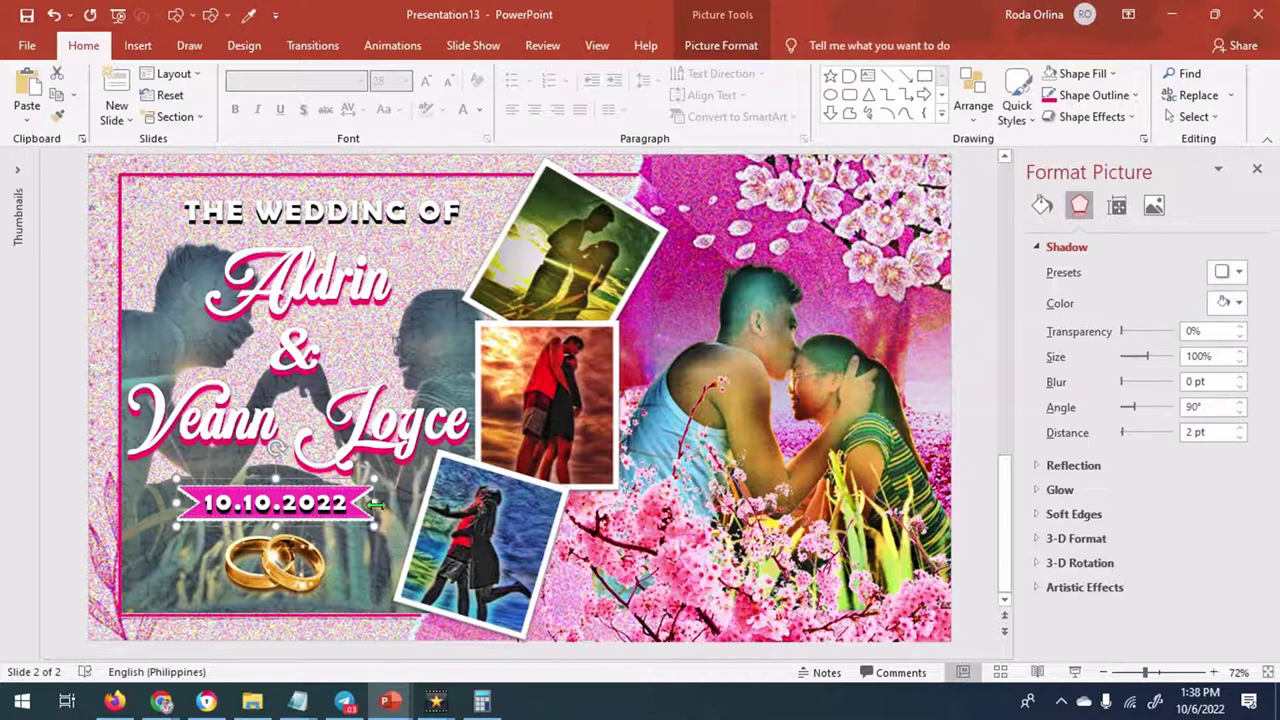
left_click(720, 45)
left_click(176, 74)
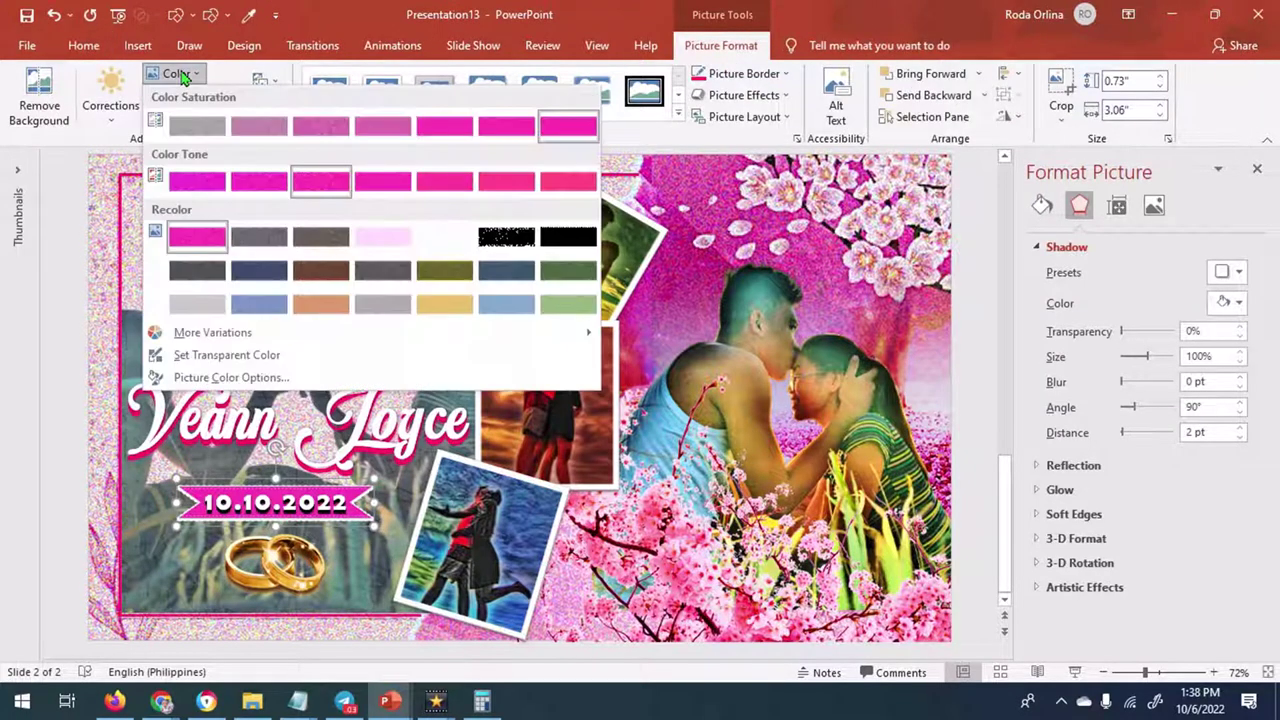
key("Escape")
key("Escape")
left_click(279, 480)
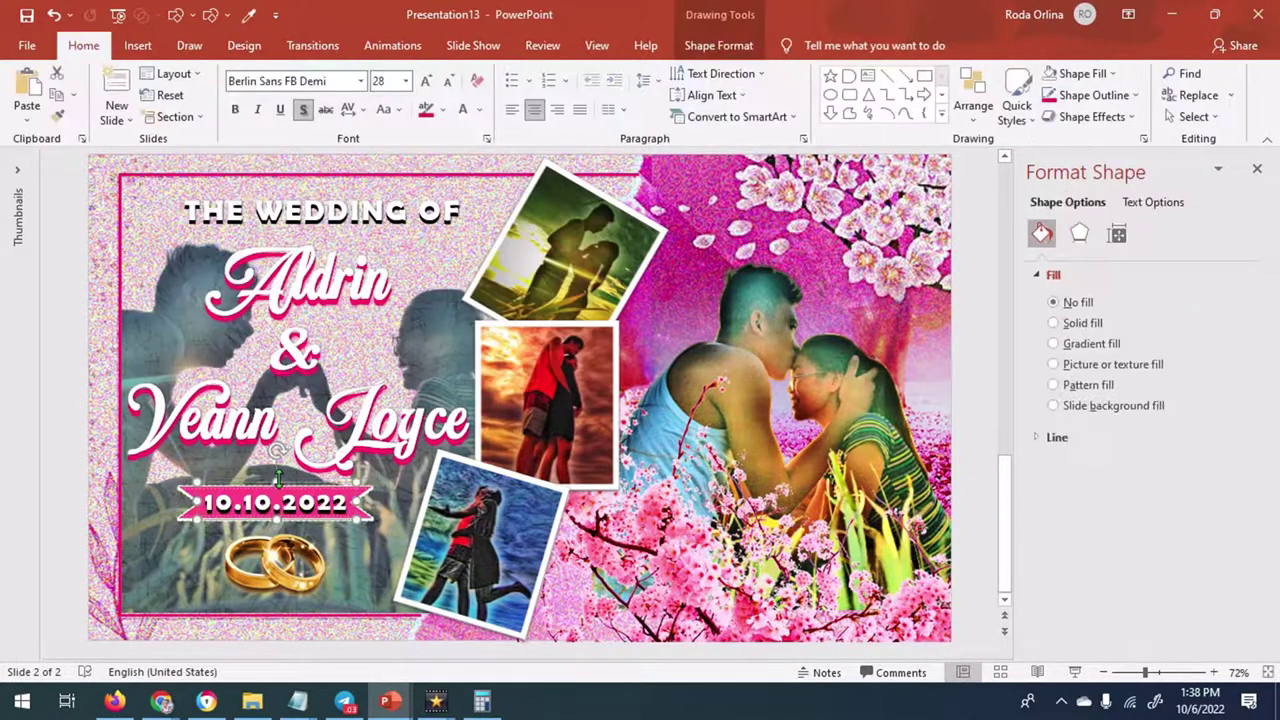
key("ctrl+z")
key("Escape")
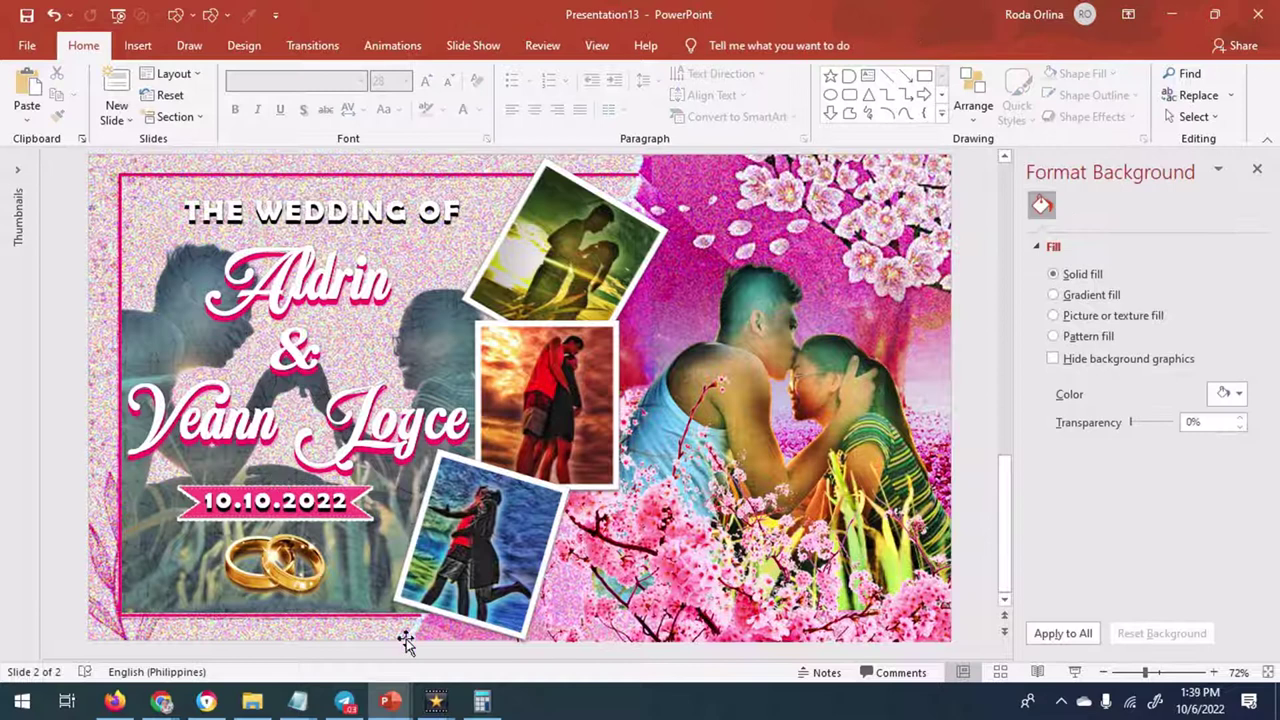
Increase the names' shadow distance to 9 pt and try several shadow angles
left_click(376, 440)
left_click(1079, 233)
left_click(1238, 457)
left_click(1238, 457)
left_click(1239, 432)
left_click(1239, 432)
left_click(1239, 432)
left_click(1239, 432)
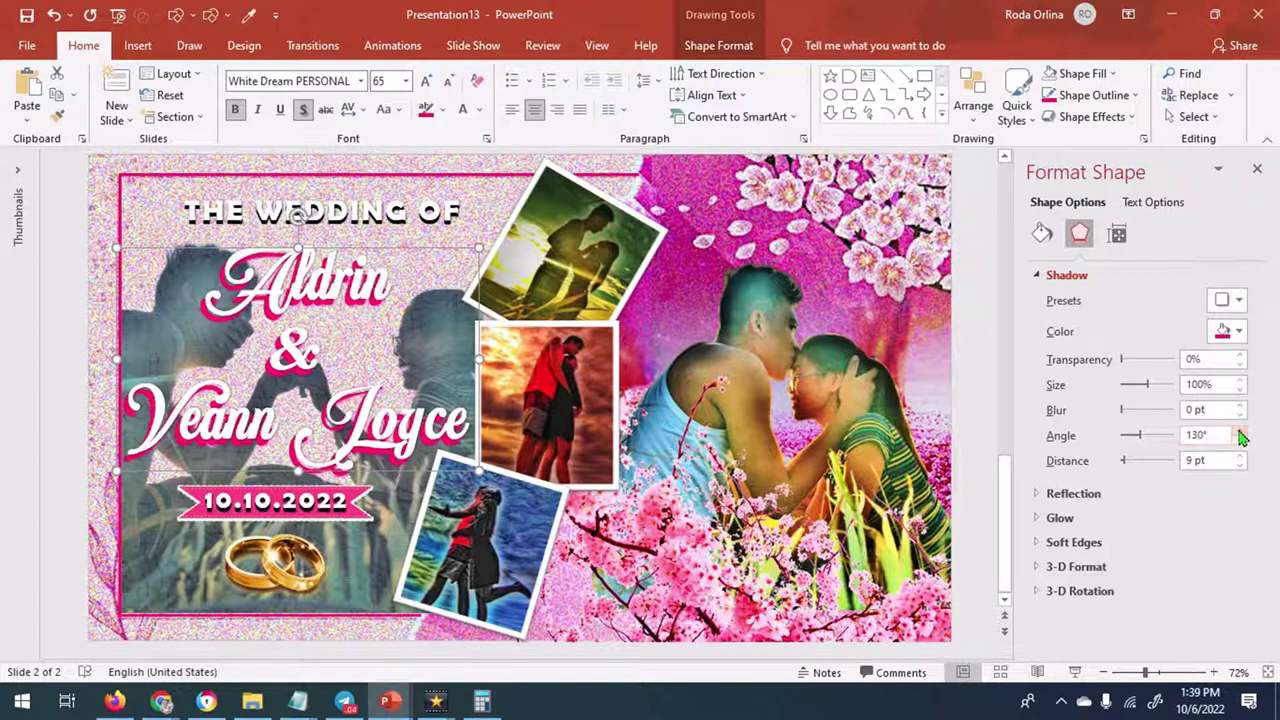
left_click(1239, 441)
left_click(1239, 441)
left_click(1239, 441)
left_click(1239, 441)
left_click(1239, 441)
left_click_drag(1135, 435, 1124, 435)
Set the names' shadow angle to 200° and distance to 6 pt
triple_click(1200, 435)
type("200")
left_click(1240, 466)
left_click(1240, 466)
left_click(1240, 466)
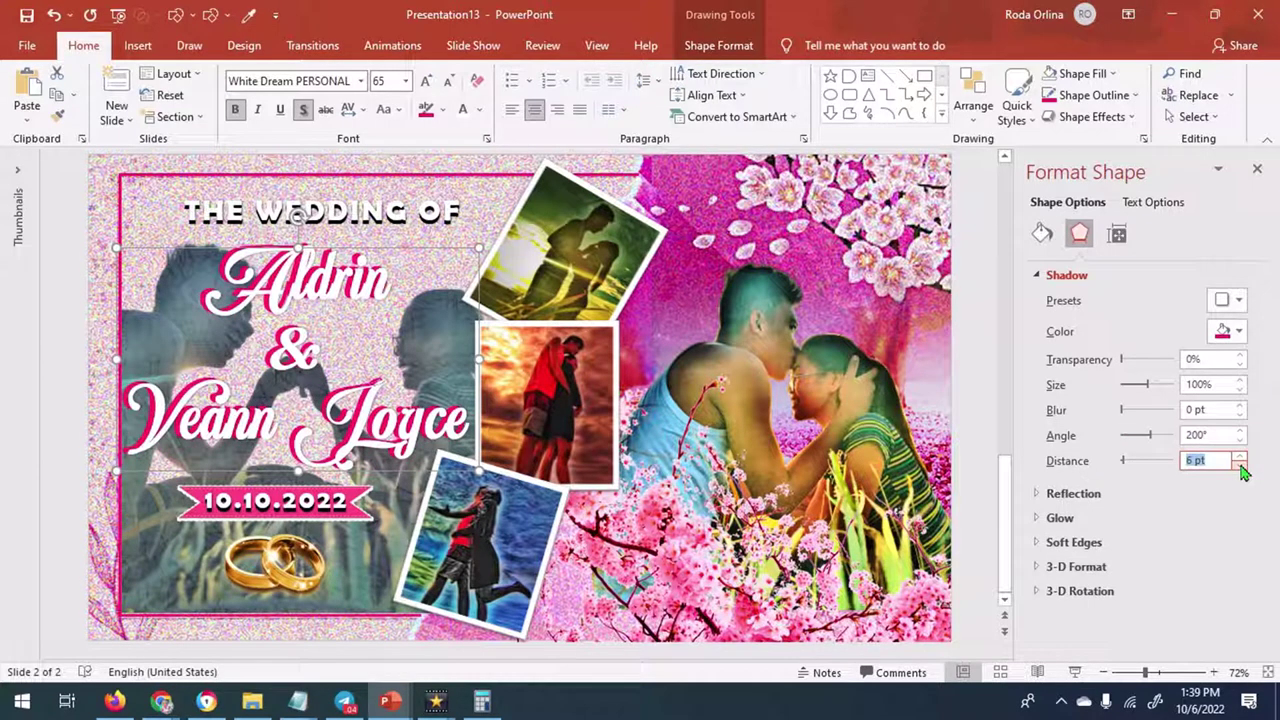
Insert the 4.png, 5.png and 6.png orb pictures onto the slide together
left_click(1257, 168)
left_click(138, 45)
left_click(137, 105)
left_click(178, 164)
left_click(1057, 170)
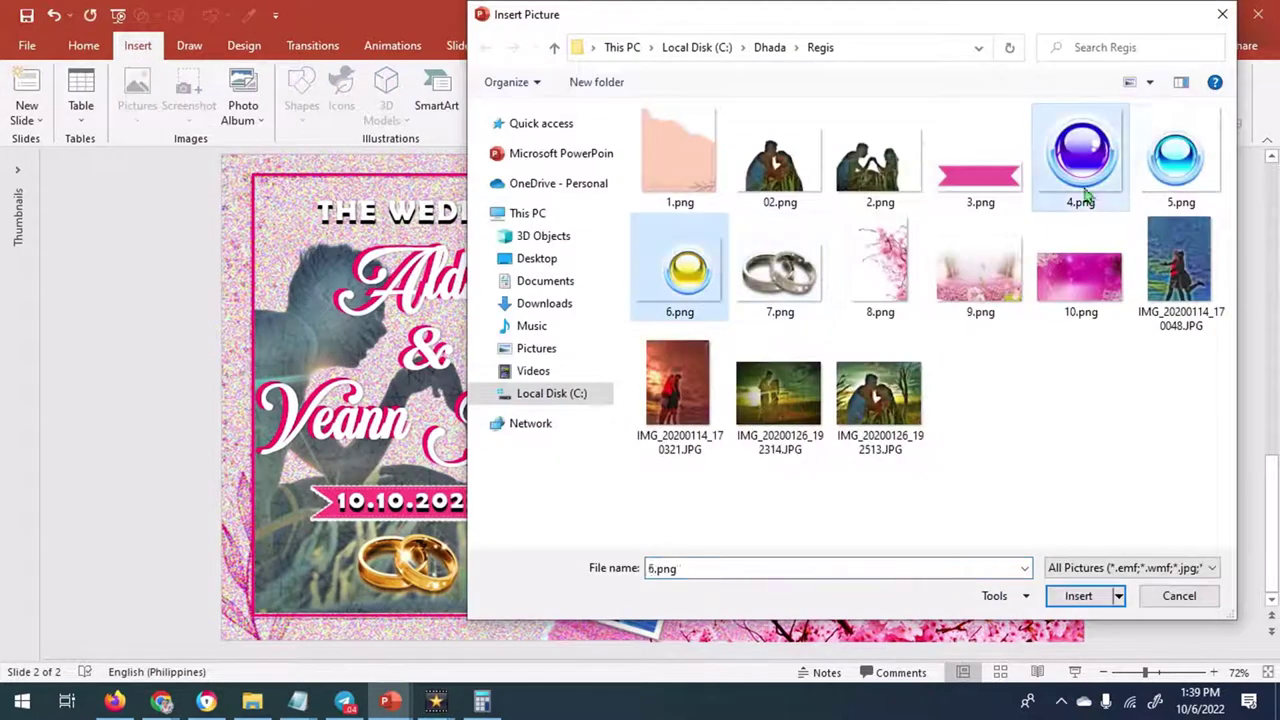
left_click(1177, 150, "ctrl")
left_click(677, 275, "ctrl")
left_click(1080, 594)
Delete one orb and shrink the large orb onto the top photo's corner
left_click(763, 445)
key("Delete")
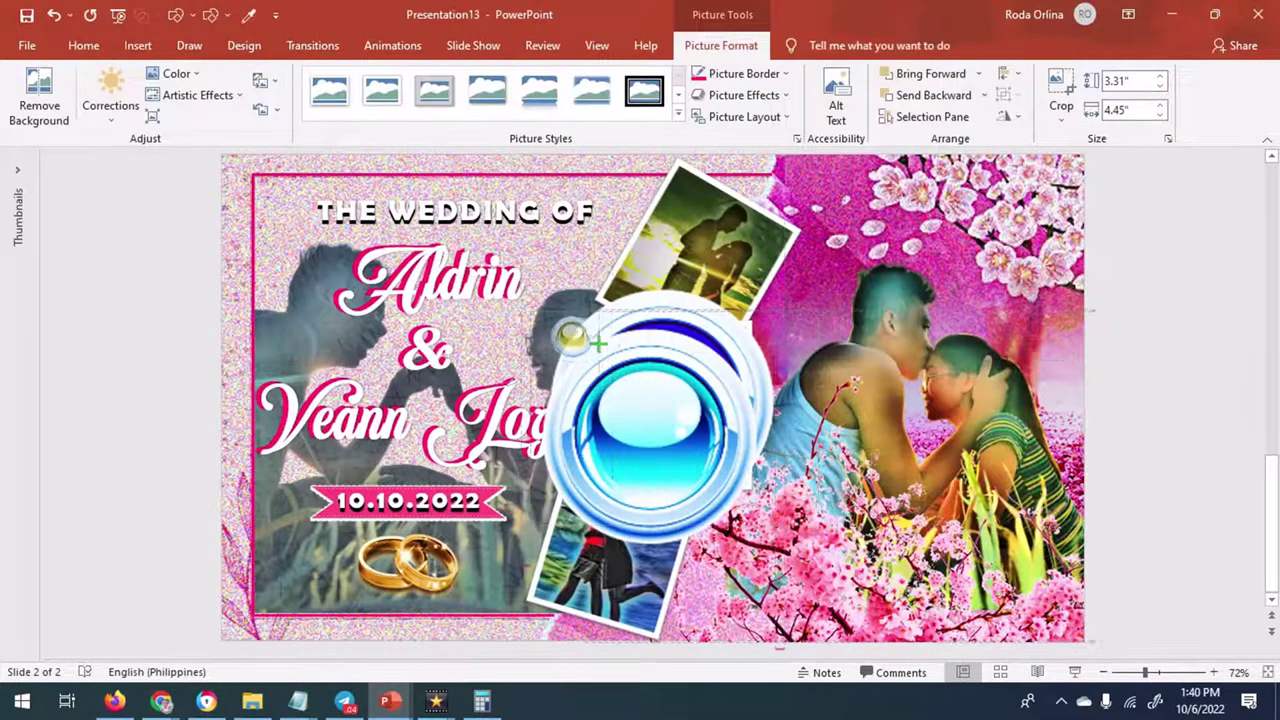
left_click(712, 490)
mouse_move(805, 555)
left_mouse_down()
mouse_move(560, 308)
mouse_move(702, 212)
left_mouse_up()
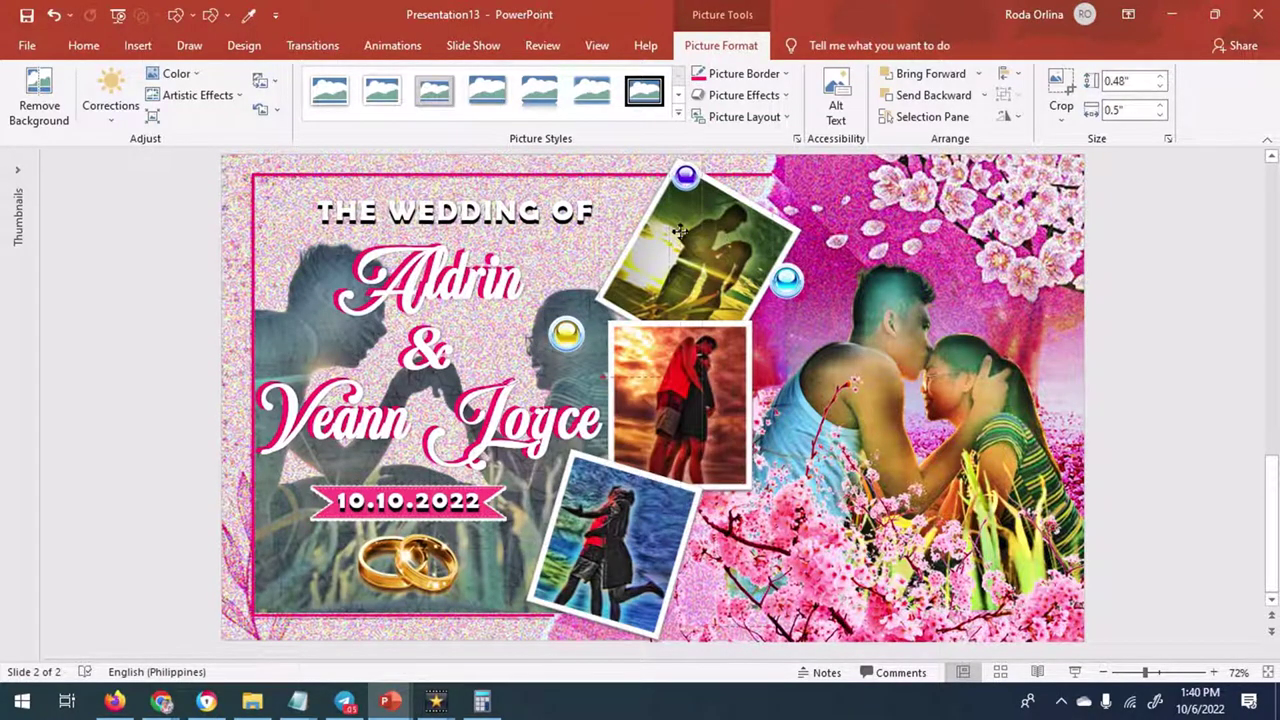
Move the blue bubble to the middle photo's corner and shrink the yellow one onto the bottom photo
left_click(764, 284)
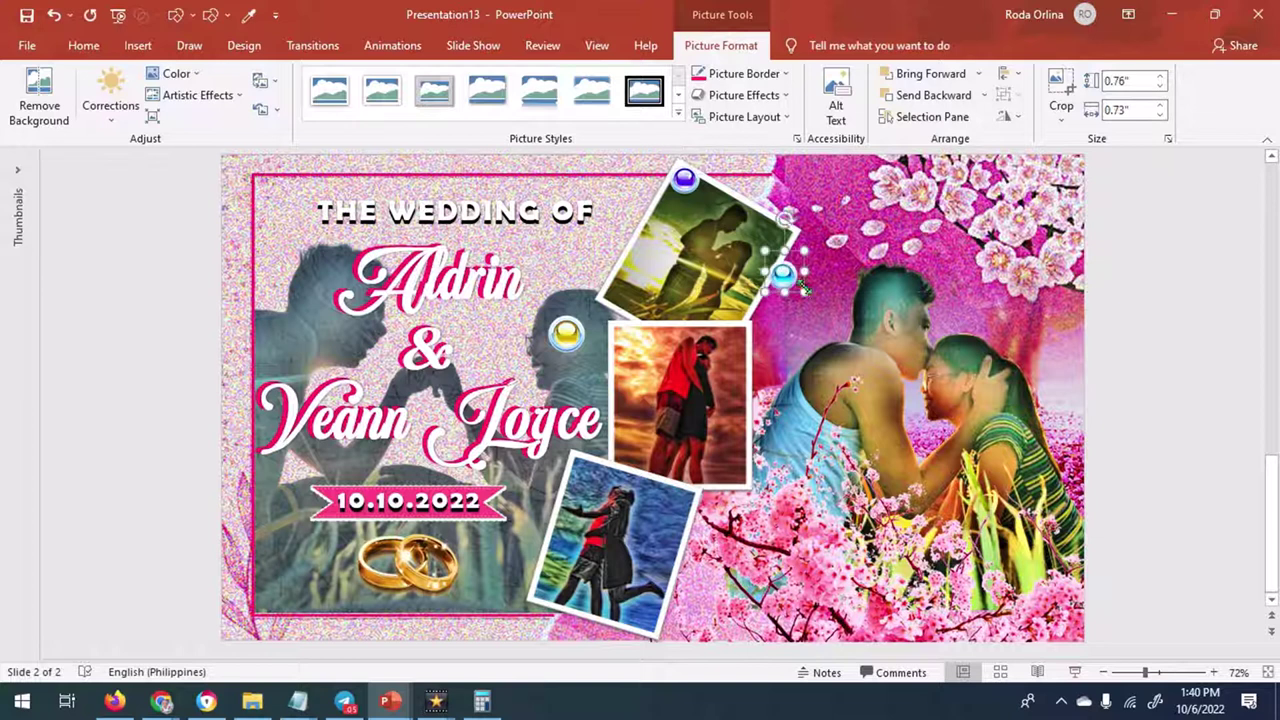
left_click_drag(787, 281, 734, 337)
left_click(567, 336)
mouse_move(590, 355)
left_mouse_down()
mouse_move(571, 337)
mouse_move(582, 467)
mouse_move(609, 497)
left_mouse_up()
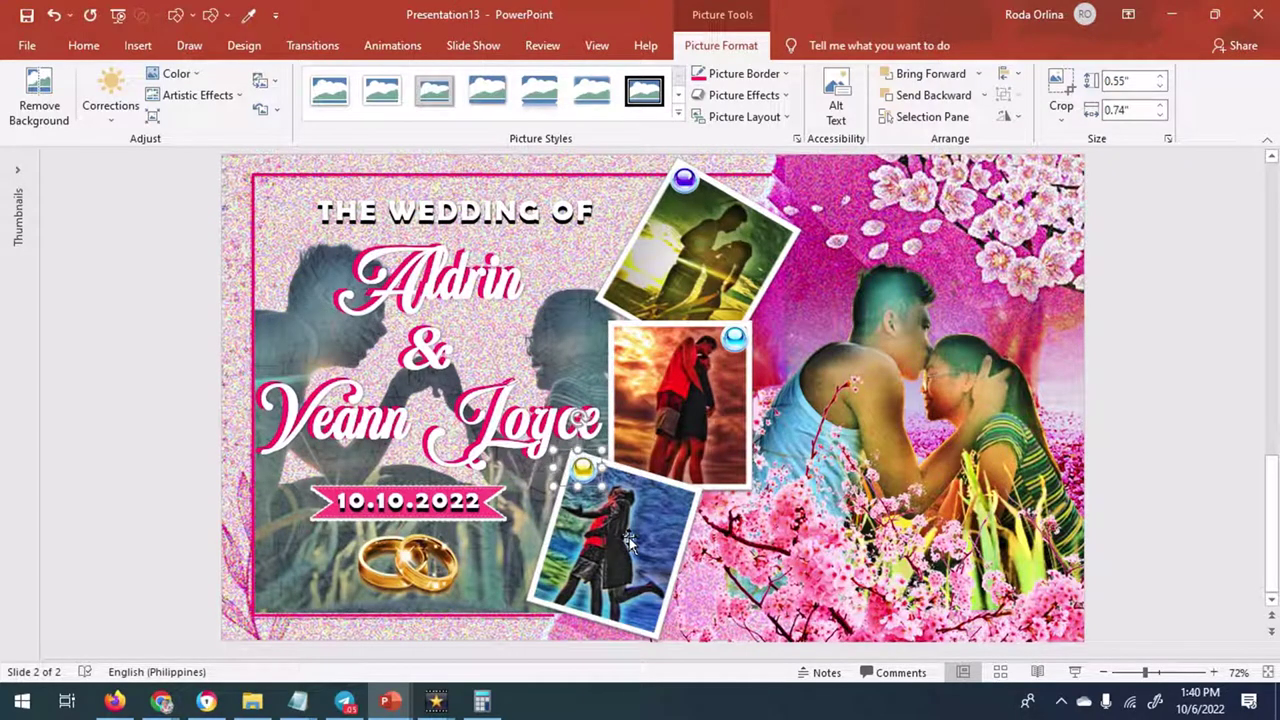
left_click(1212, 380)
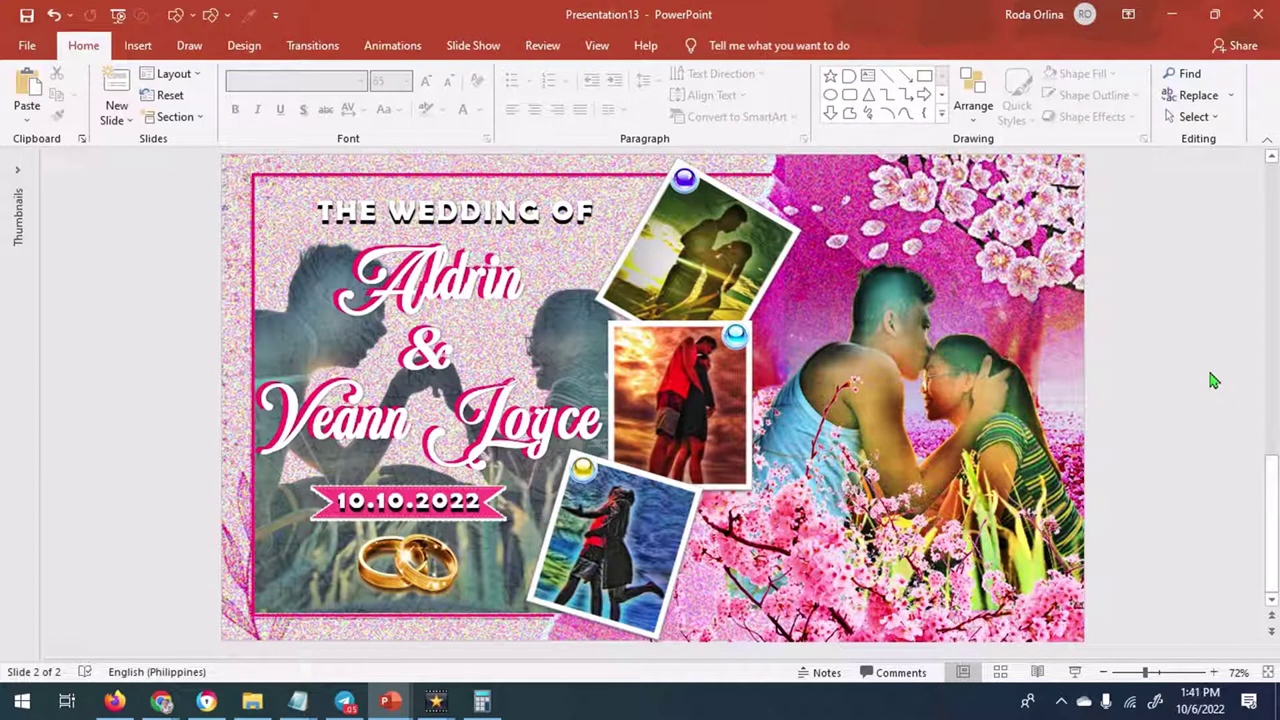
Export just this slide as PNG named Presentation13.png, then bring up File Explorer
left_click(26, 46)
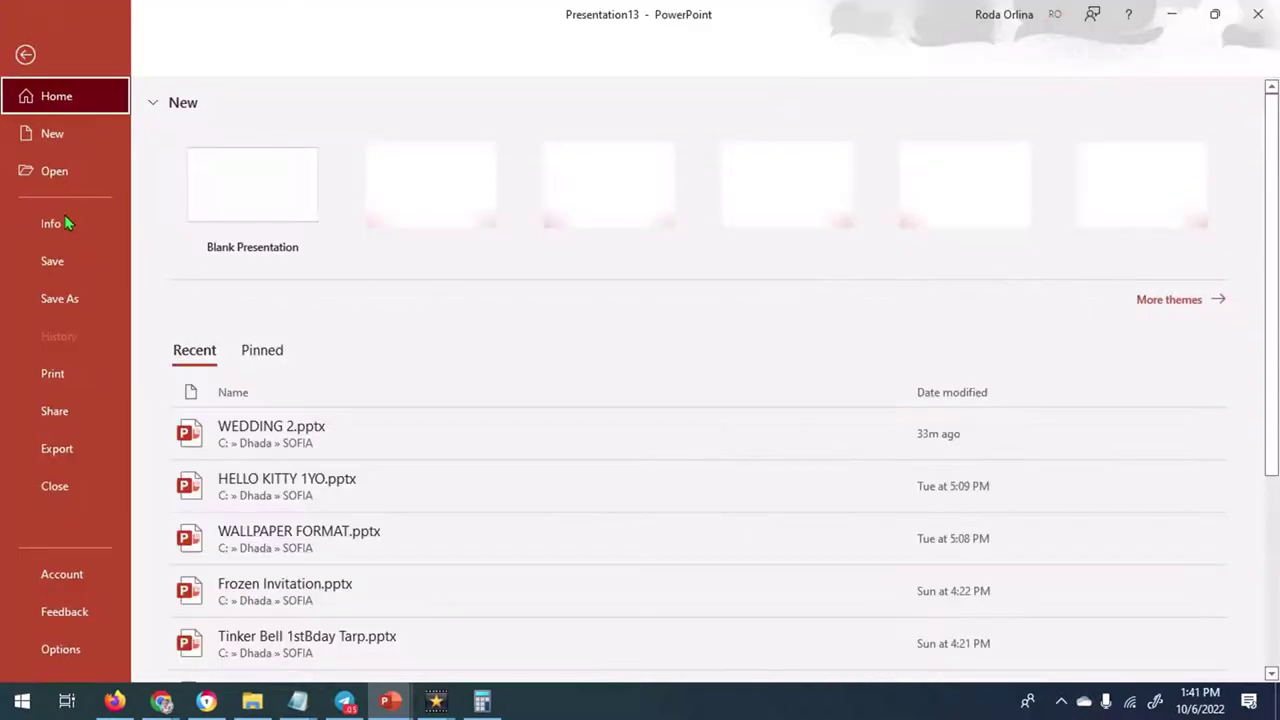
left_click(58, 452)
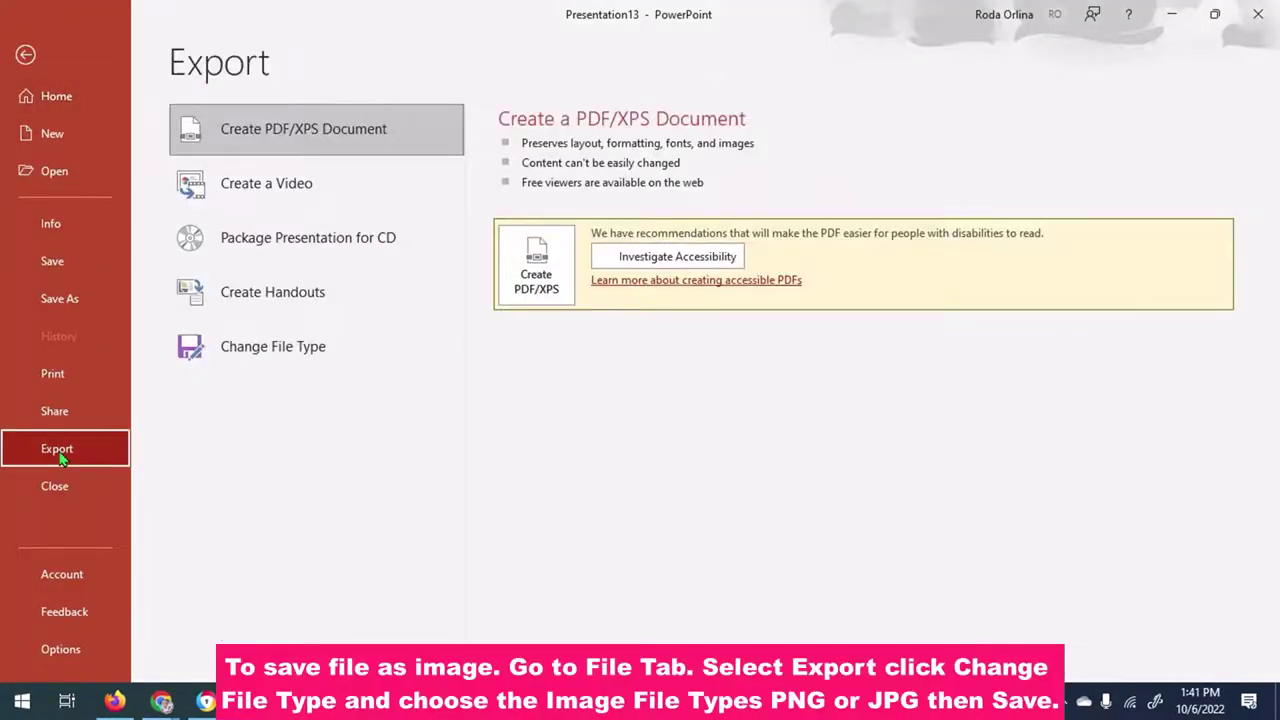
left_click(243, 352)
left_click(590, 370)
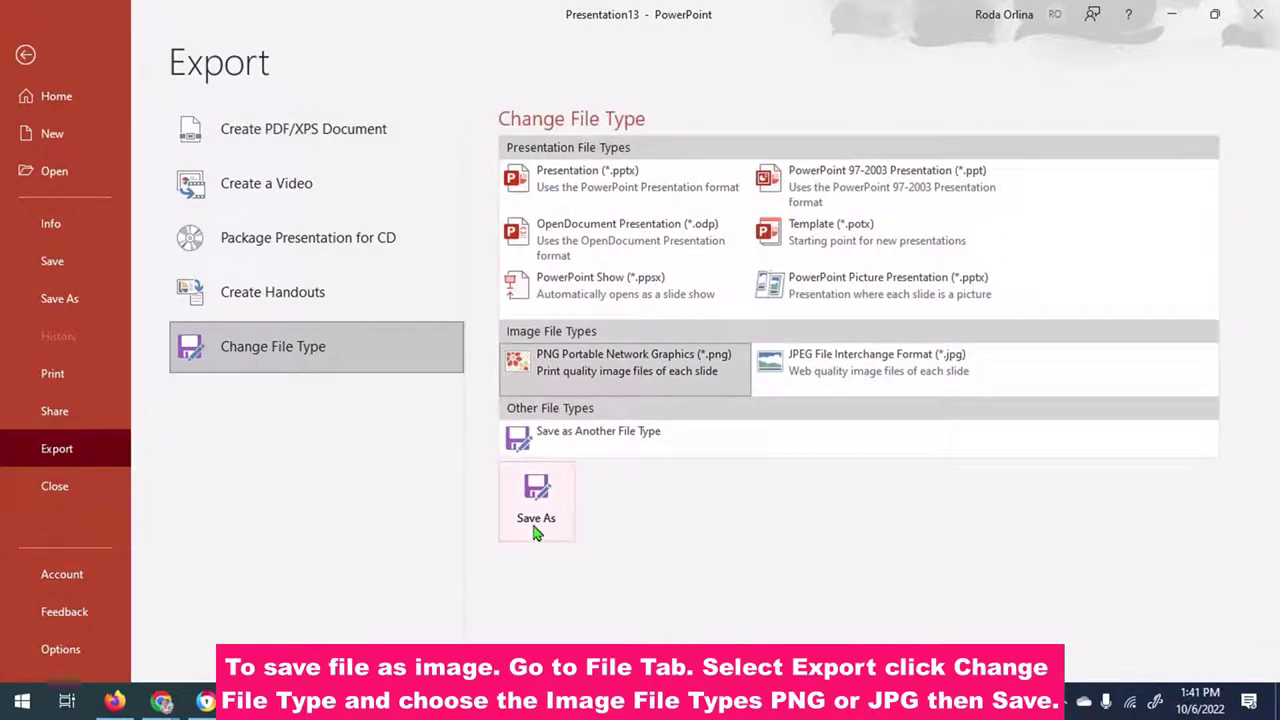
left_click(535, 533)
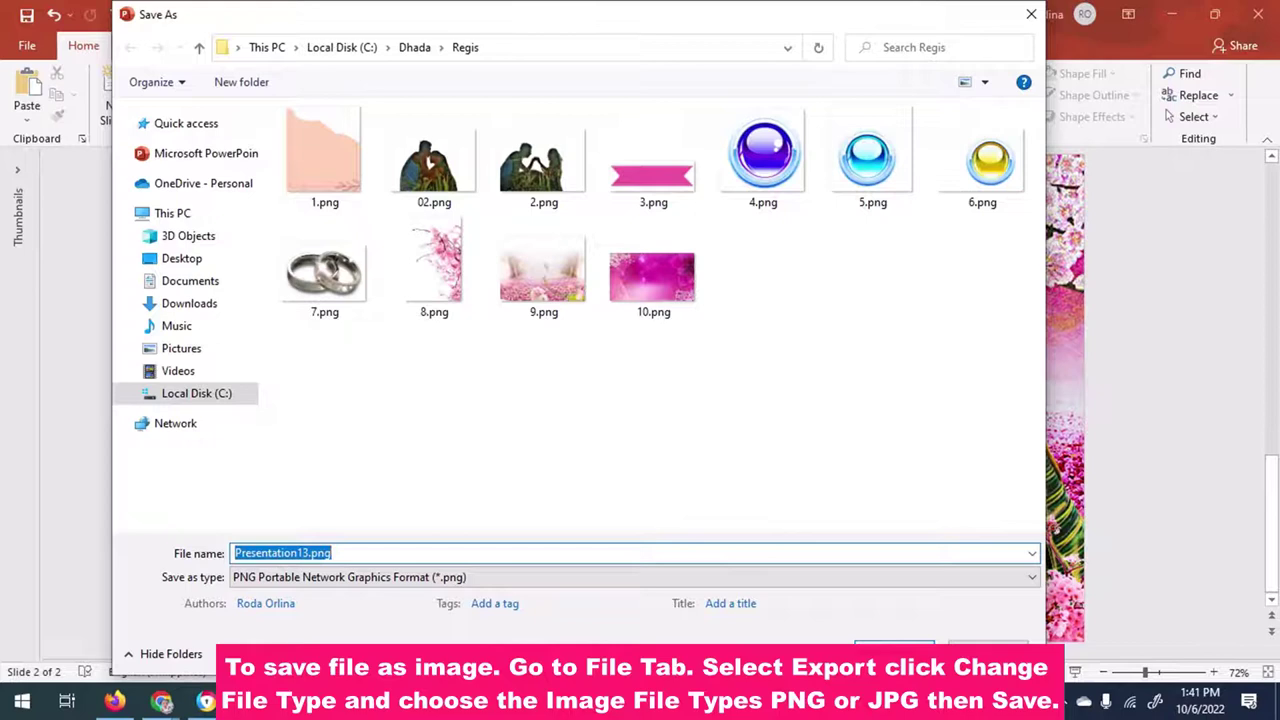
left_click(866, 650)
left_click(658, 400)
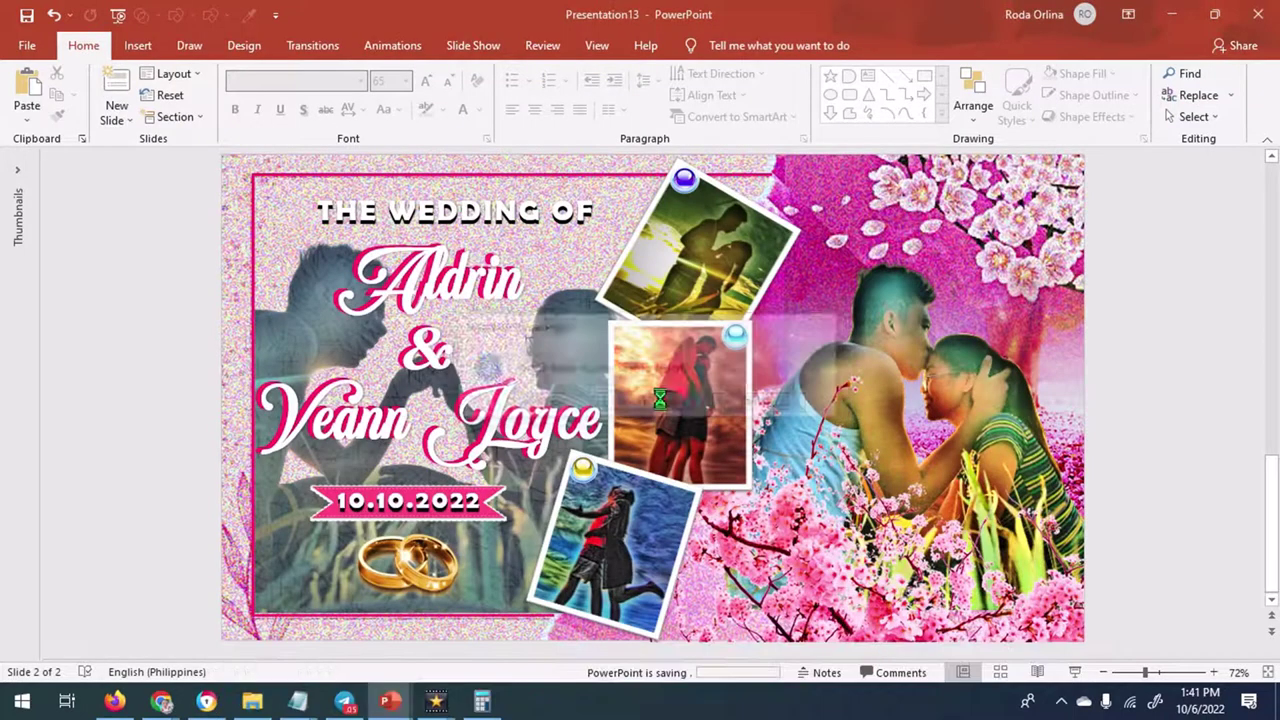
left_click(253, 703)
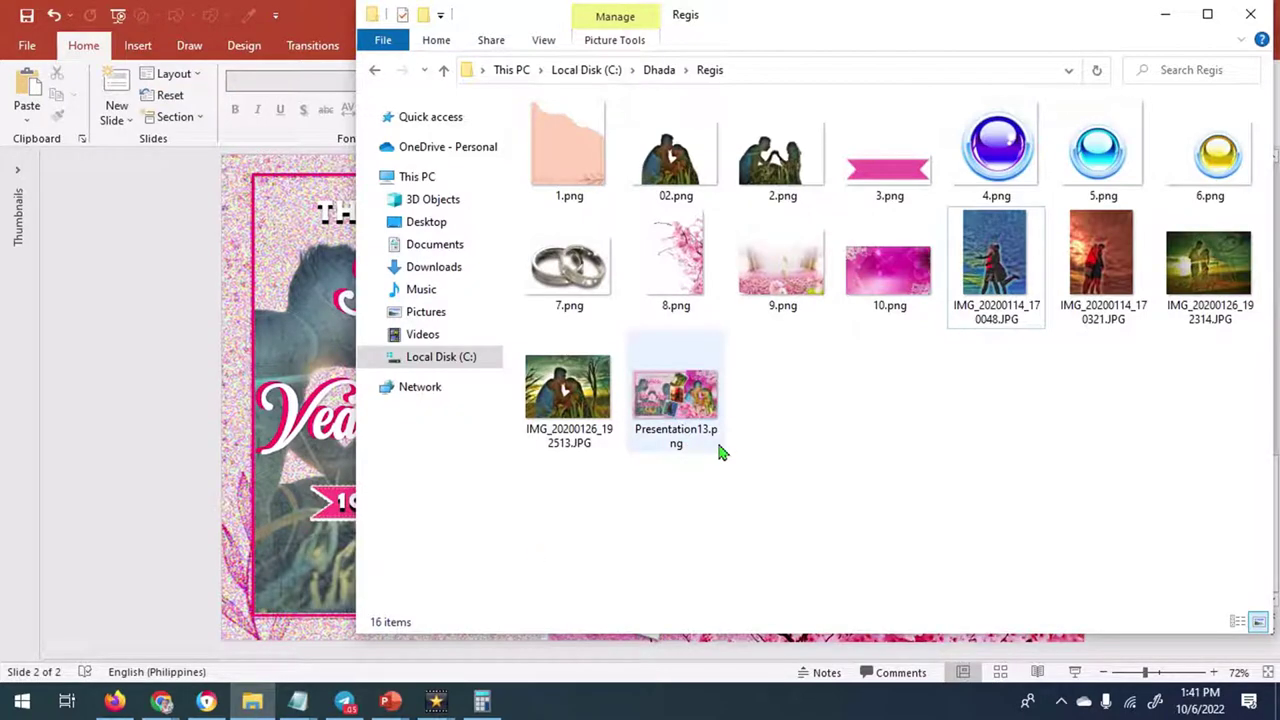
Open Presentation13.png from the Regis folder to view the slide image
left_click(673, 390)
double_click(677, 403)
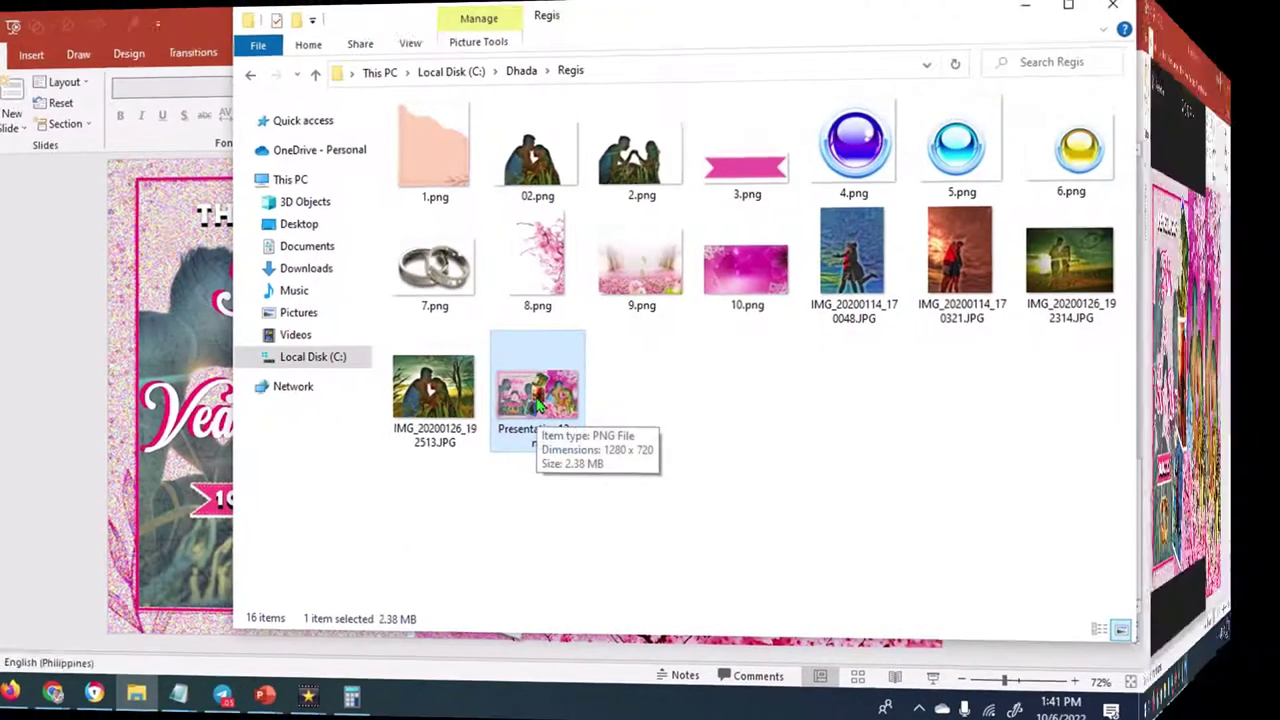